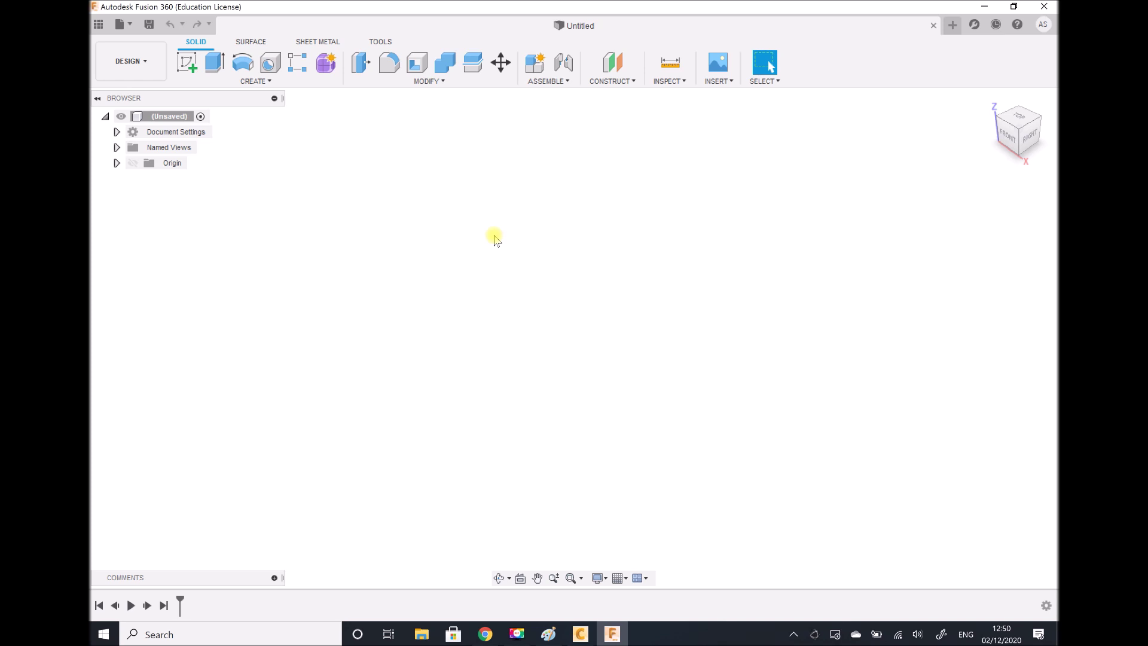
- Sketch a 102 mm diameter circle centred on the origin on the front (XZ) plane and finish the sketch
click(189, 63)
click(584, 334)
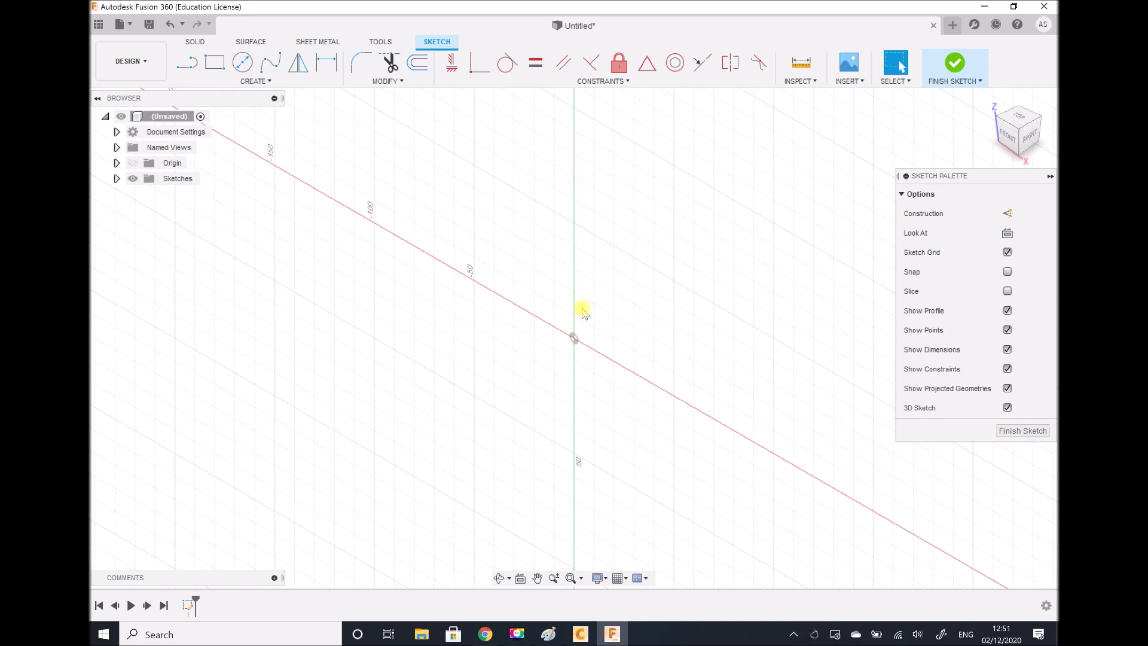
click(242, 62)
click(574, 340)
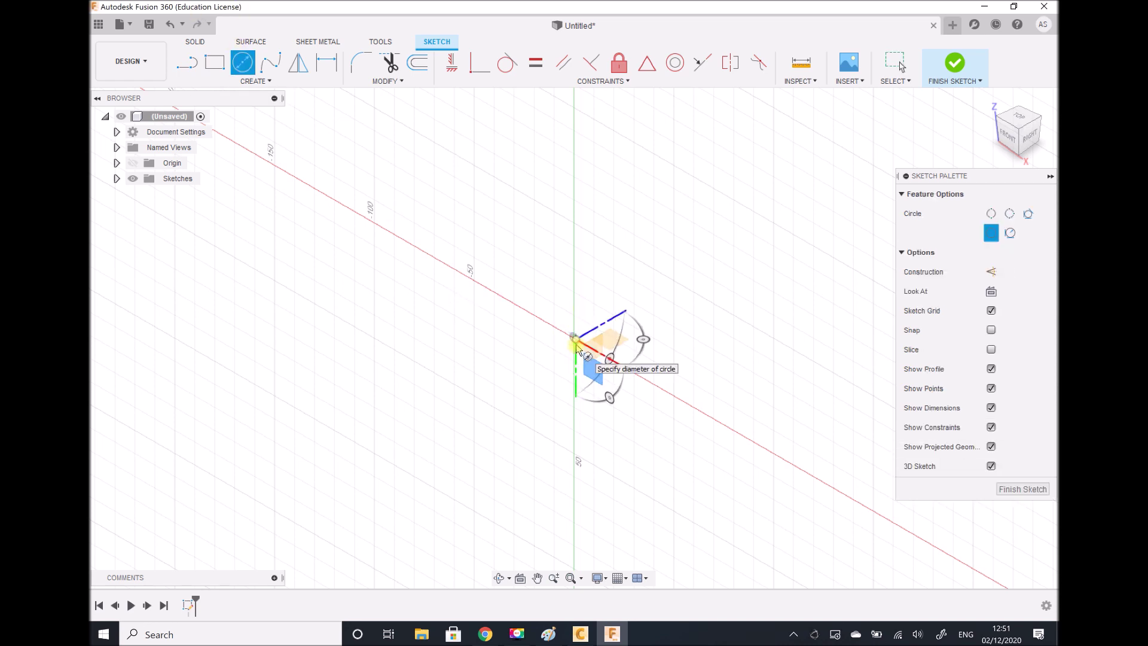
text(1)
key(Tab)
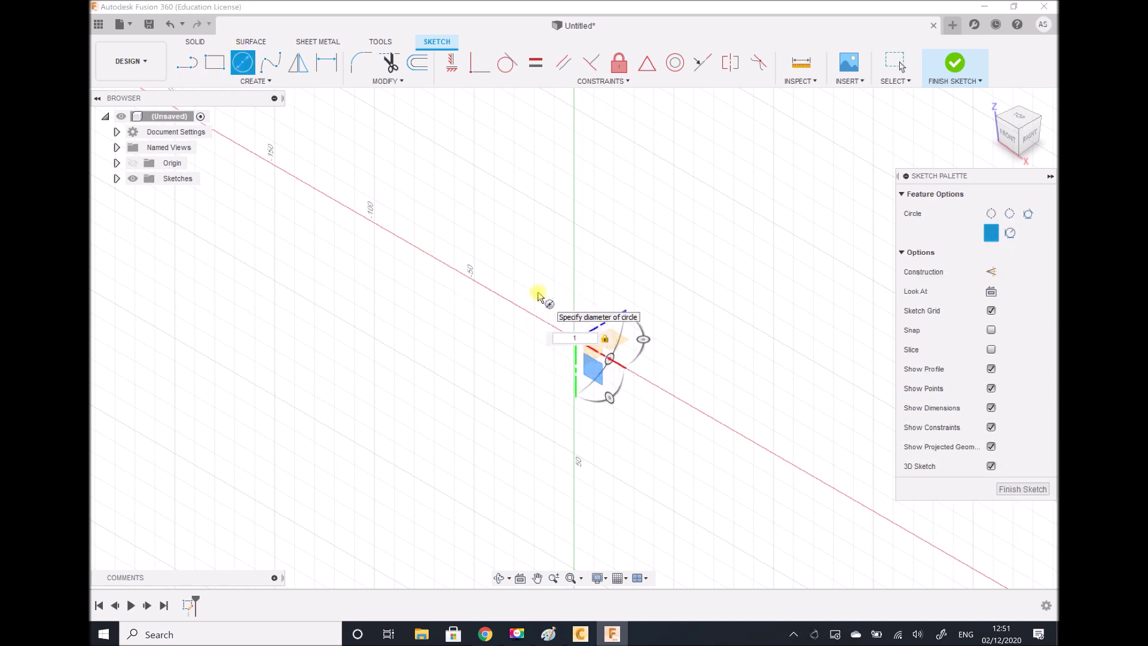
text(02)
key(Tab)
key(Return)
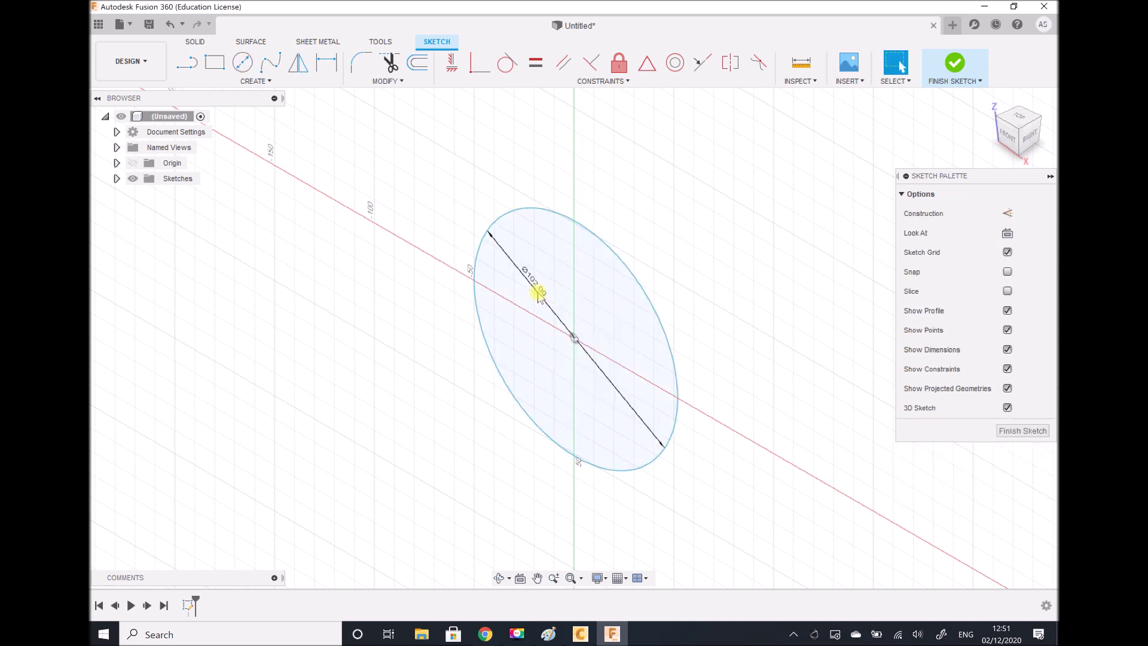
click(1022, 430)
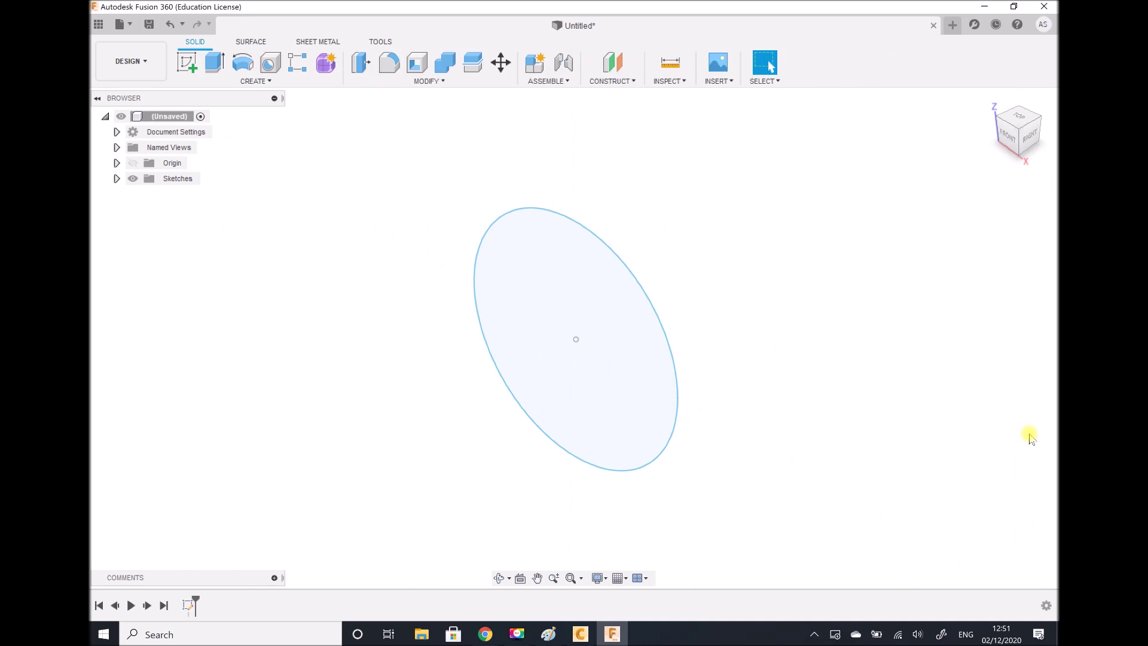
- Extrude the circular profile 2004 mm into a long solid cylinder as a new body
click(658, 363)
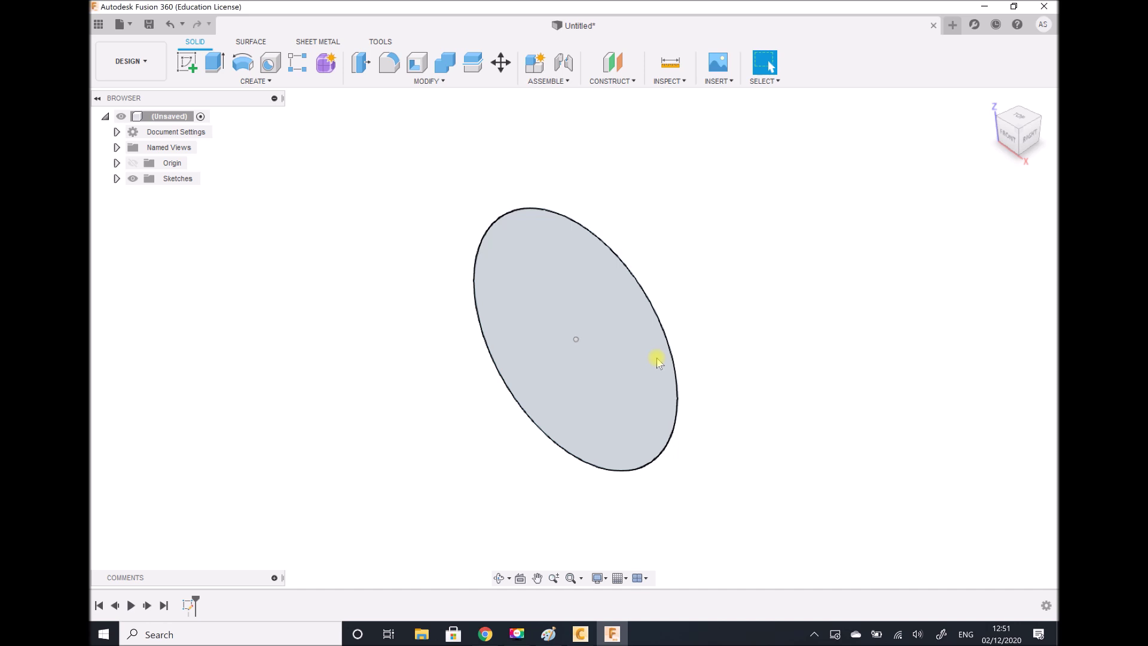
click(210, 62)
click(553, 323)
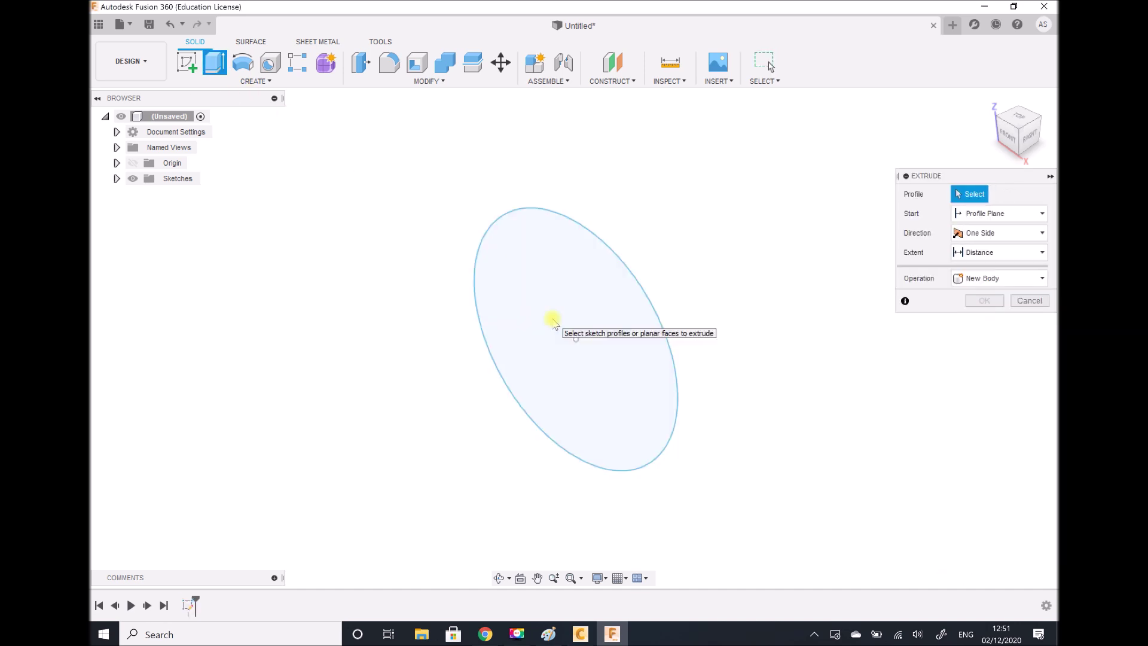
click(586, 339)
drag(585, 337, 610, 319)
text(2004)
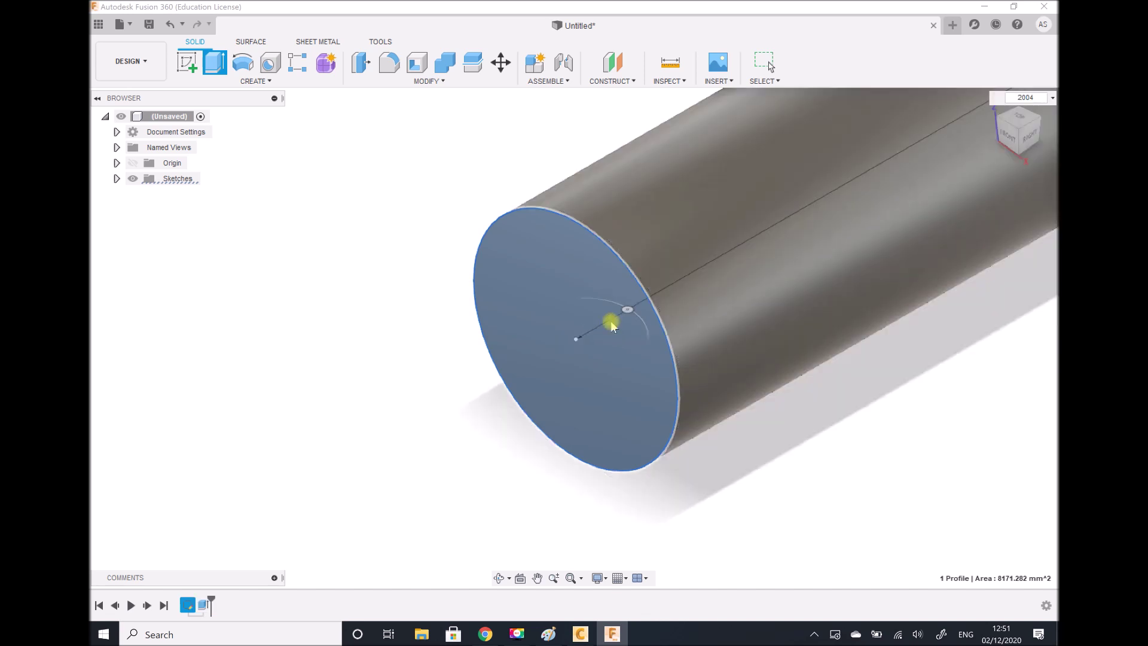
key(Return)
mouse_move(988, 111)
click(990, 102)
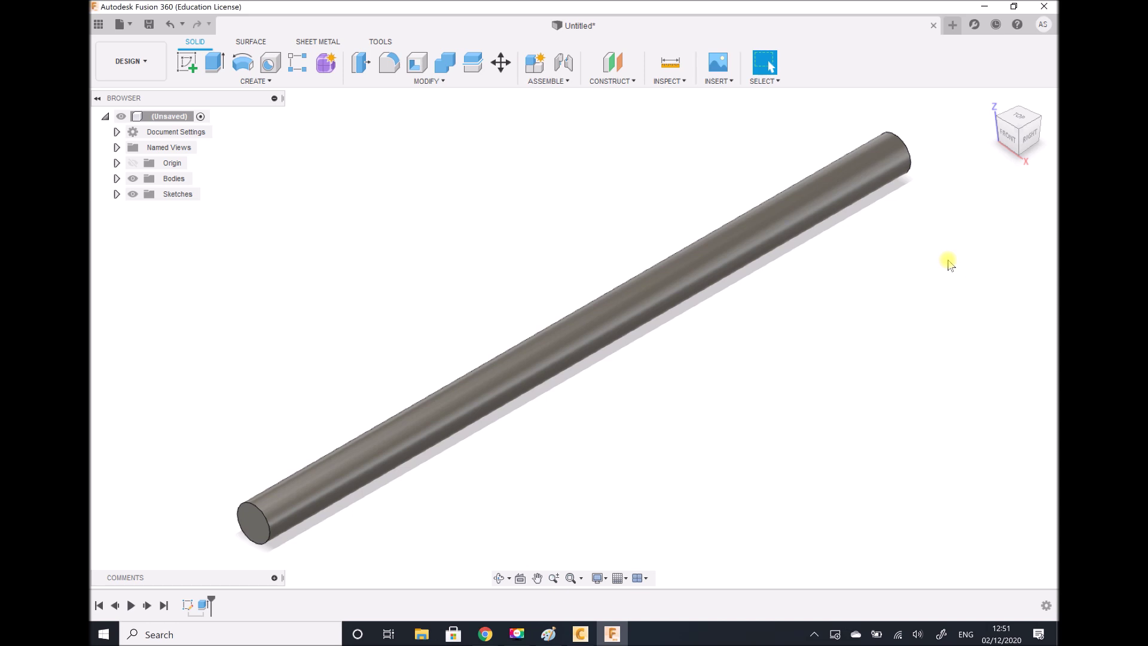
- Sketch a 50 mm diameter circle on the cylinder's front end face, concentric with it, and finish the sketch
click(537, 577)
drag(456, 513, 814, 236)
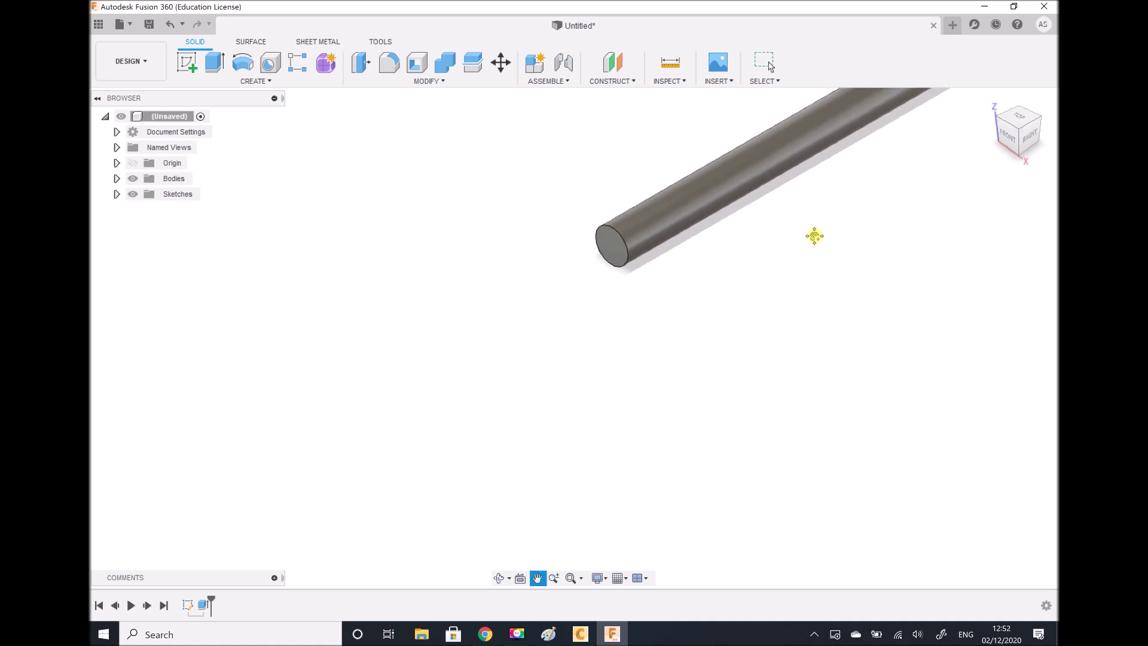
right_drag(814, 236, 546, 259)
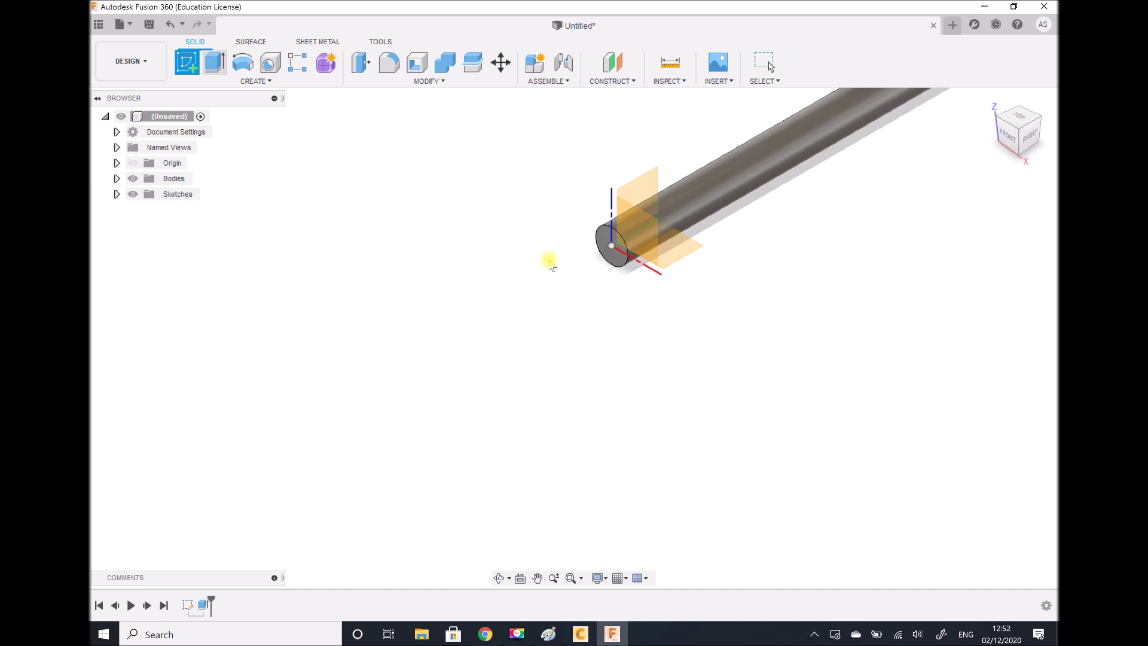
click(600, 250)
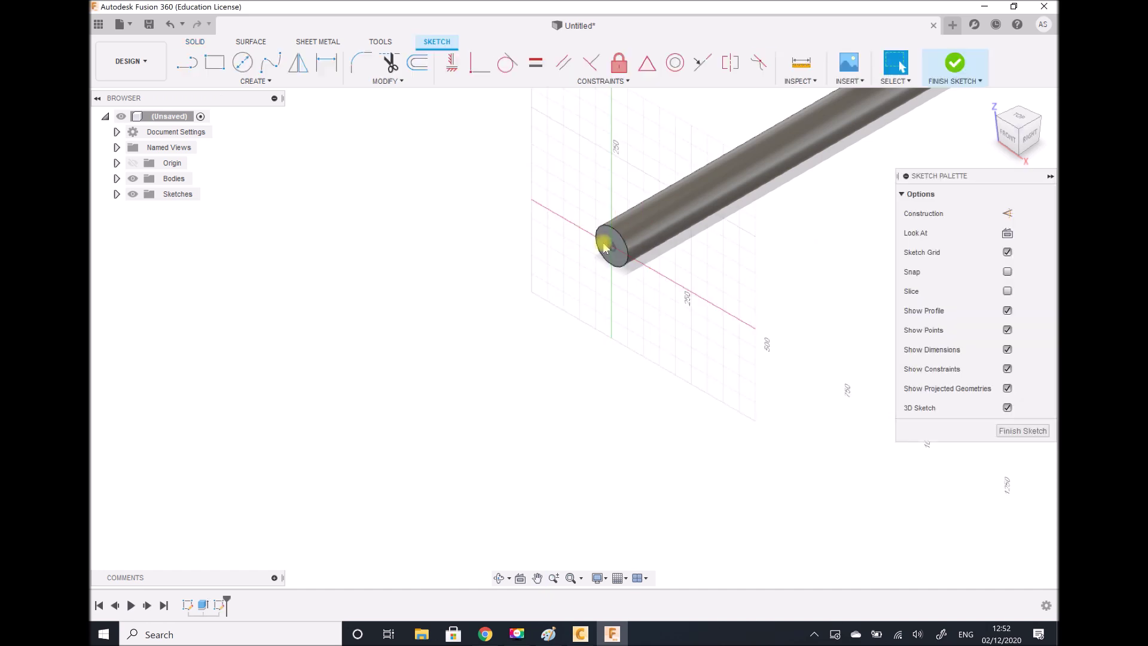
click(242, 63)
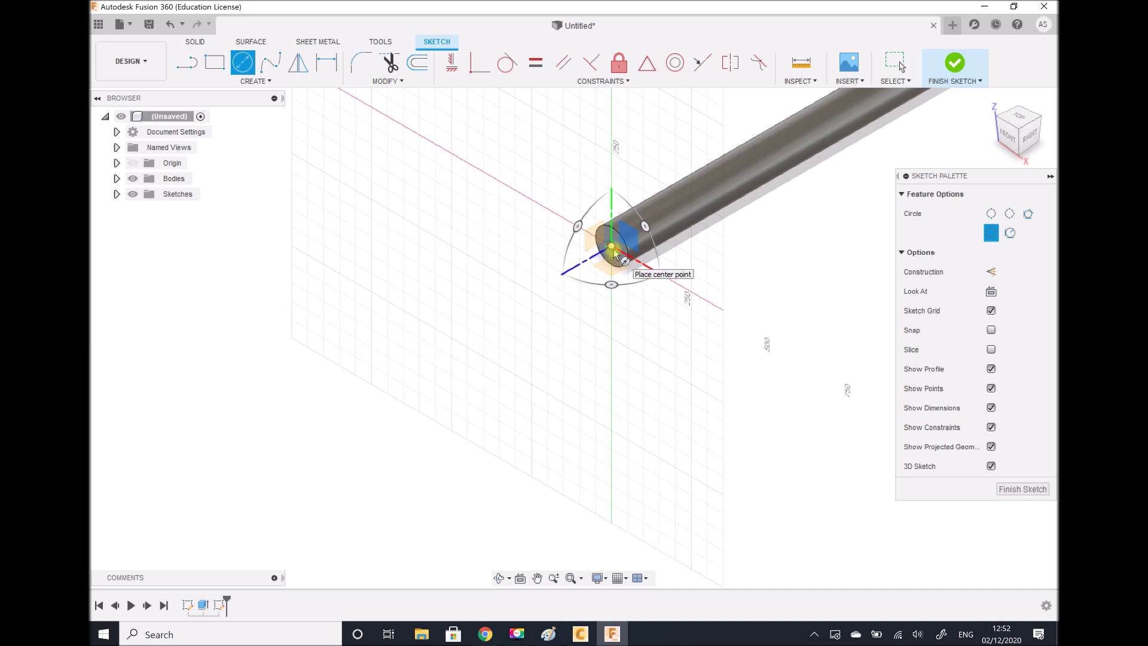
click(613, 250)
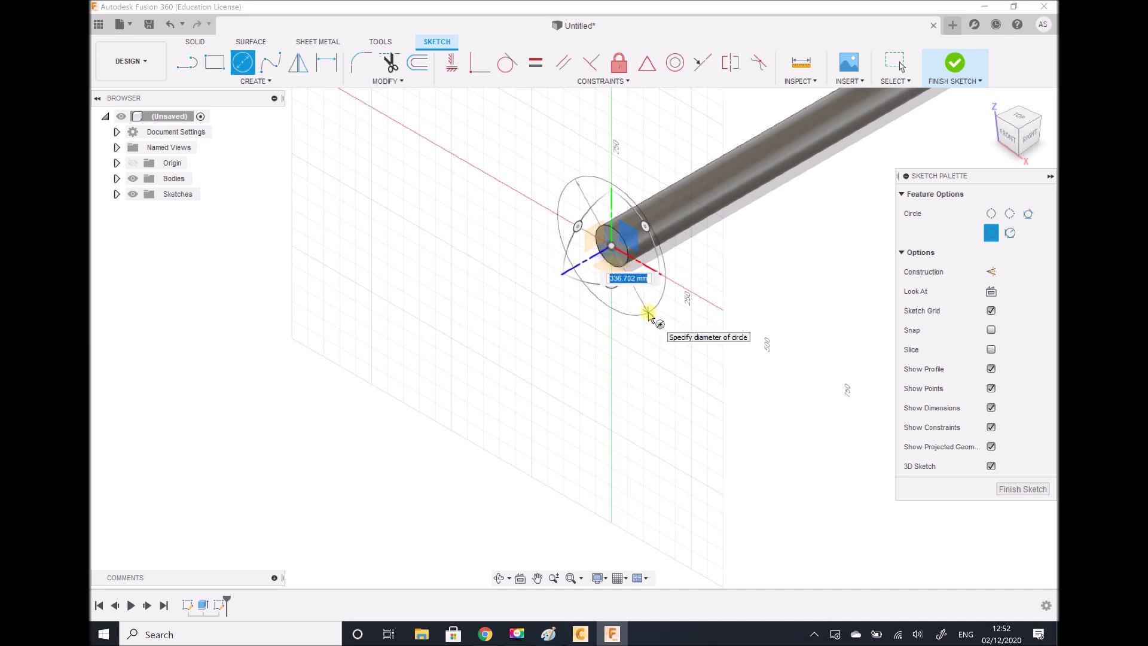
text(50)
key(Return)
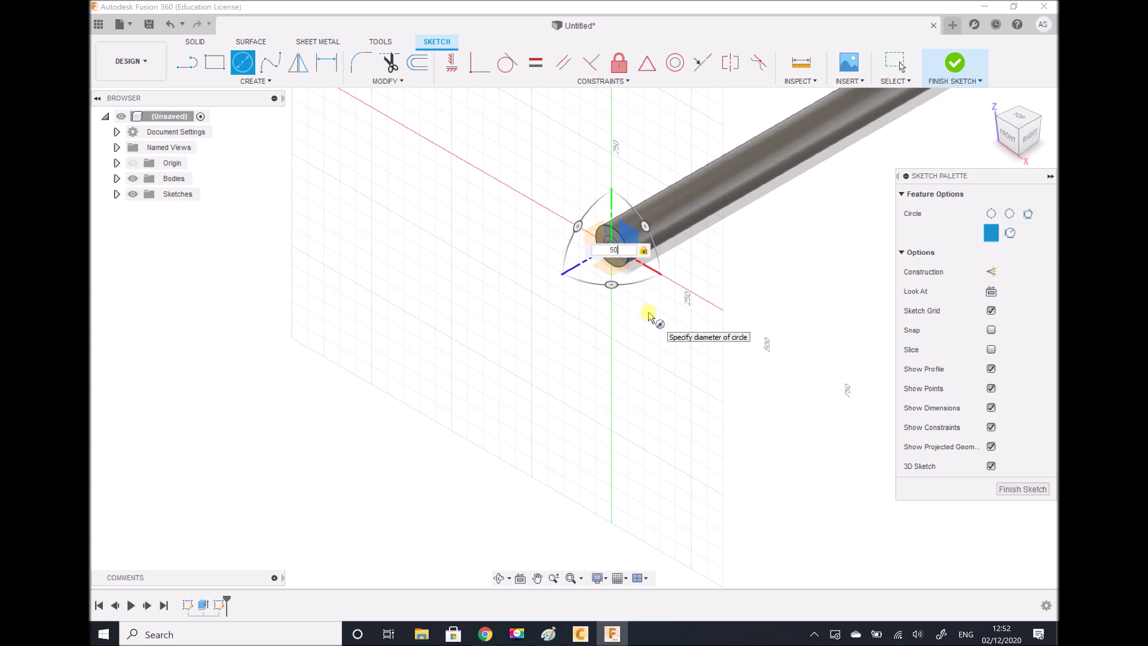
key(Escape)
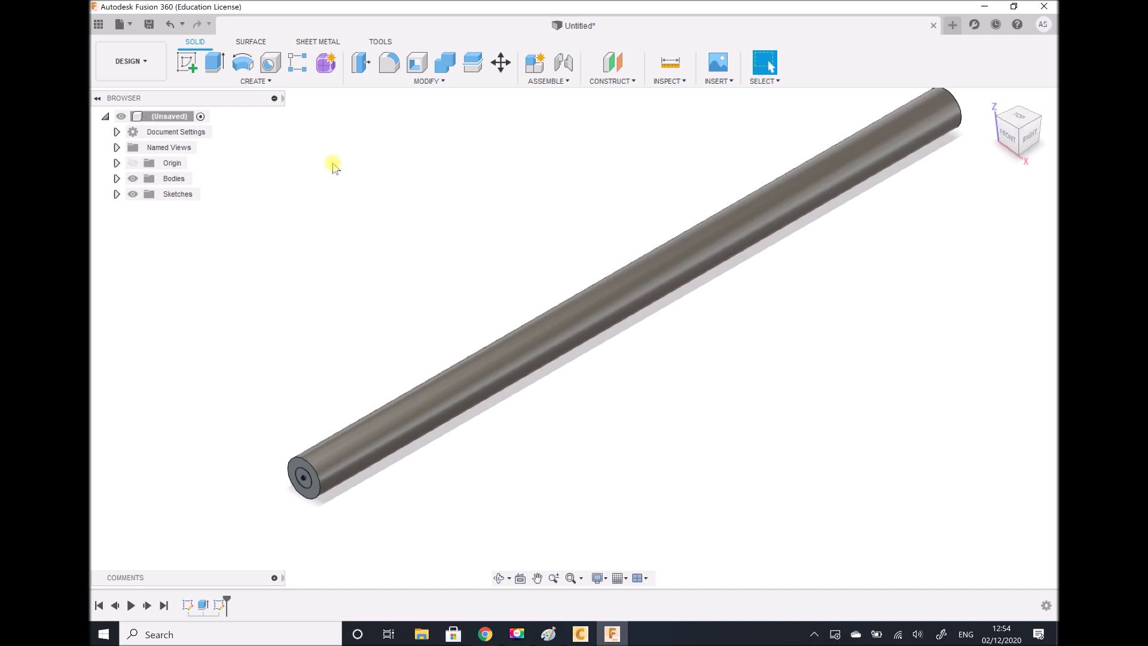
- Set up an extruded cut of the ring between the two circles, starting from an offset plane at -1000 mm
click(212, 64)
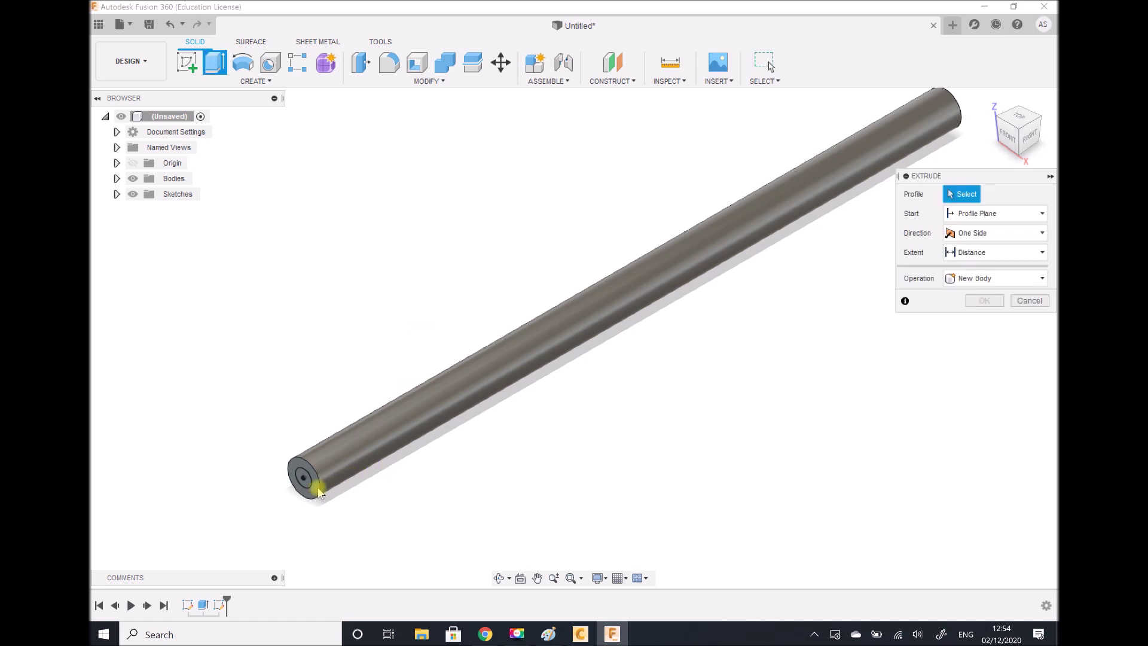
click(305, 480)
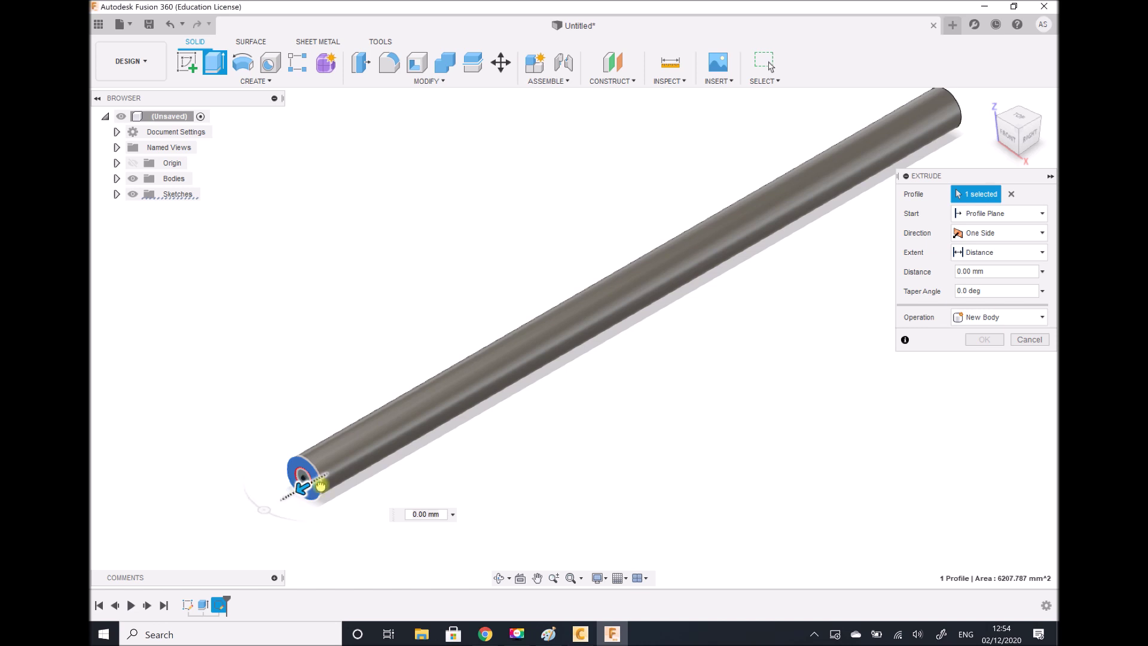
drag(303, 486, 361, 469)
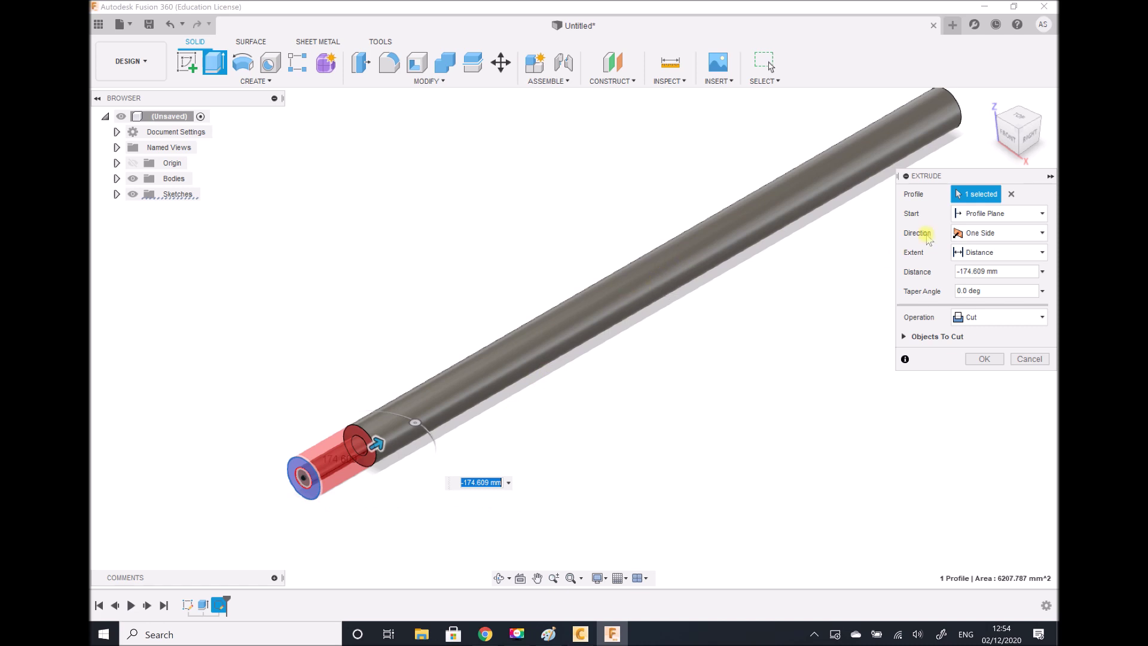
click(978, 214)
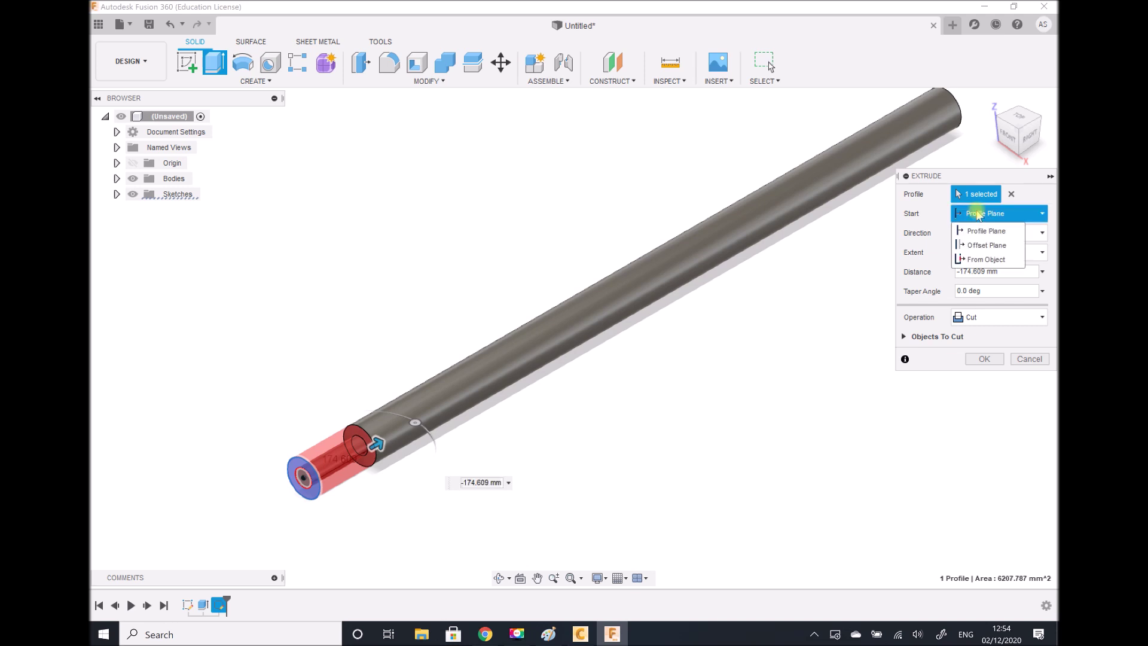
click(985, 246)
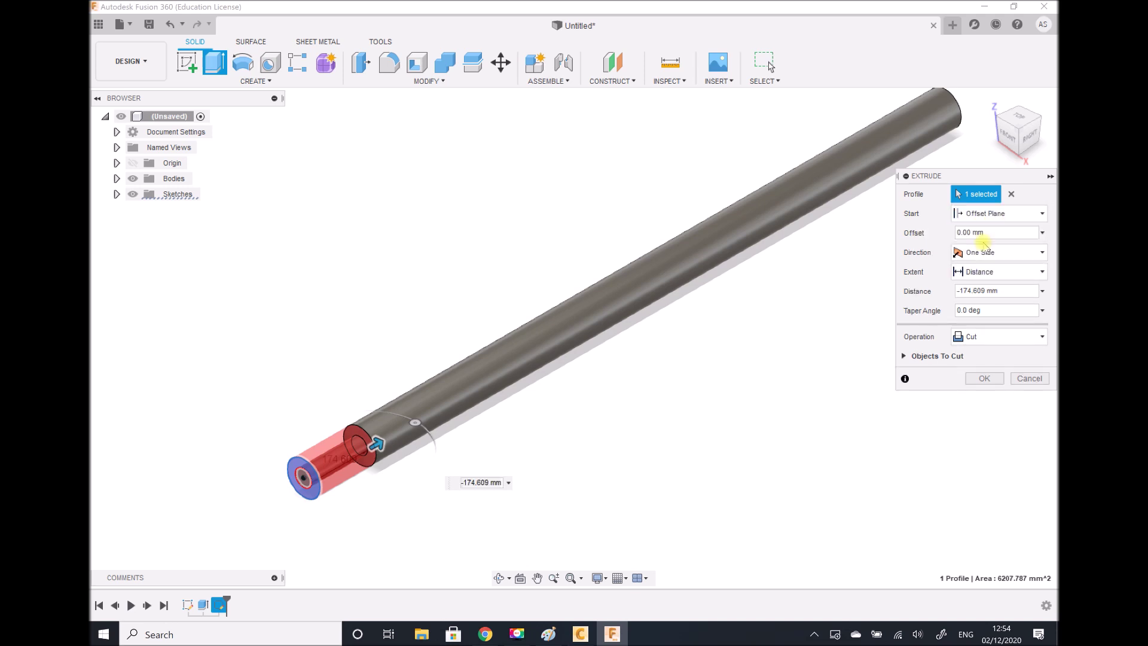
drag(395, 446, 556, 428)
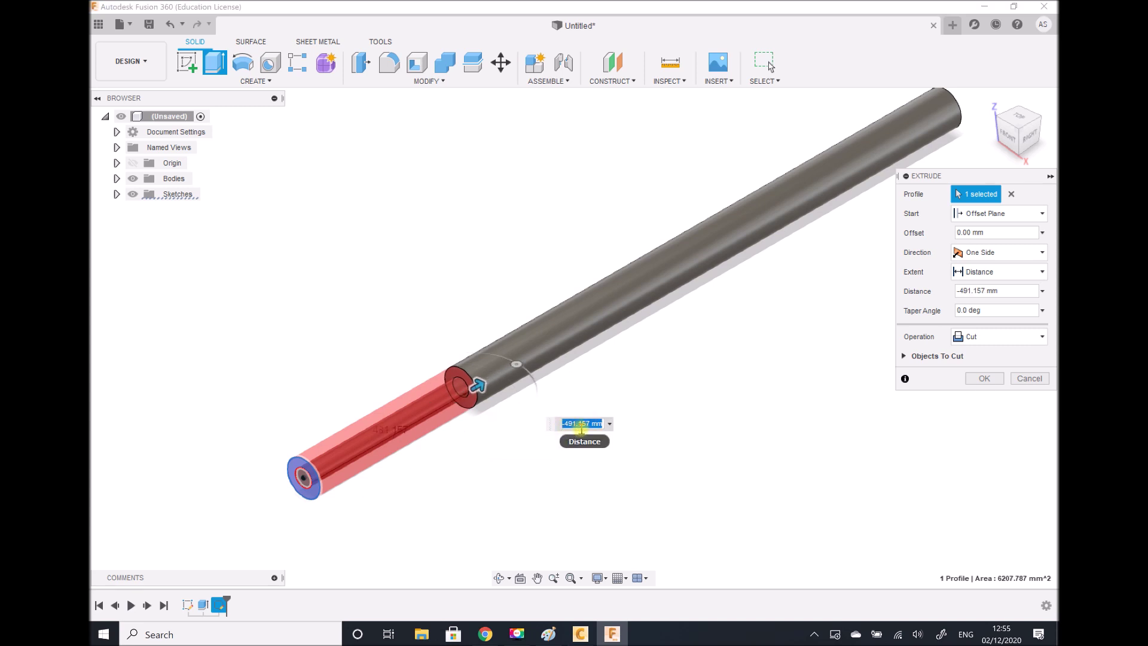
drag(476, 385, 590, 345)
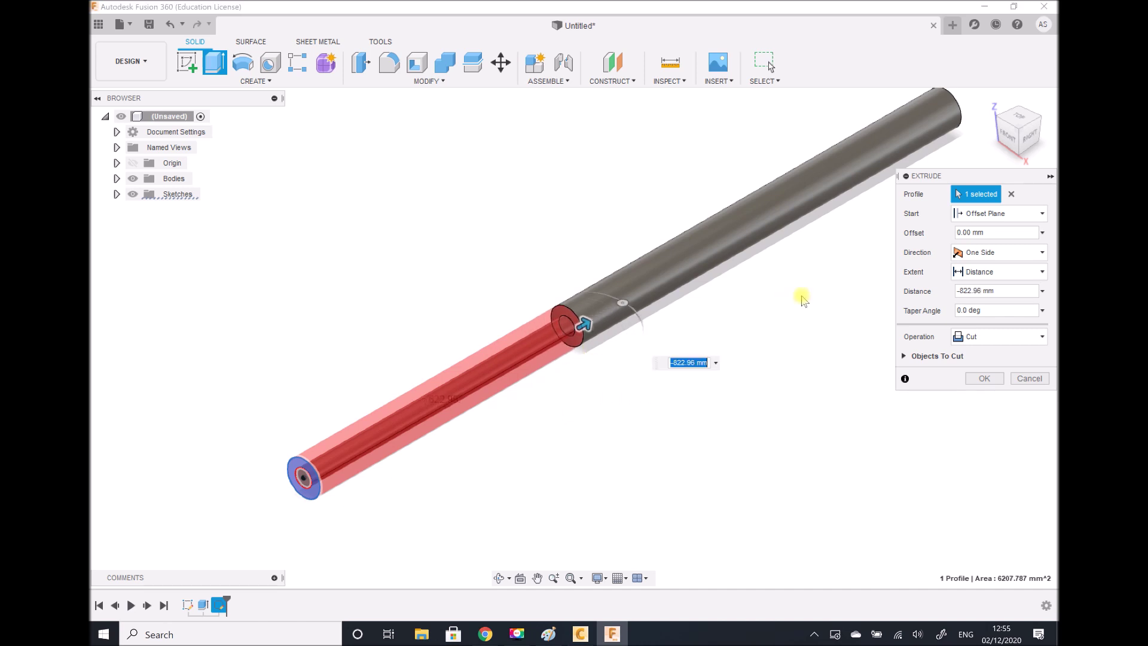
double_click(968, 233)
text(-1000)
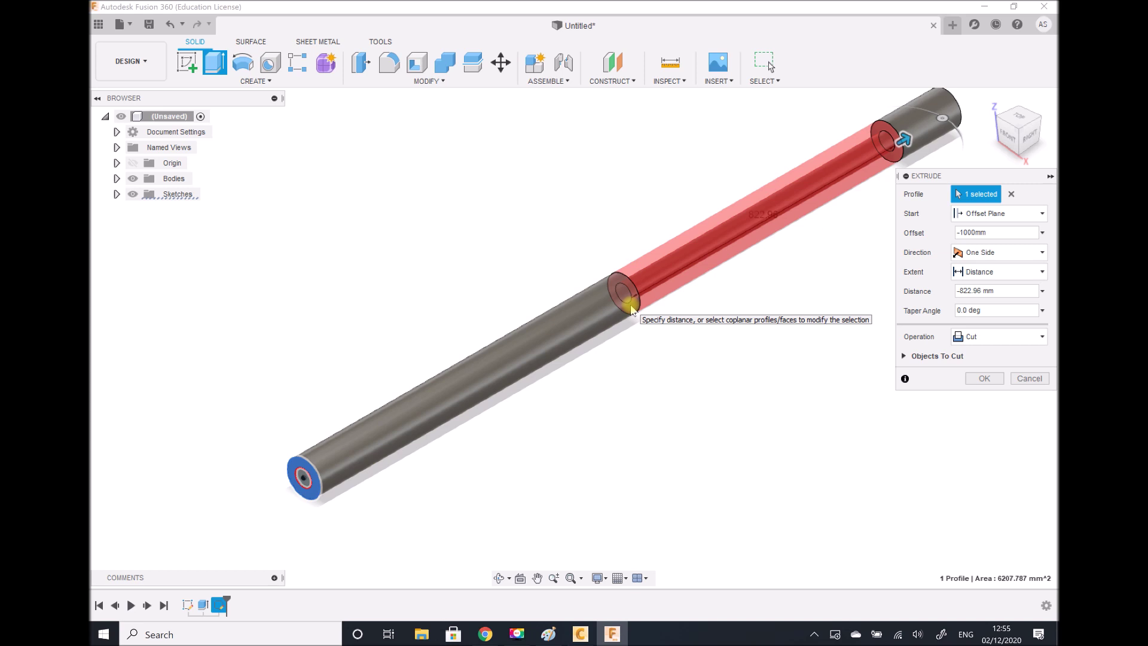
- Set the ring cut's distance to -4 mm and complete the extrusion to form a narrow groove at the cylinder's middle
drag(904, 139, 671, 299)
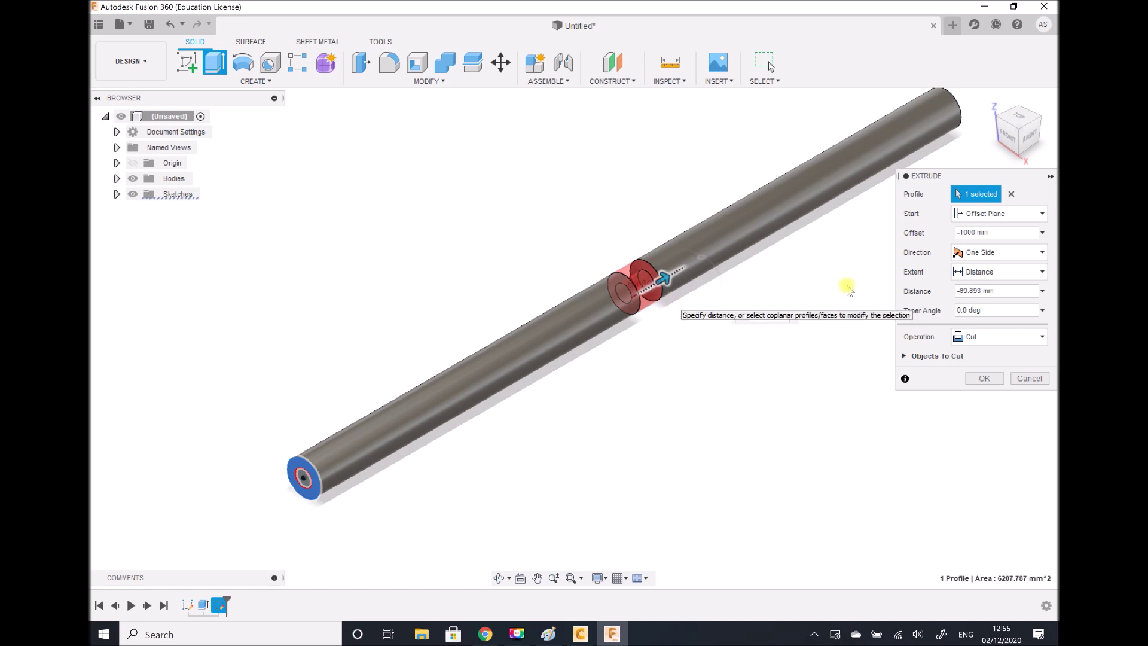
click(973, 291)
drag(973, 291, 918, 293)
text(-4)
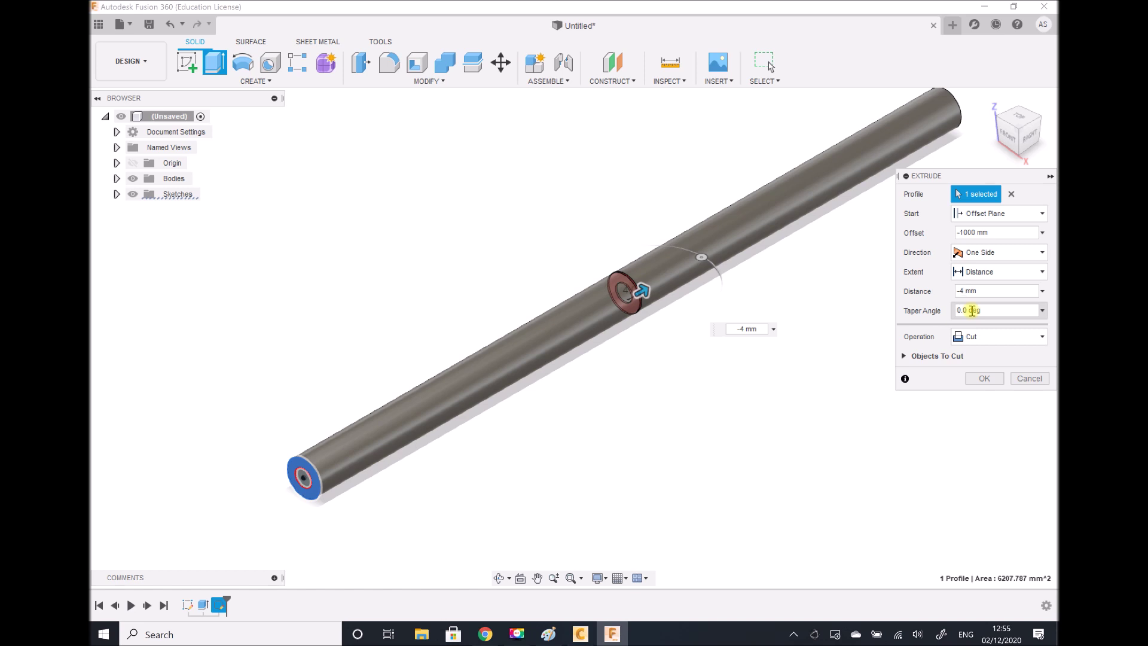
click(984, 379)
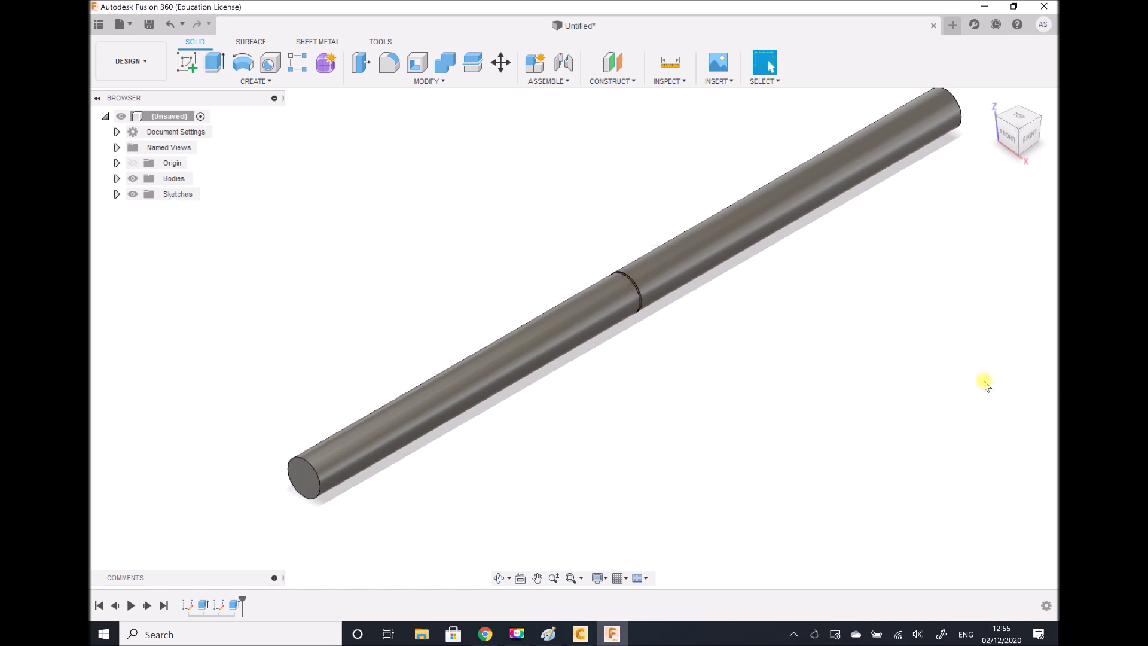
- Show the groove area of the cylinder close up from the side in the Wireframe visual style
click(553, 578)
drag(570, 302, 571, 392)
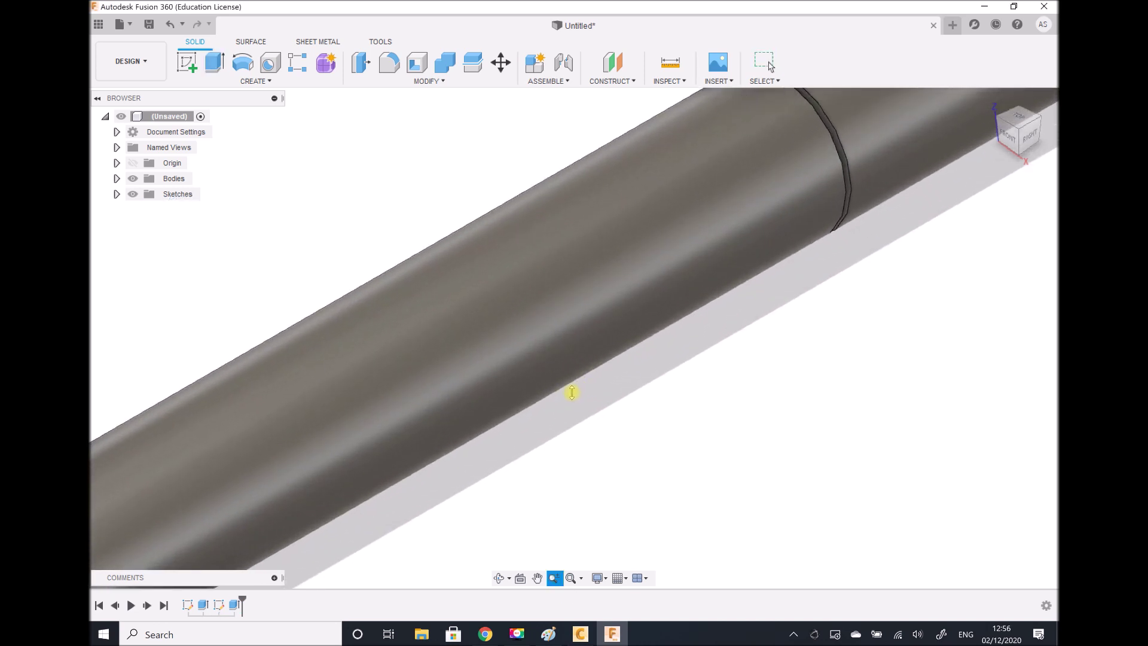
key(Escape)
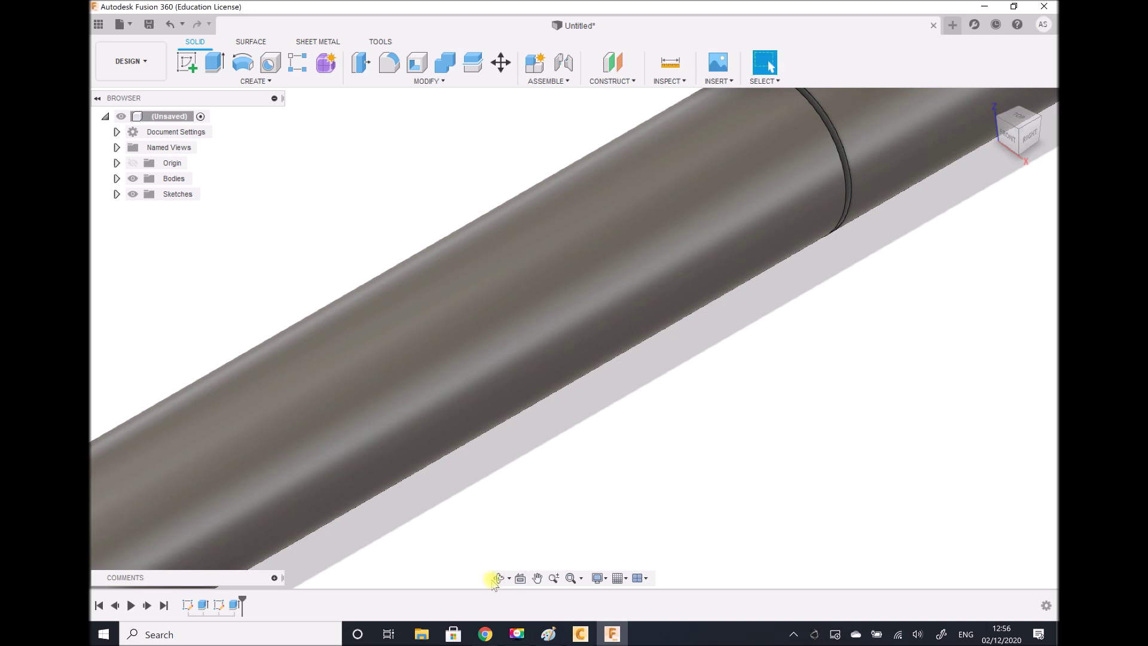
click(499, 578)
drag(540, 461, 485, 453)
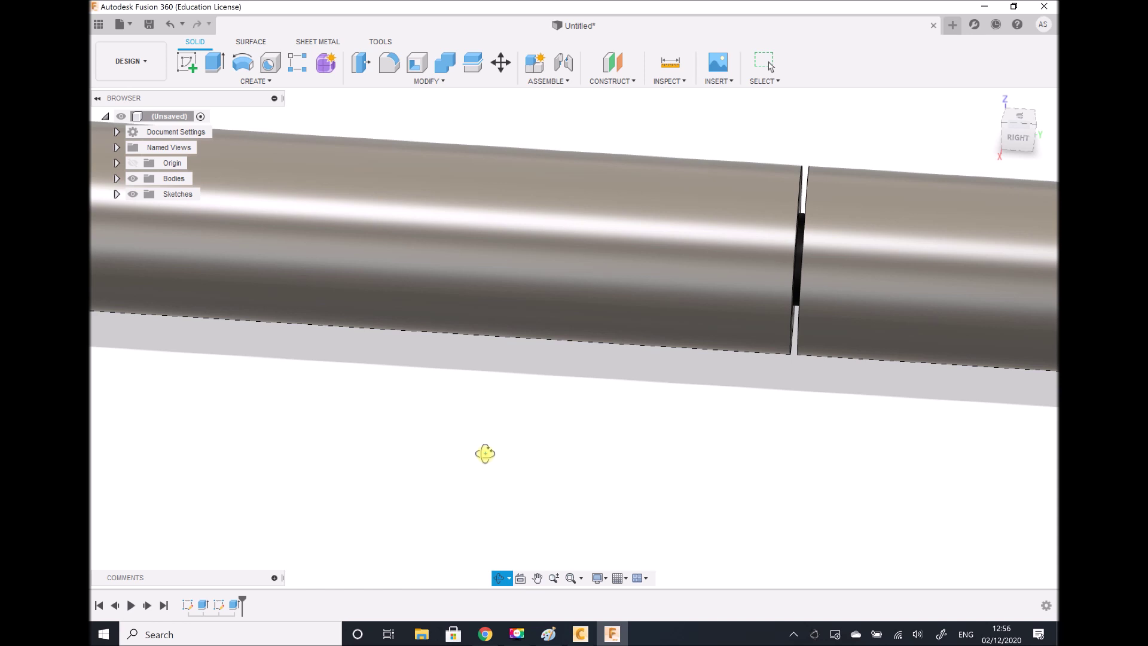
drag(485, 454, 476, 464)
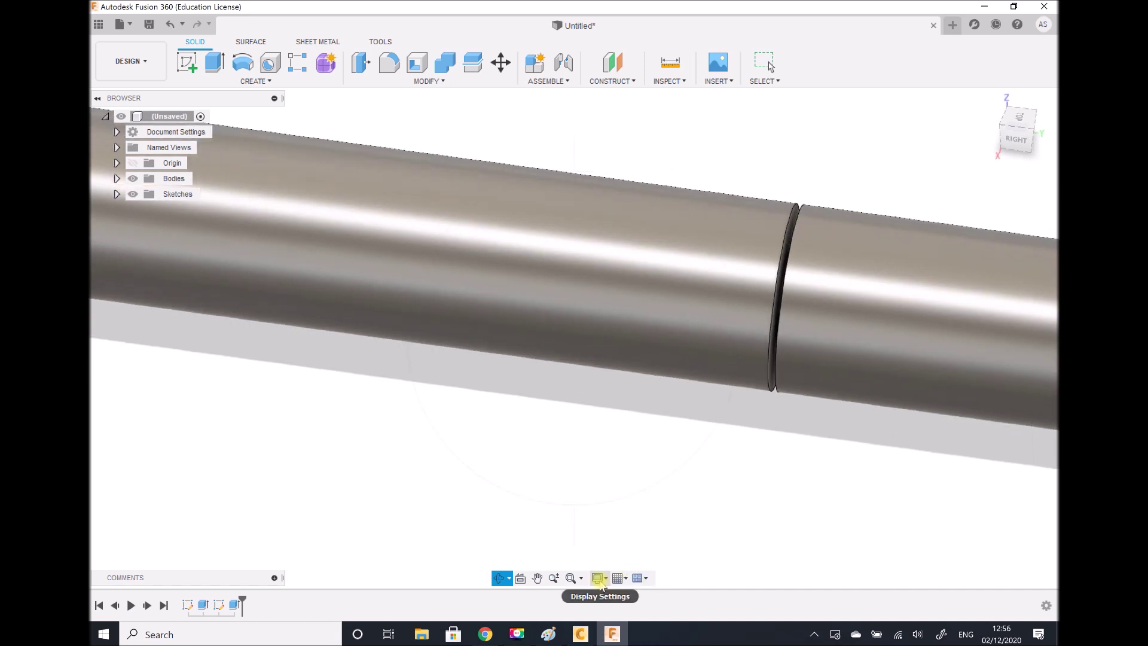
click(599, 578)
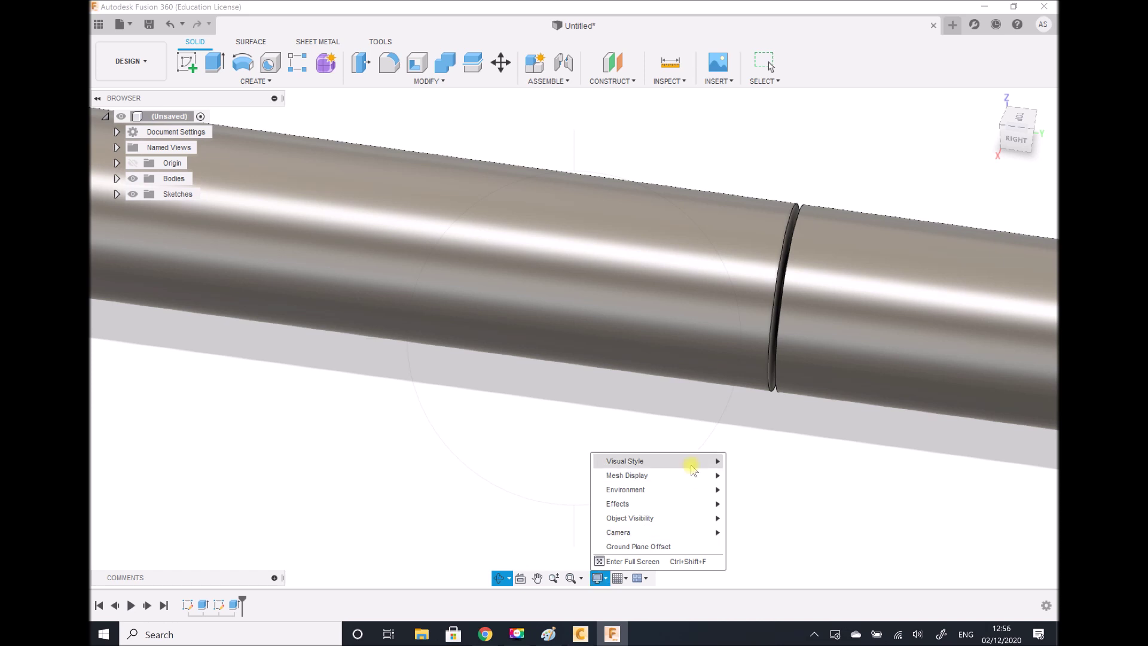
mouse_move(692, 467)
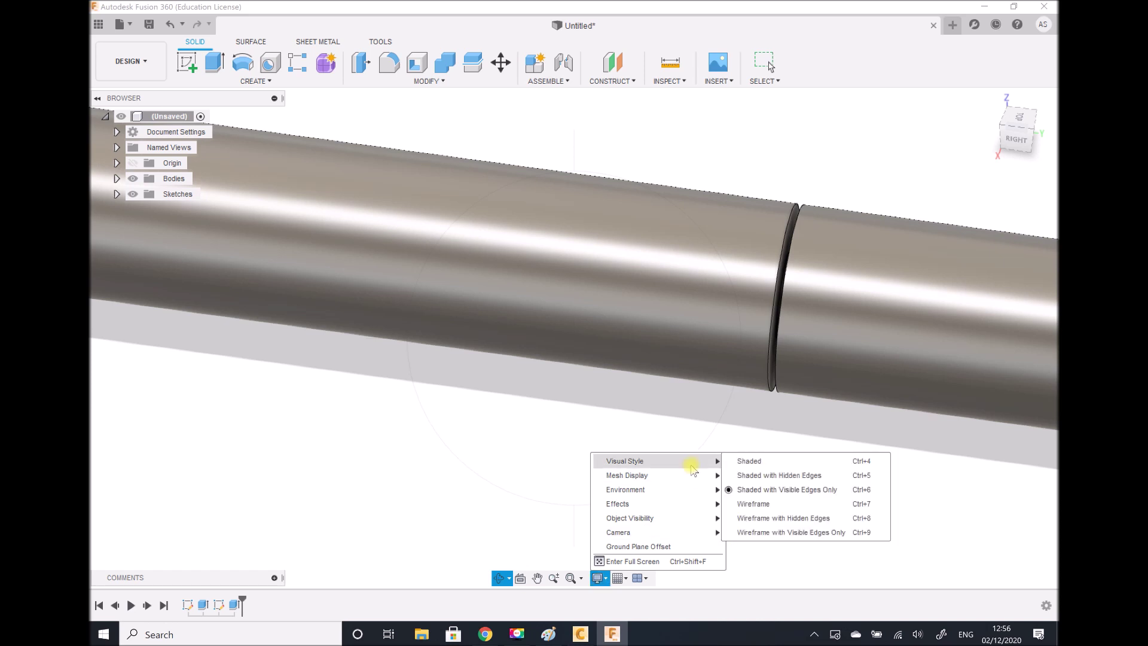
click(754, 503)
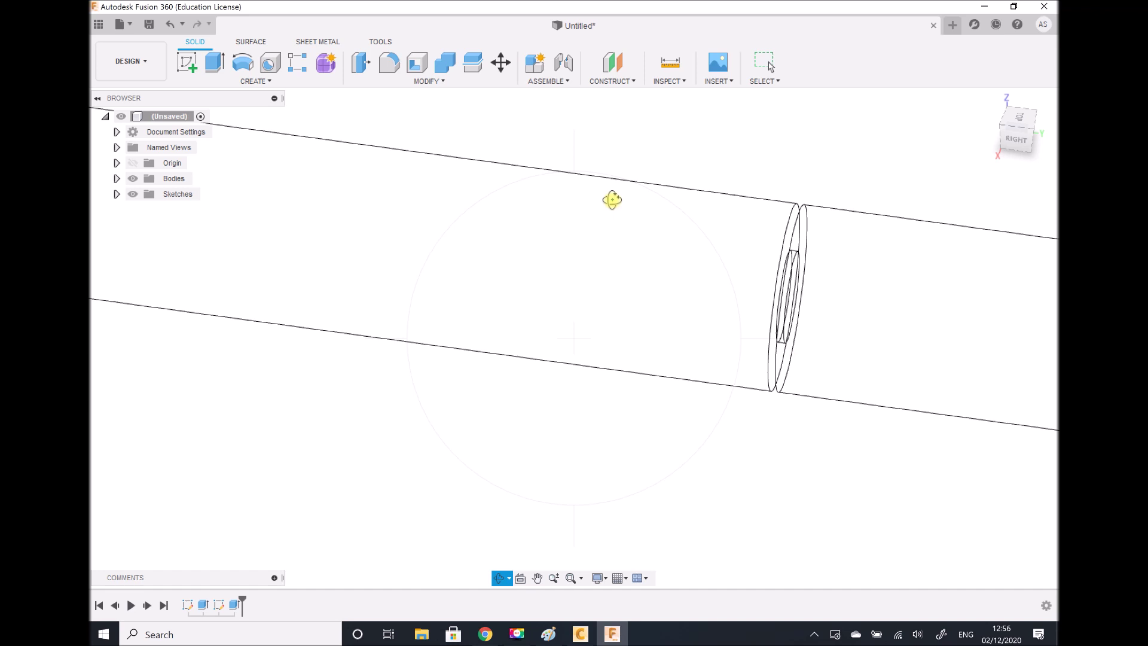
- Chamfer the 50 mm core's circular edge on the +Y side of the groove with an equal distance of 4 mm
click(443, 84)
click(382, 124)
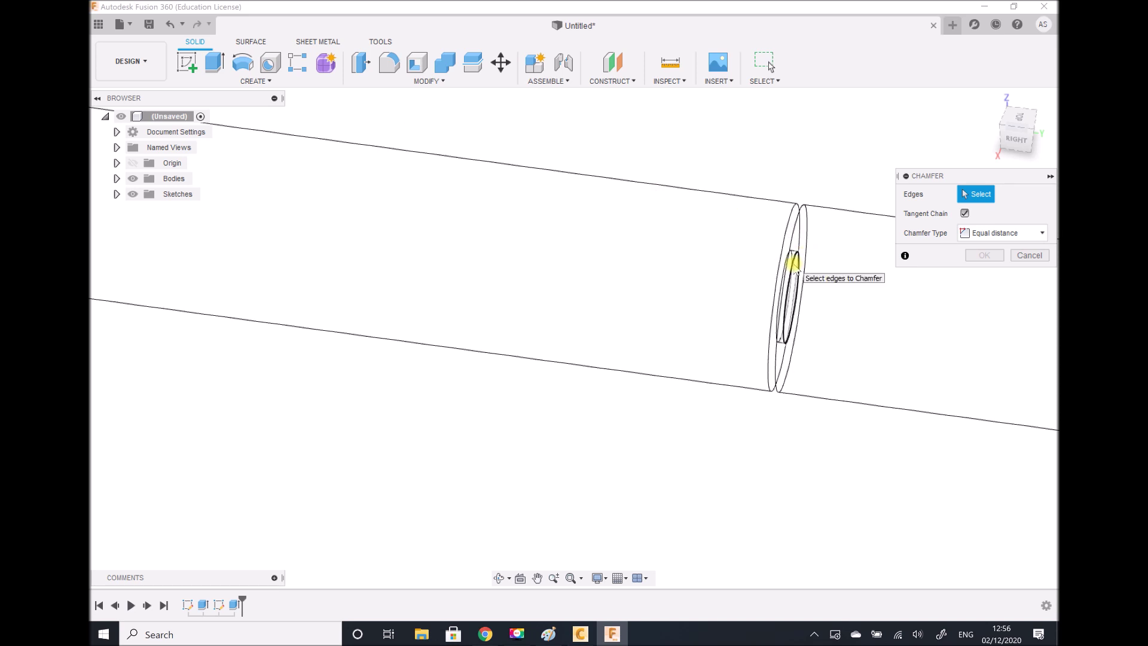
click(794, 265)
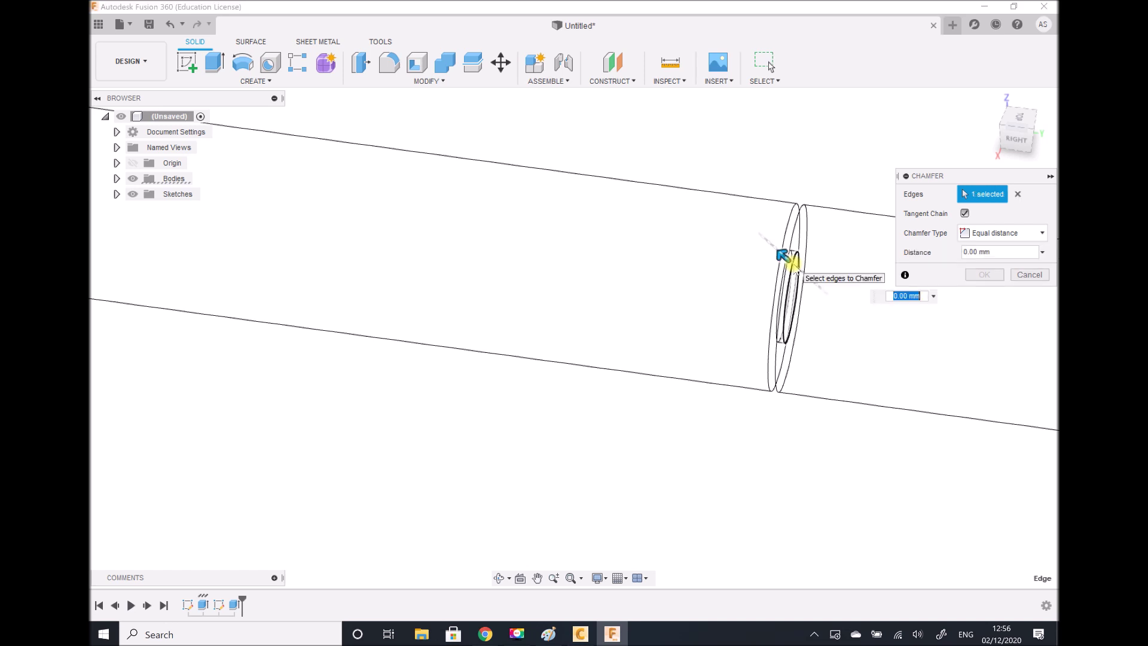
click(976, 252)
drag(976, 251, 956, 252)
text(4)
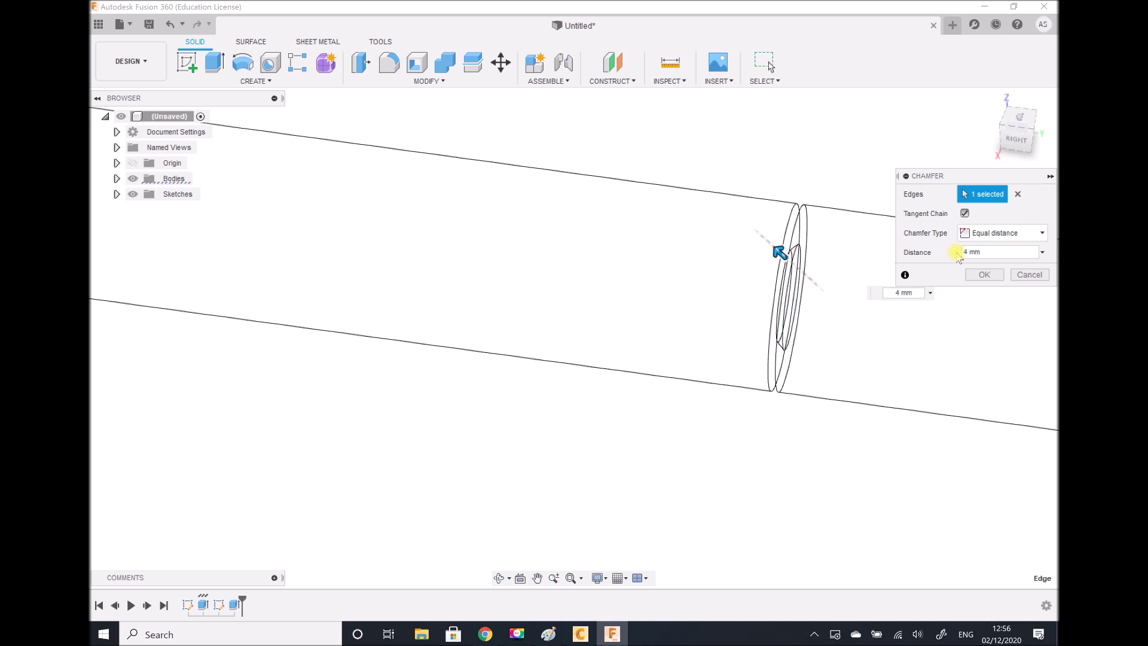
click(984, 276)
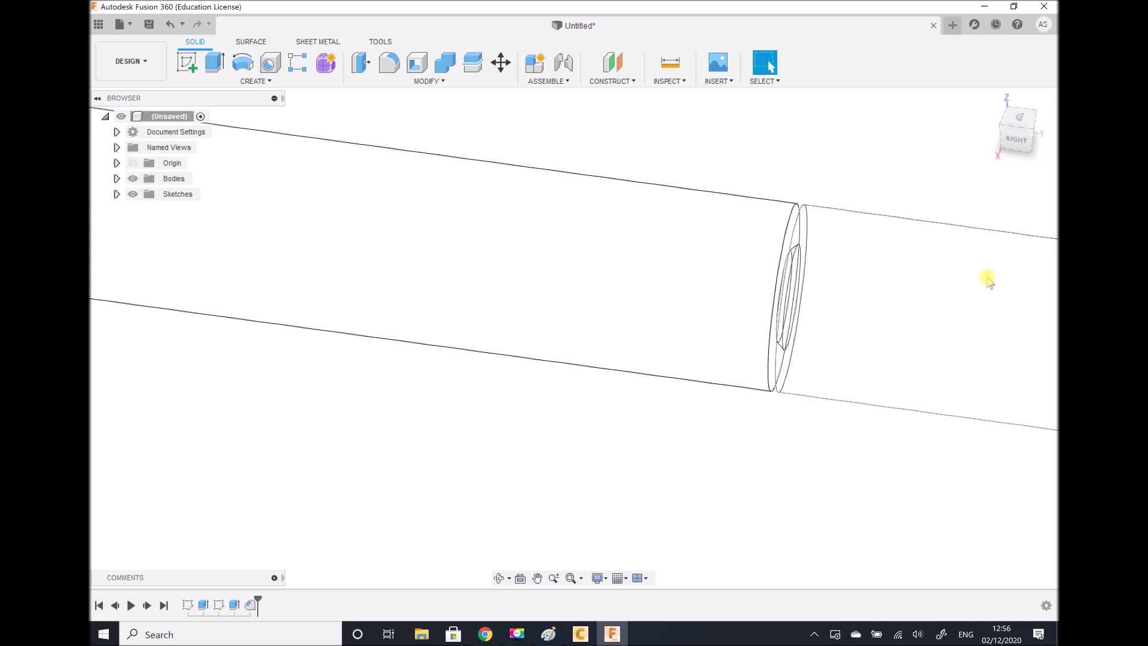
- Save the design as "102-50 mm Orifice" in the CFD Exports location
click(500, 580)
drag(609, 397, 637, 405)
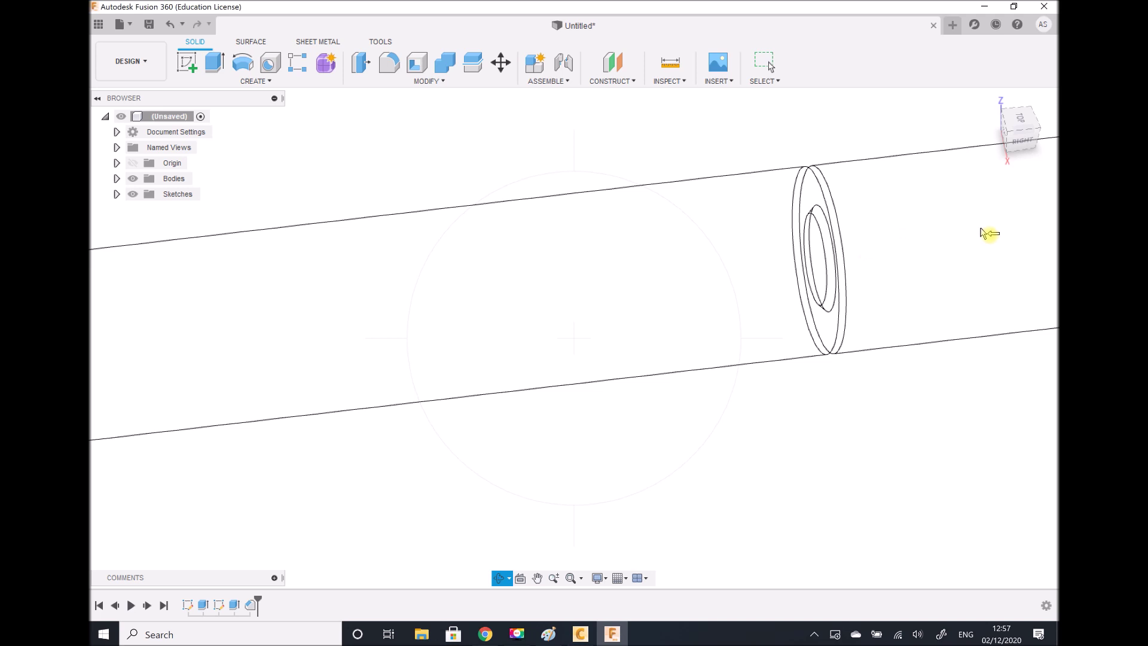
click(149, 27)
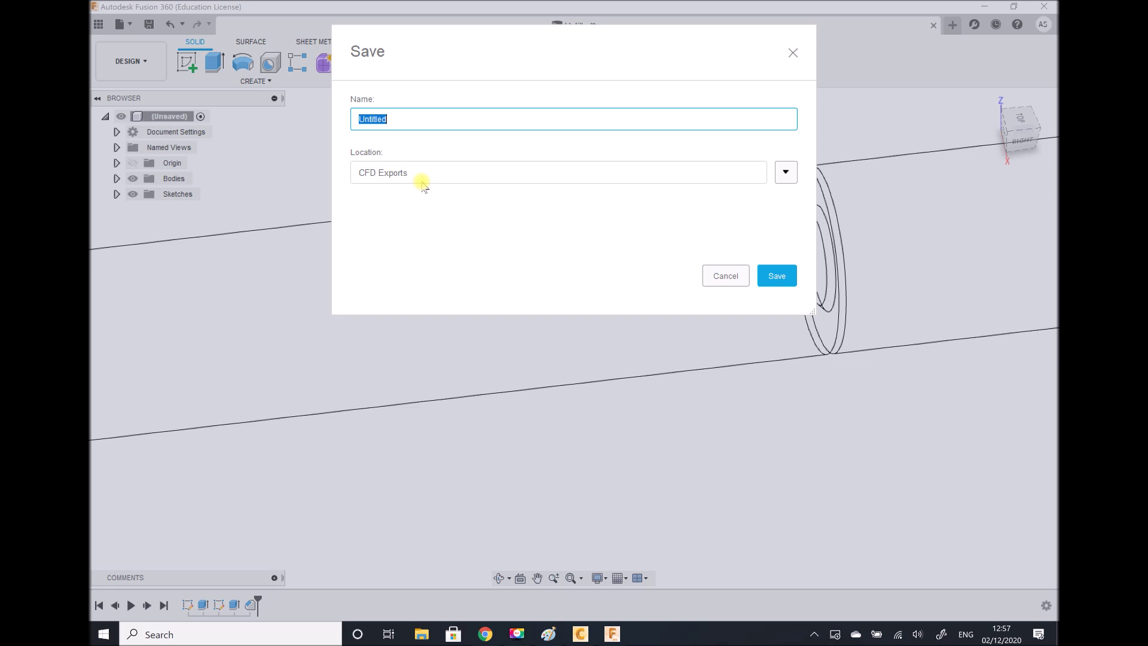
text(102-50 mm O)
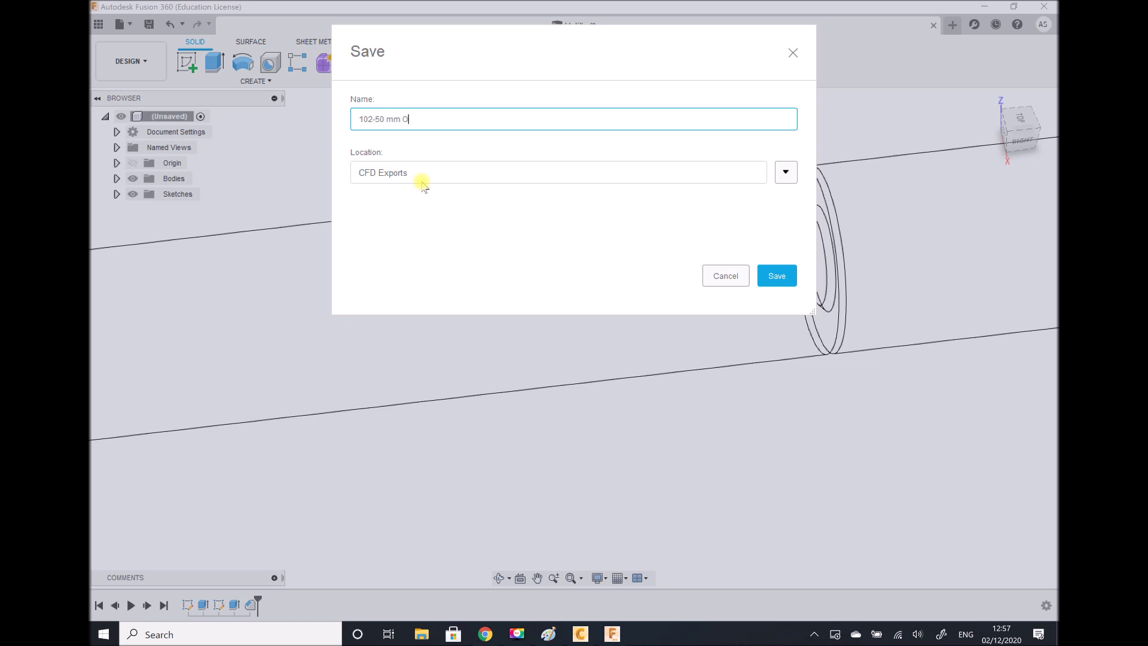
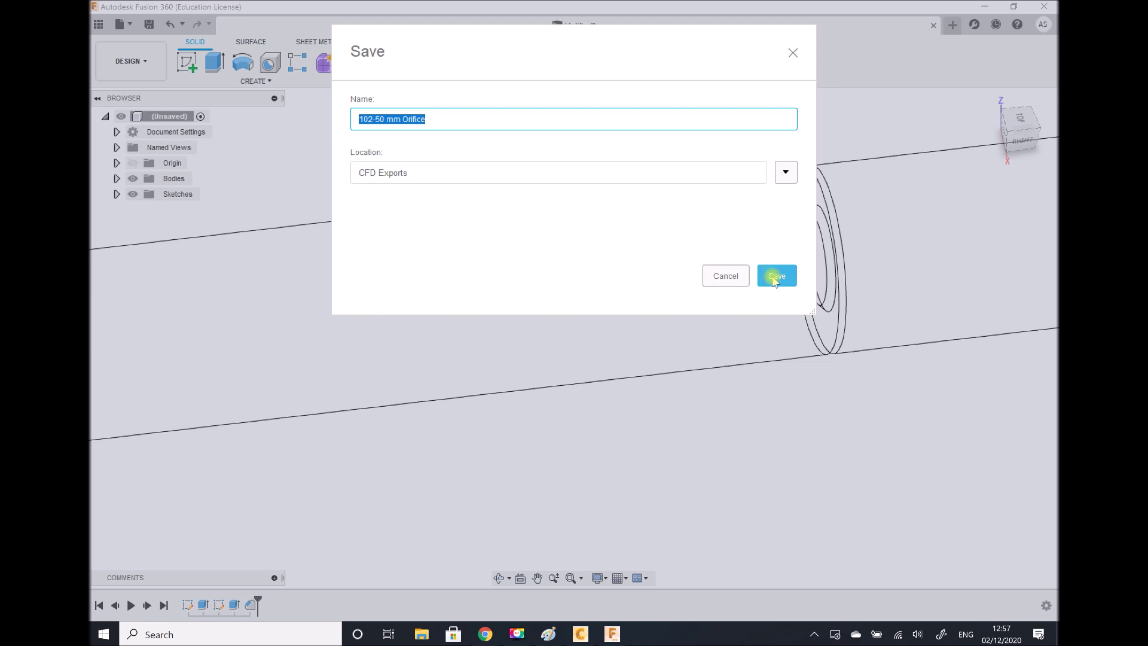
click(775, 278)
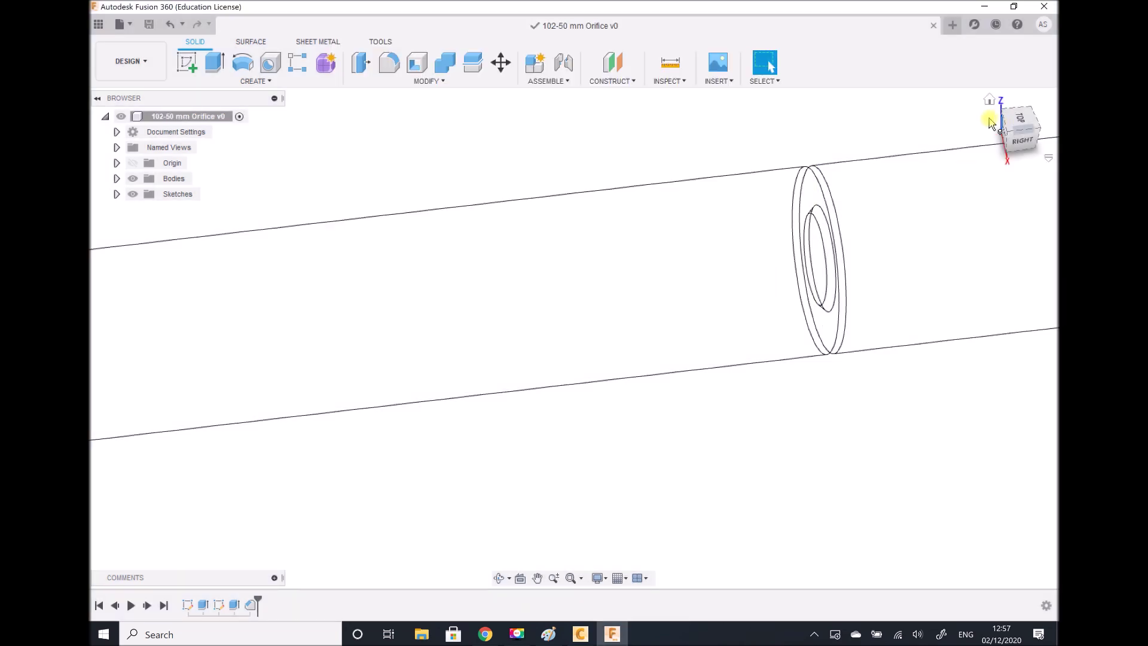
- Create a component from the grooved bar body
click(990, 101)
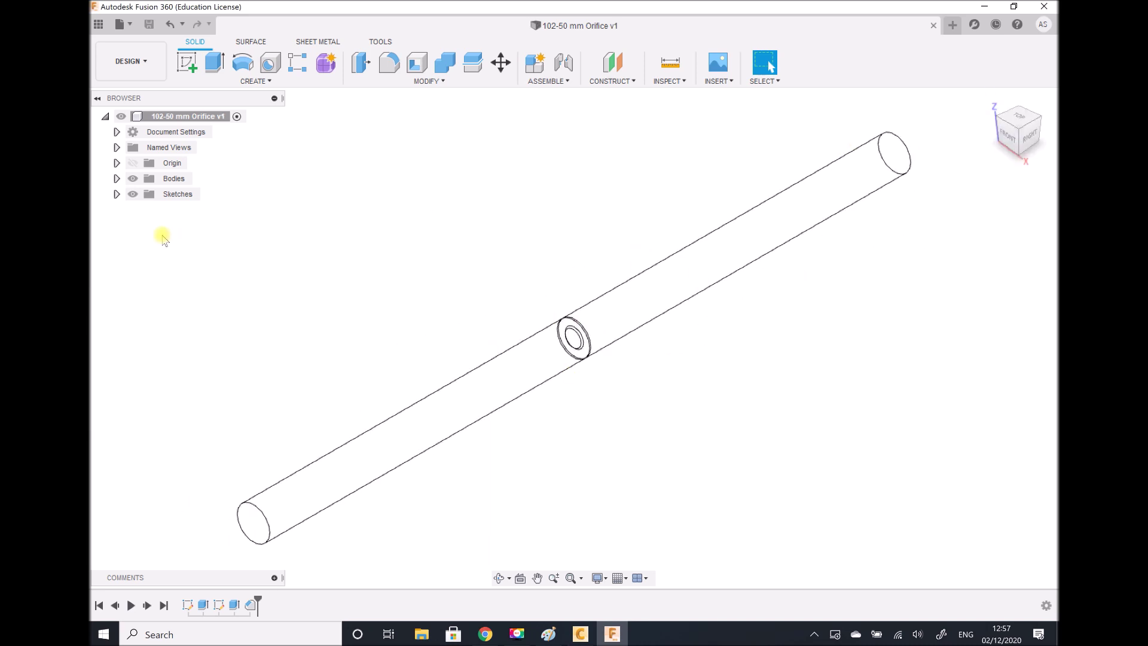
click(117, 179)
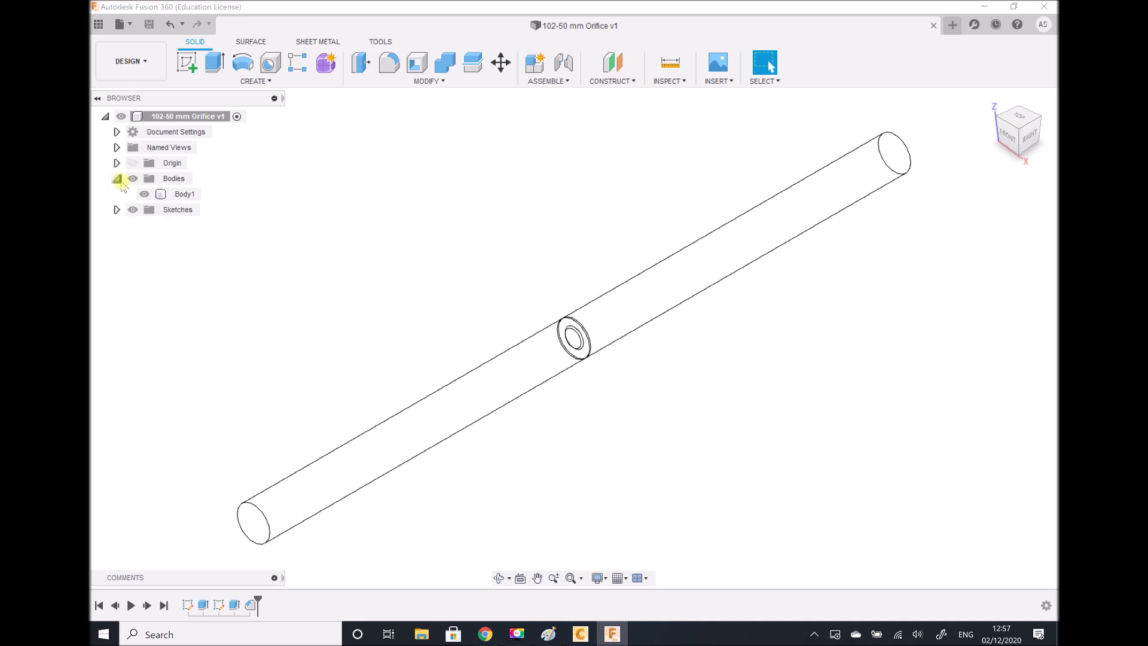
click(178, 195)
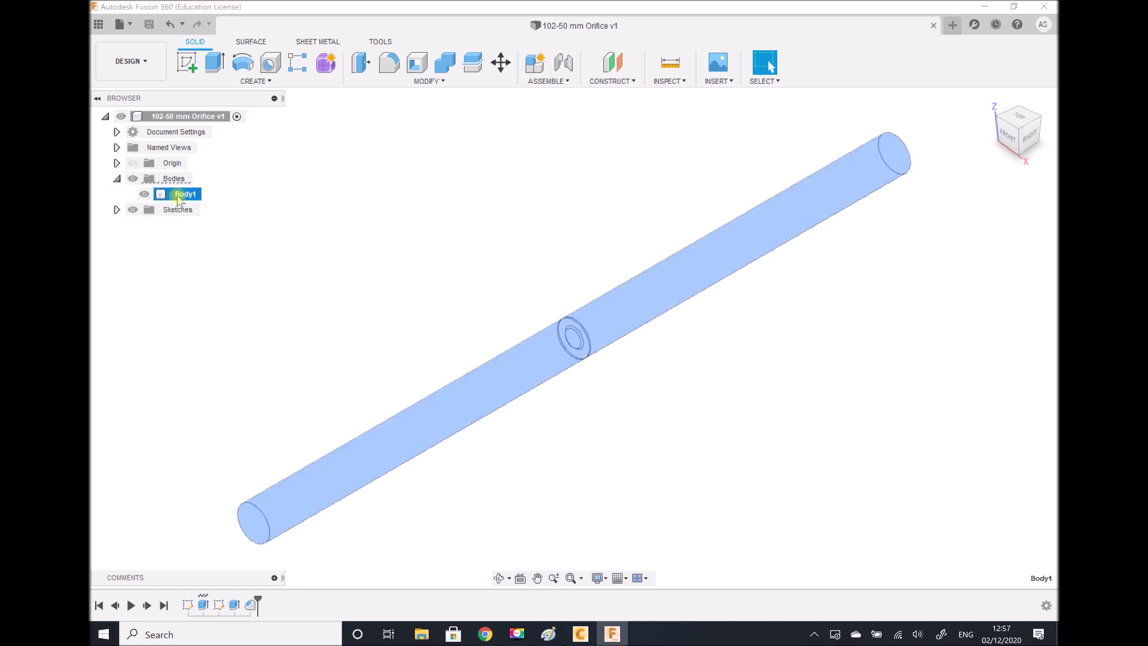
right_click(179, 197)
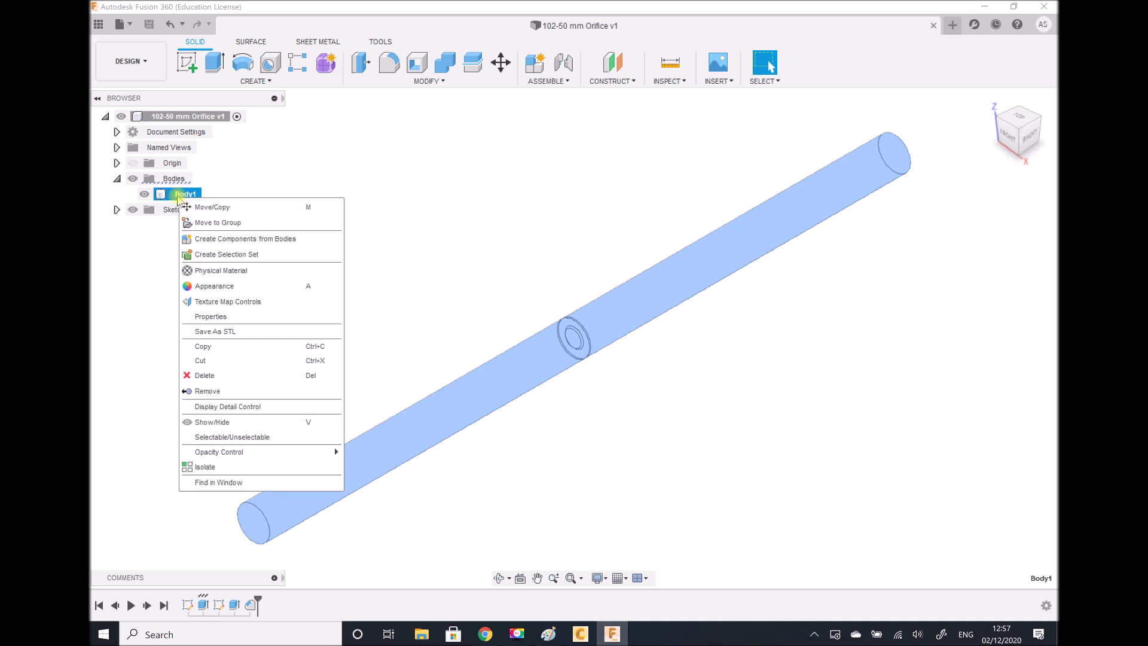
click(222, 239)
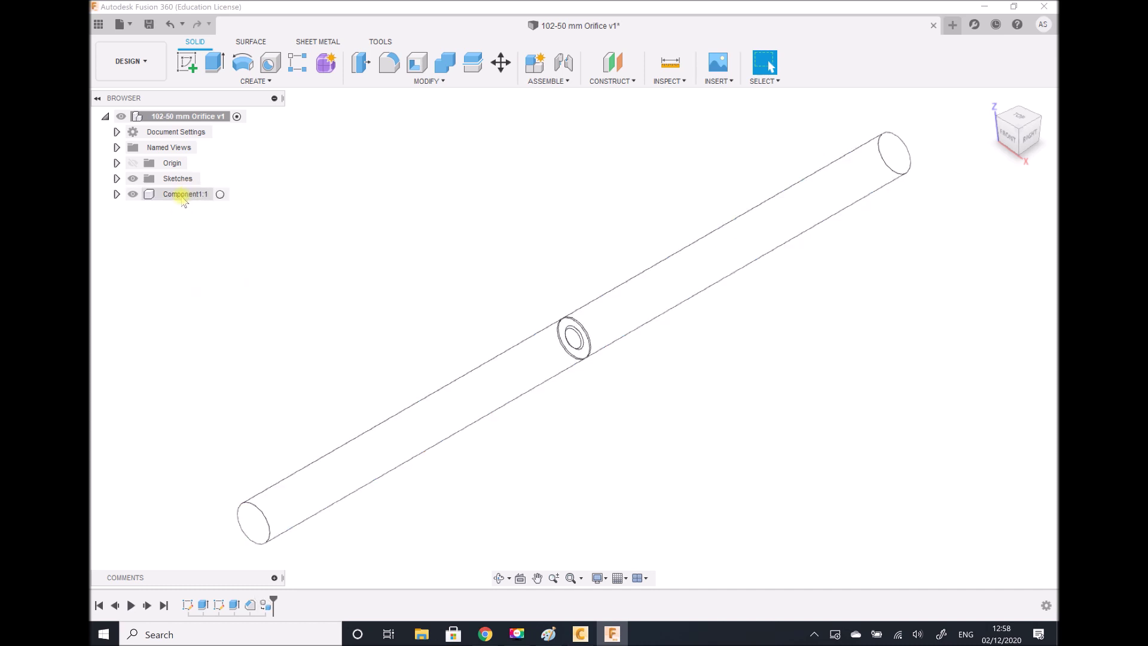
- Export the new component to the computer's Downloads folder as a SAT file named "102-50 mm Orifice"
click(183, 195)
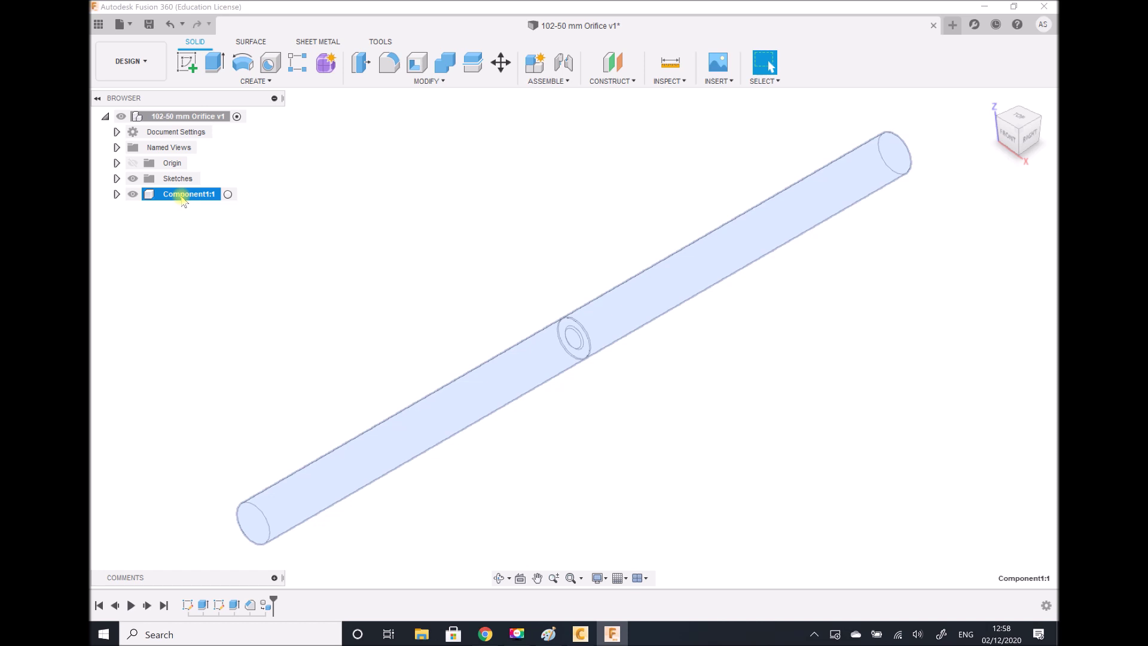
right_click(182, 197)
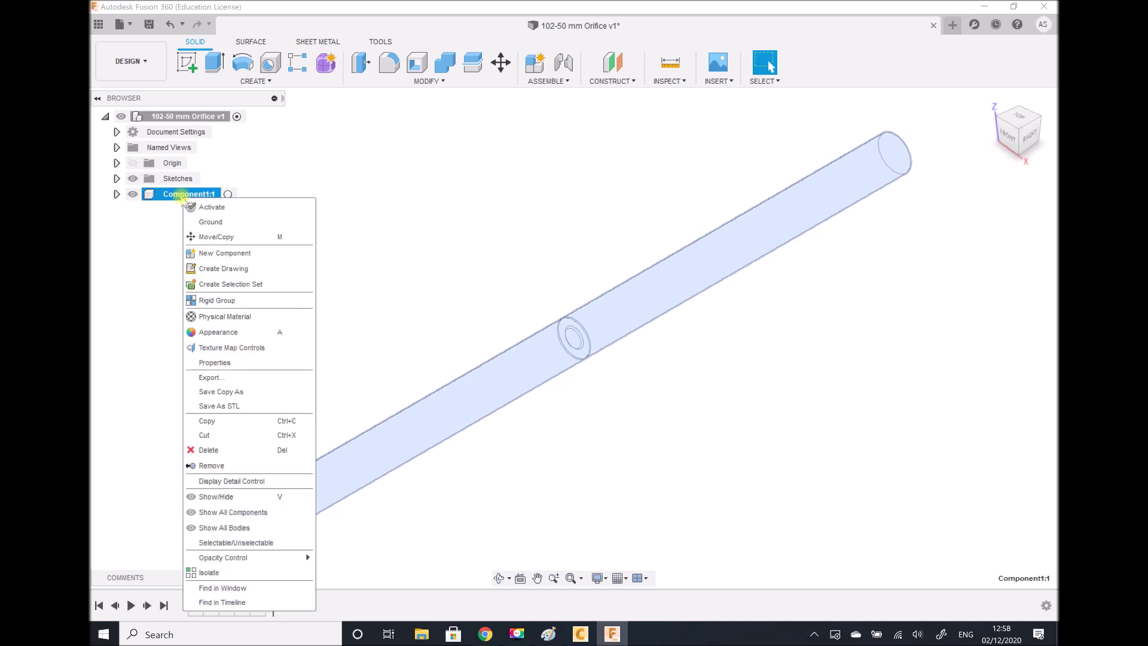
click(227, 378)
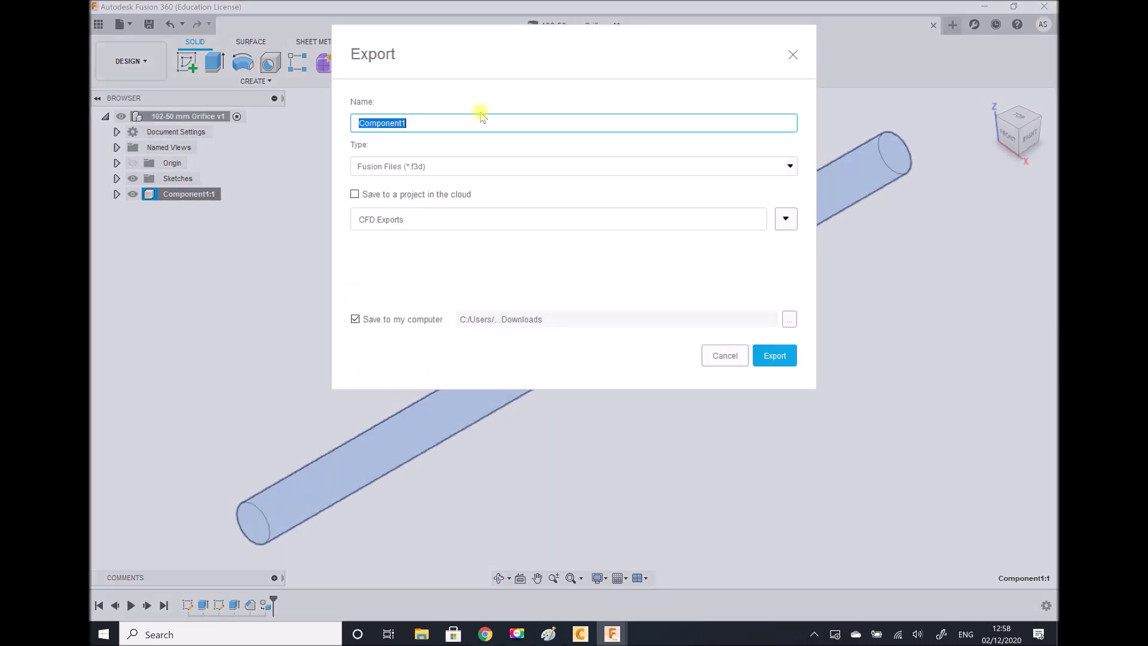
text(102-50 mm Orifice)
click(456, 172)
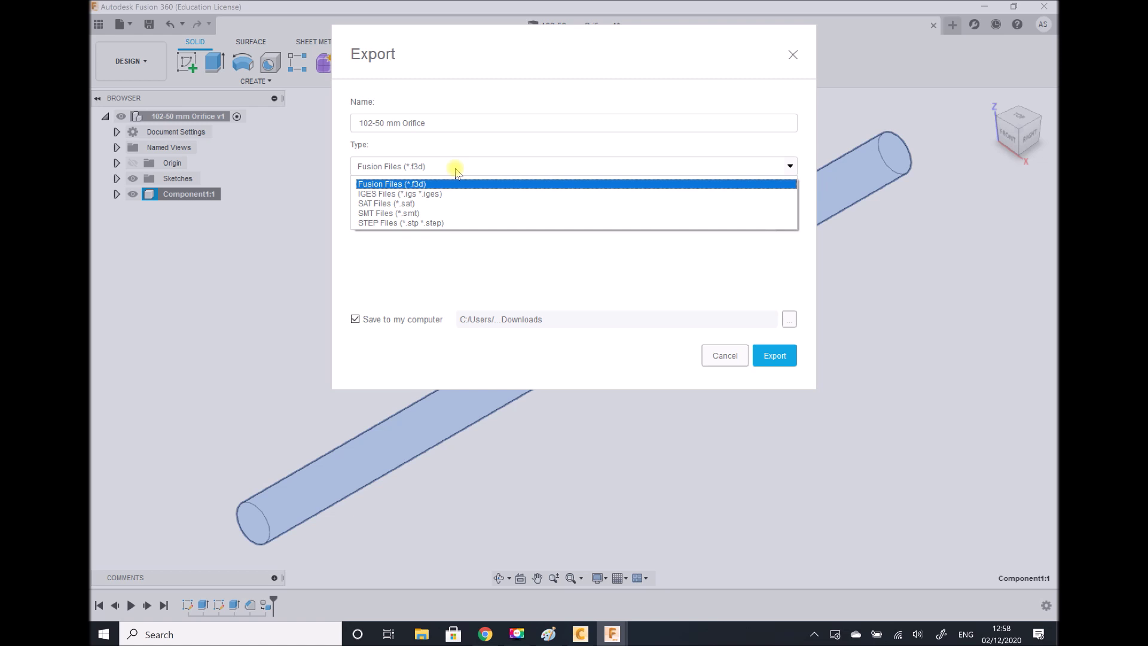
click(413, 205)
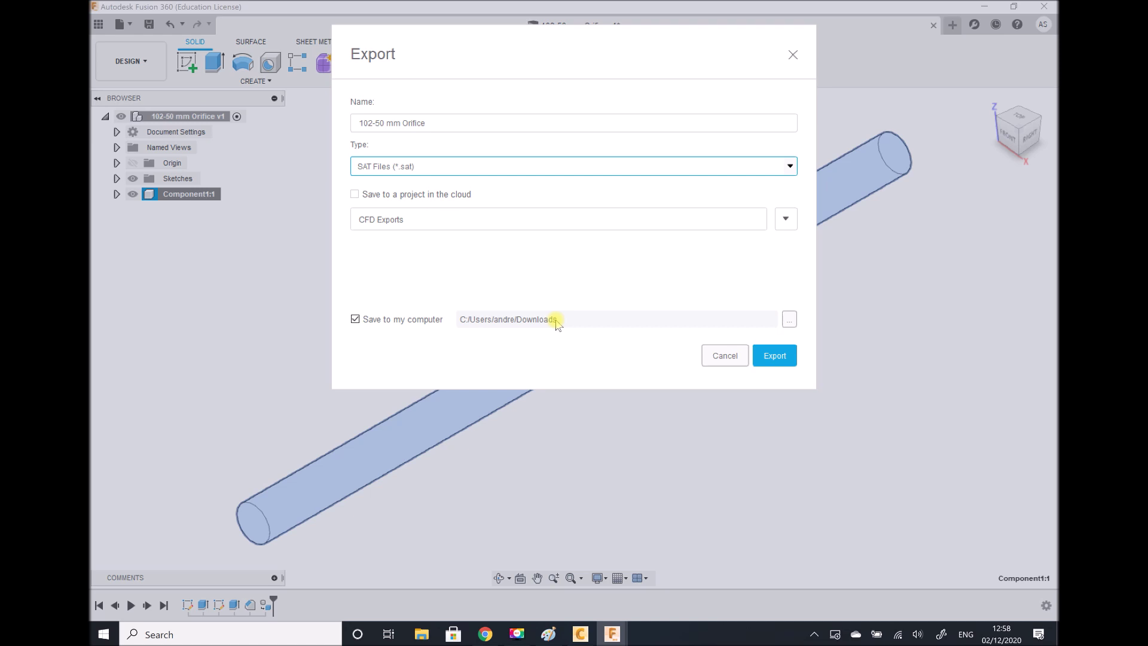
click(769, 354)
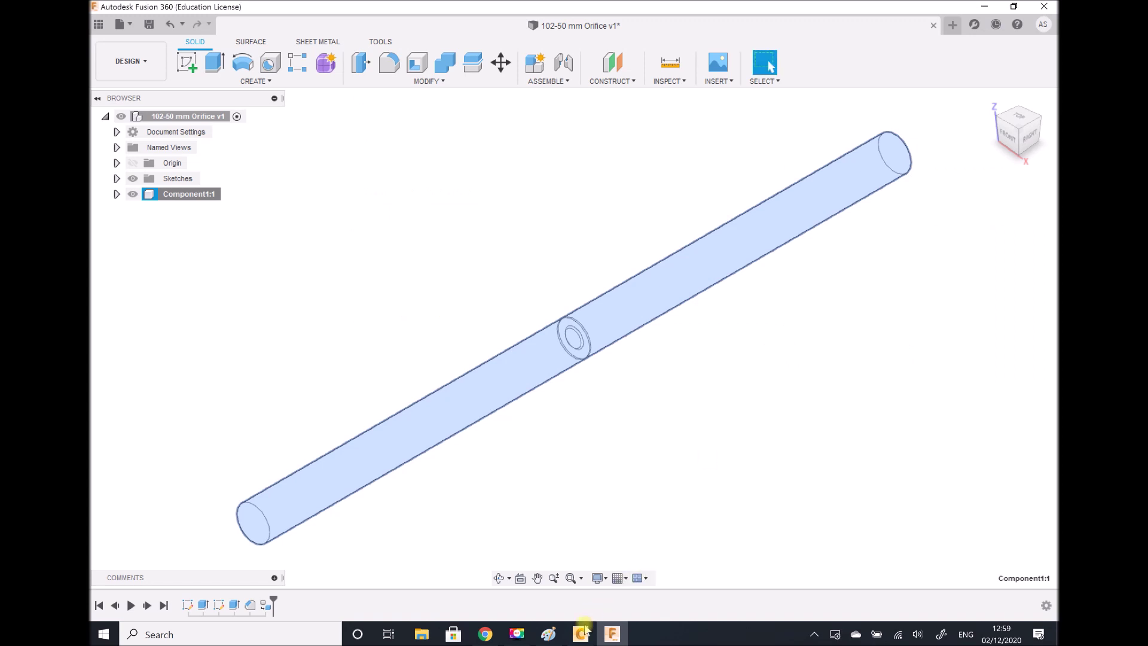
- Switch to Autodesk CFD and create a design study named "102-50 mm Orifice" from the file 102-50 mm Orifice.sat in Downloads
mouse_move(581, 639)
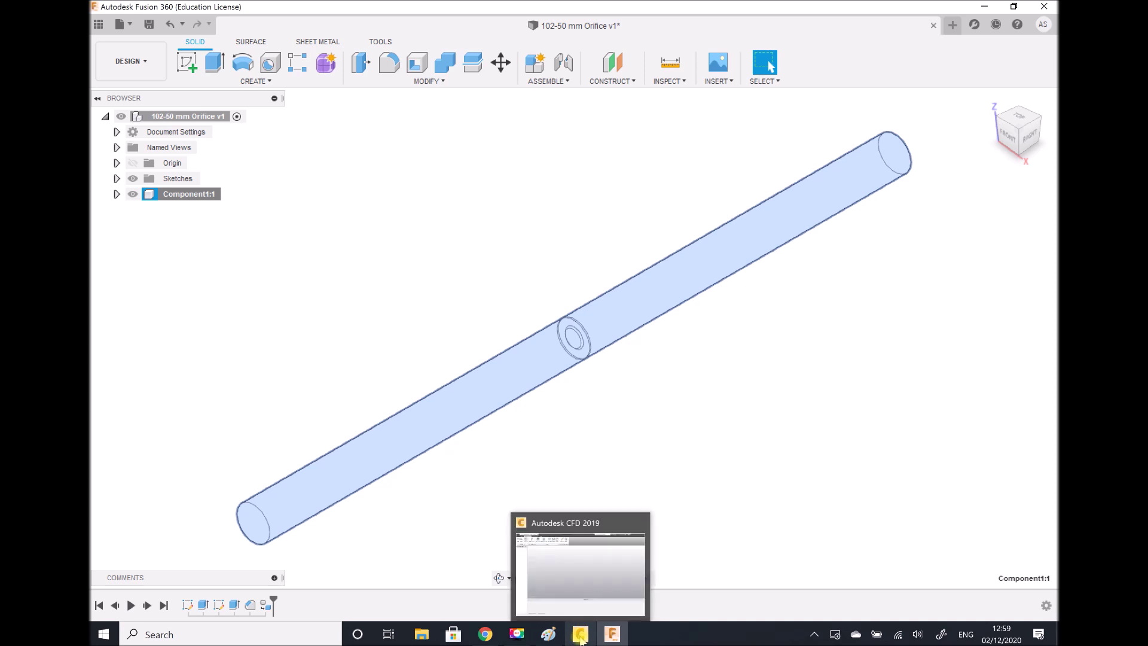
click(580, 635)
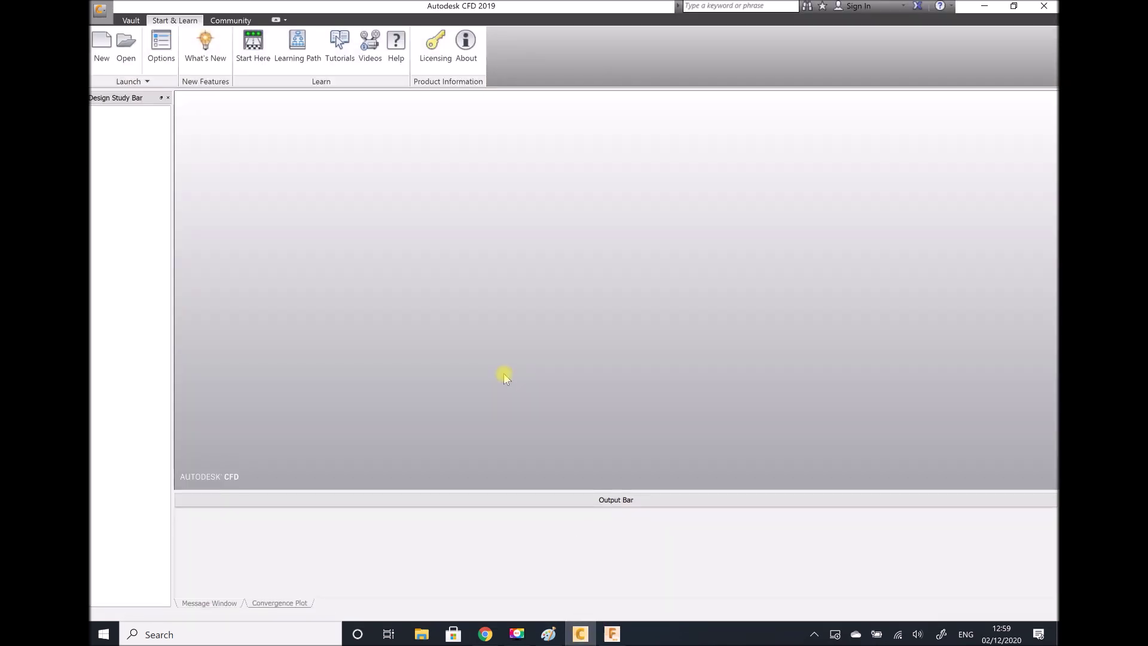
click(102, 51)
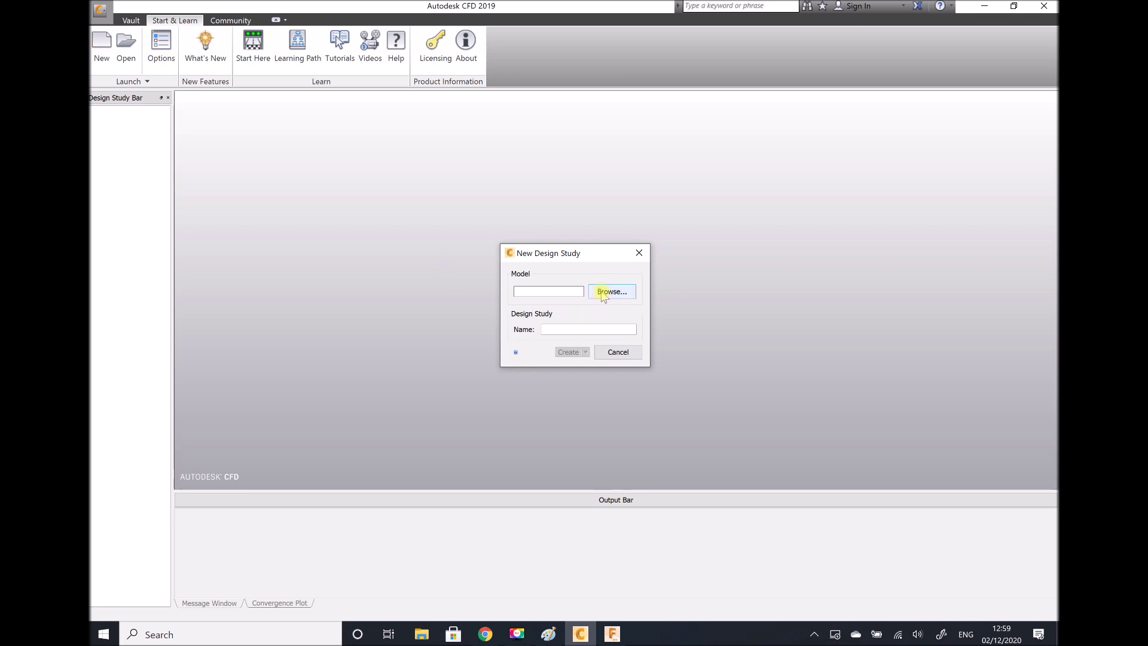
click(602, 293)
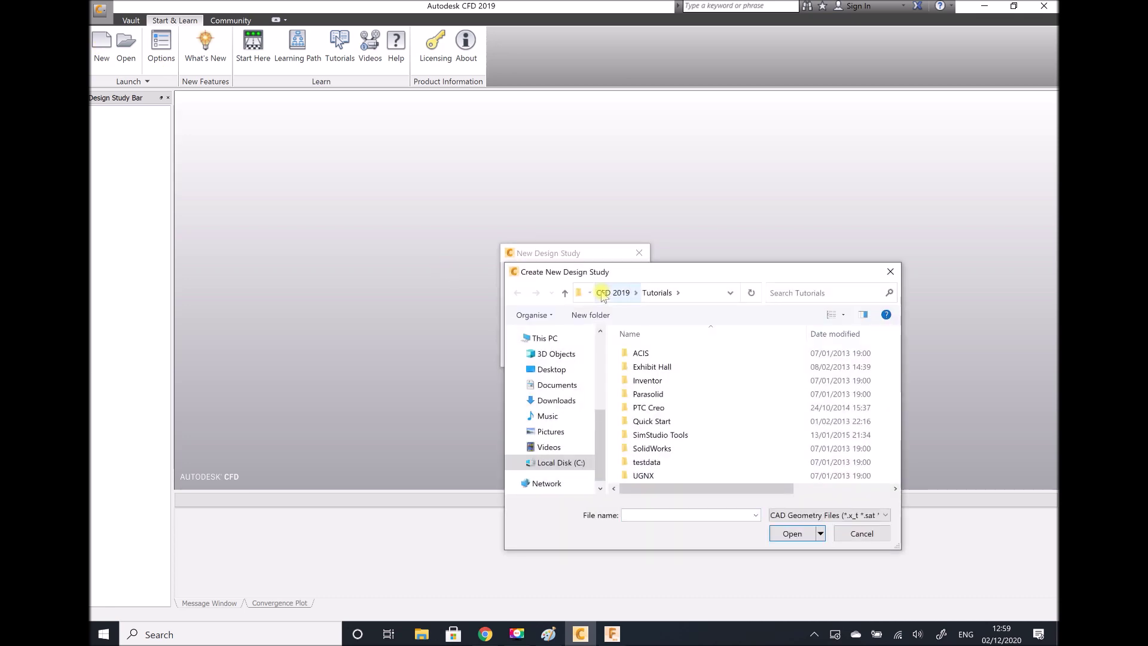
click(555, 402)
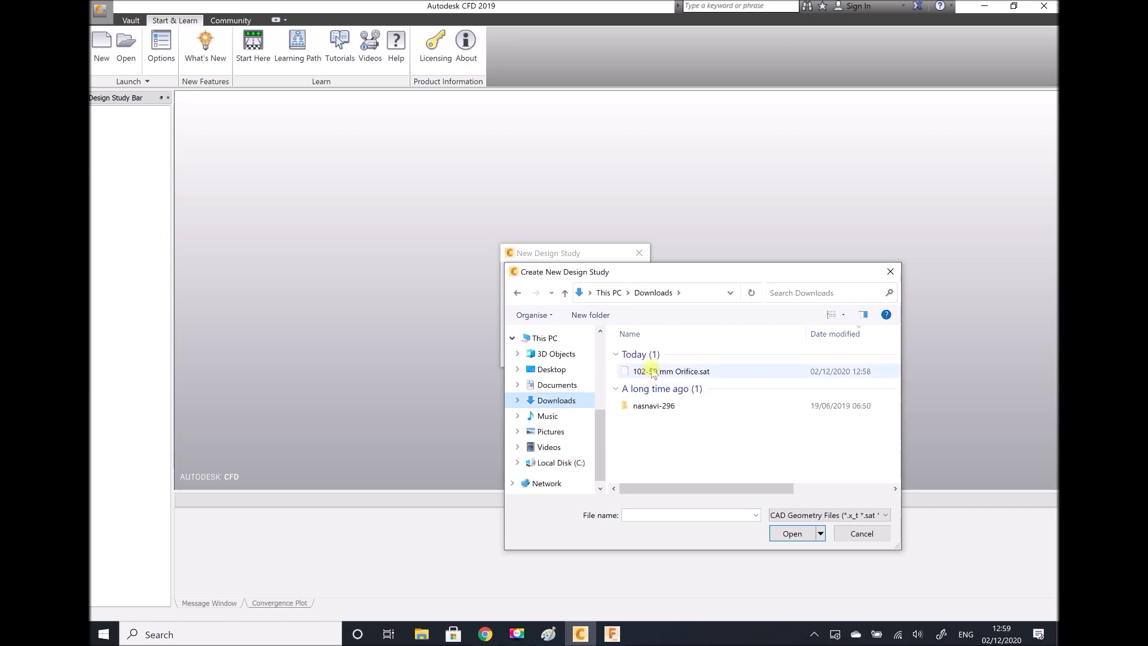
double_click(652, 371)
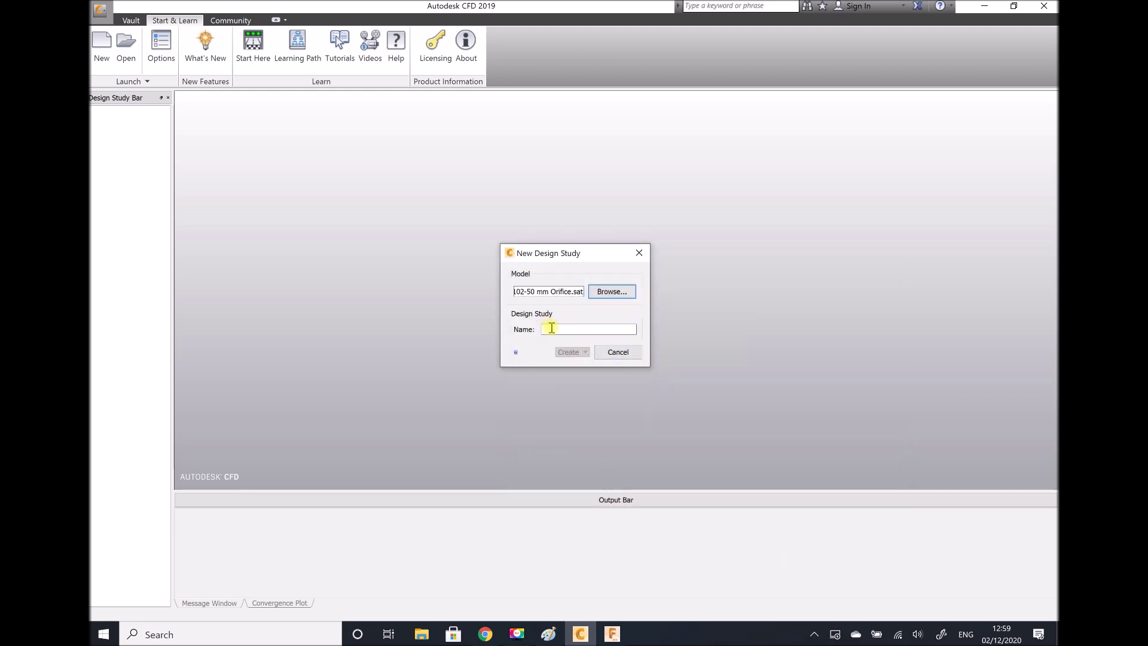
click(551, 328)
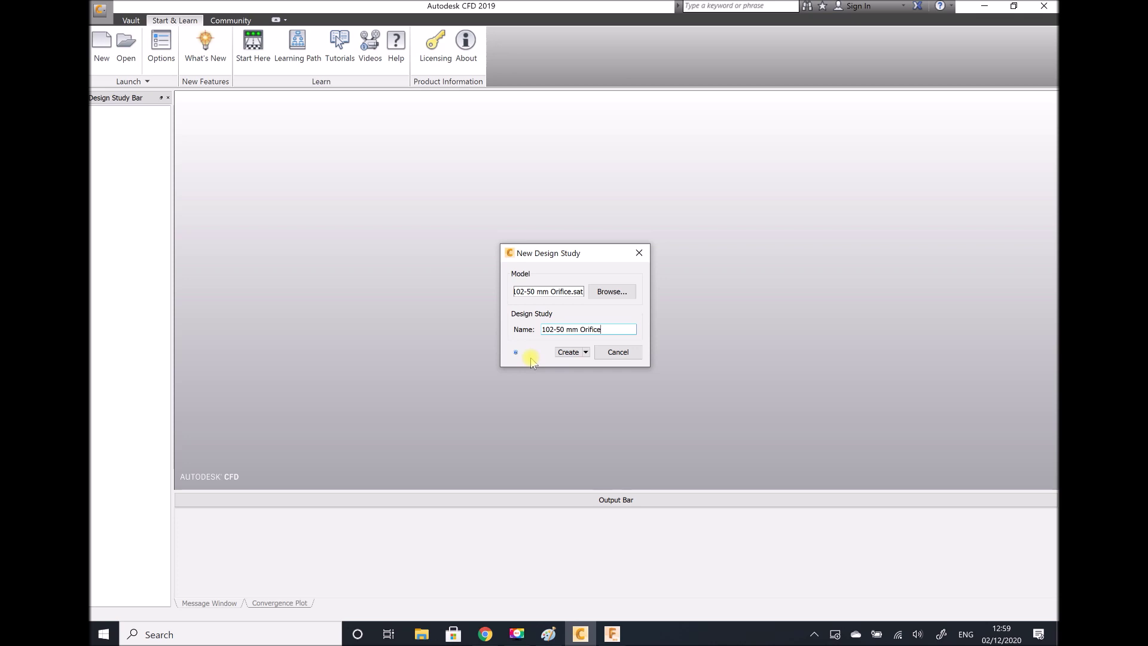
click(567, 353)
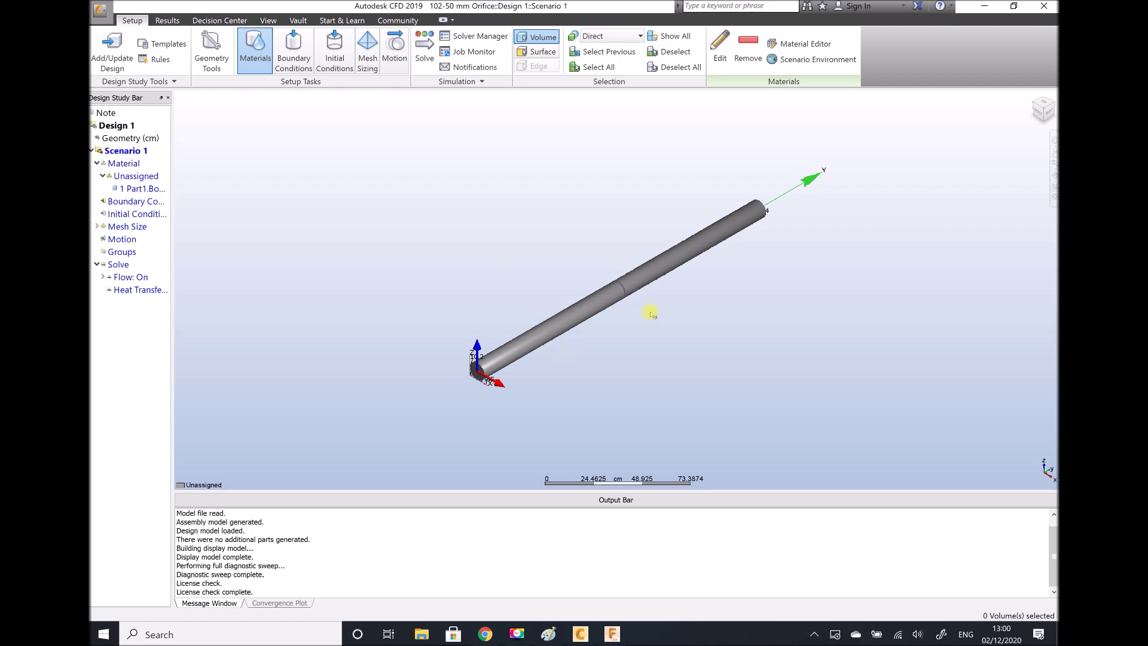
- Assign the fluid material Water to the whole pipe volume
click(269, 21)
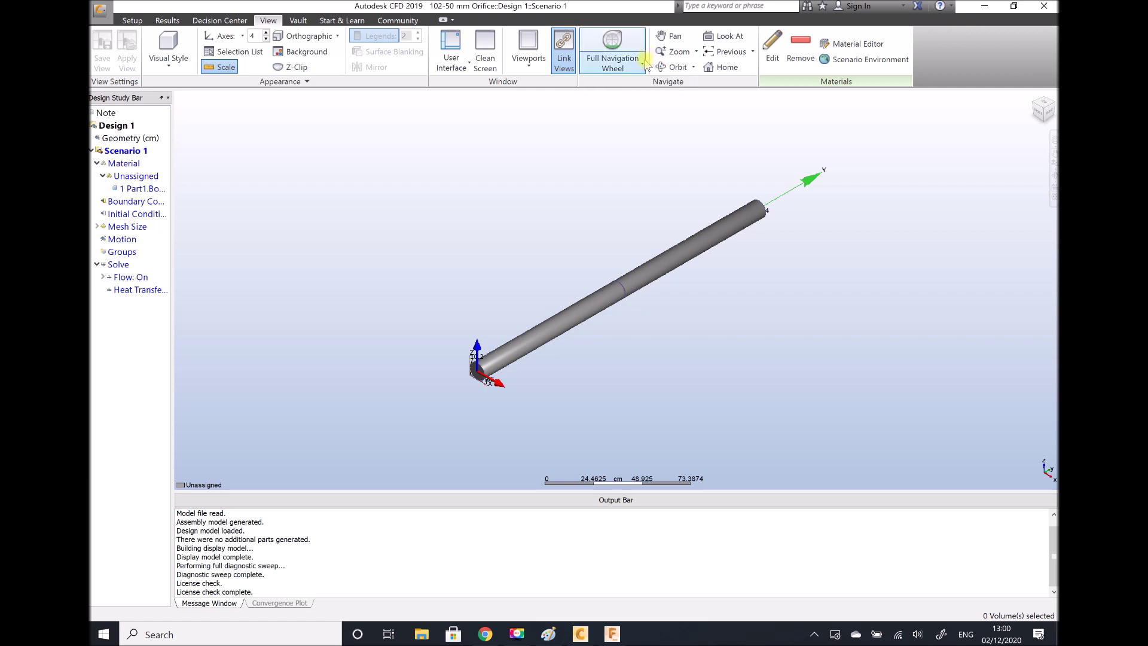
click(673, 55)
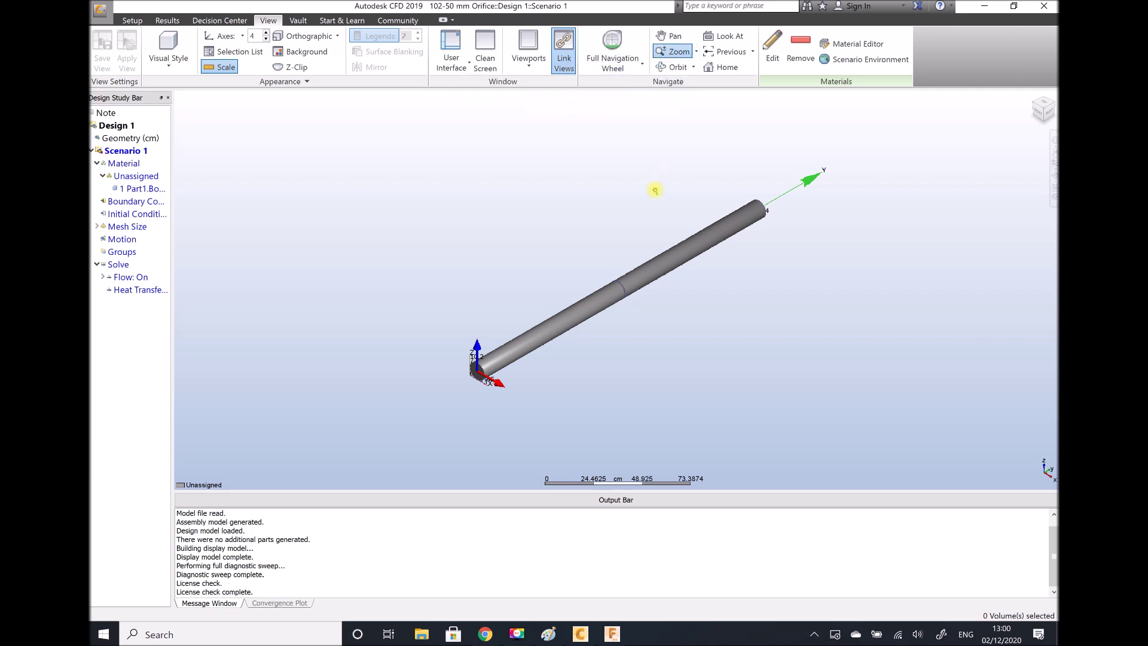
mouse_move(654, 195)
mouse_down()
mouse_move(655, 205)
mouse_move(654, 186)
mouse_move(669, 186)
mouse_up()
click(669, 36)
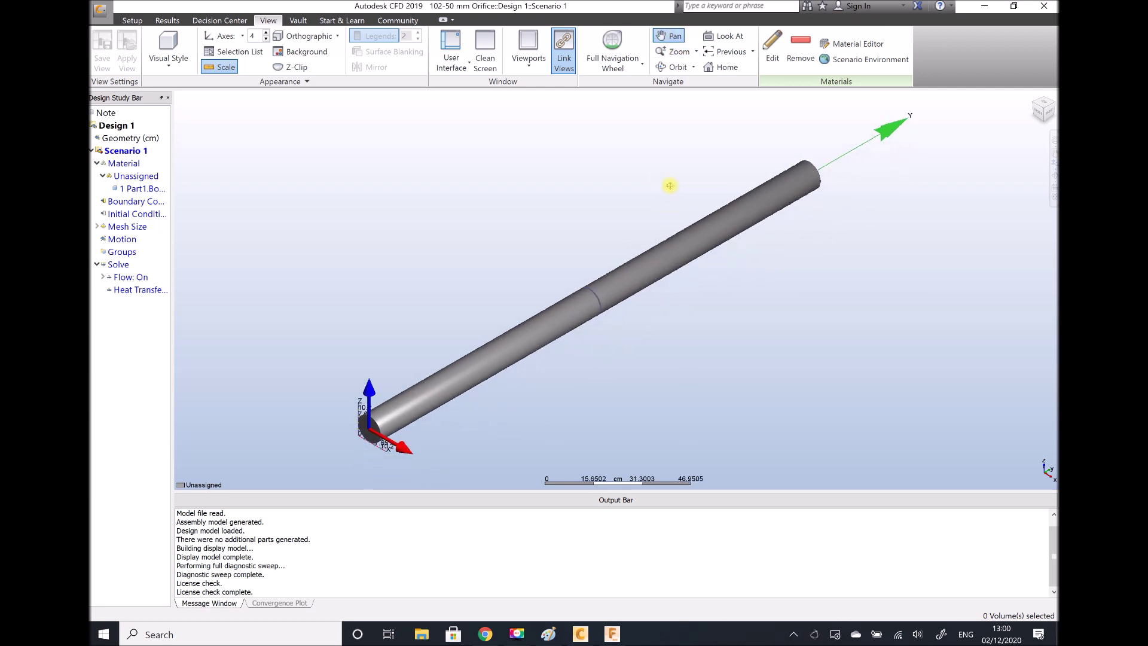
key(Escape)
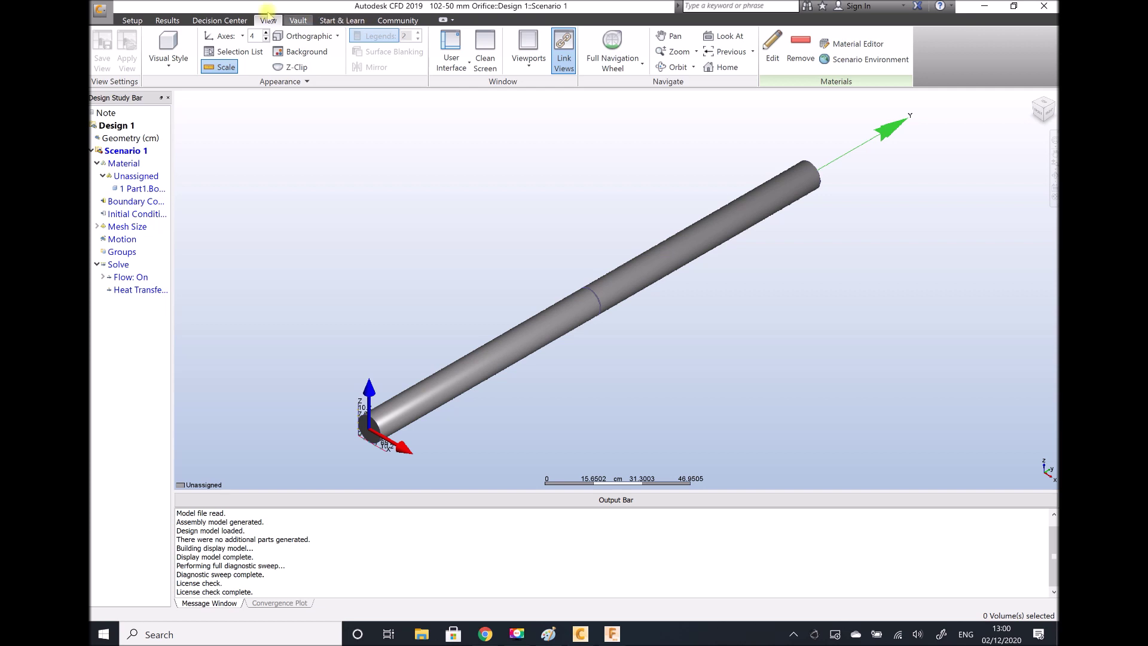
click(132, 21)
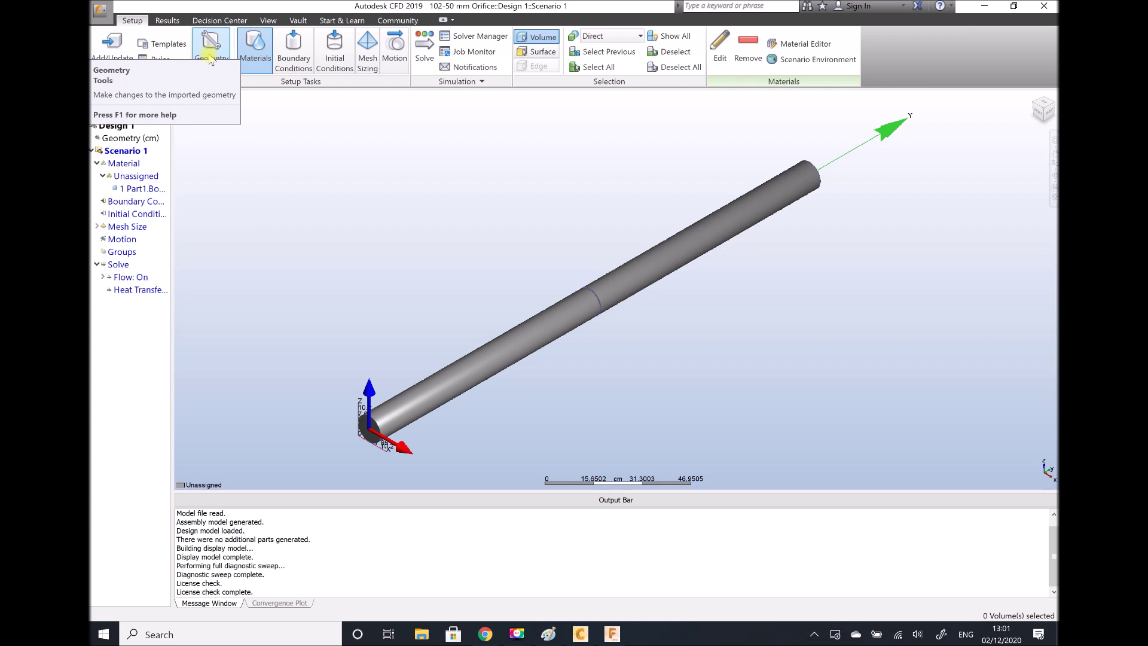
click(249, 54)
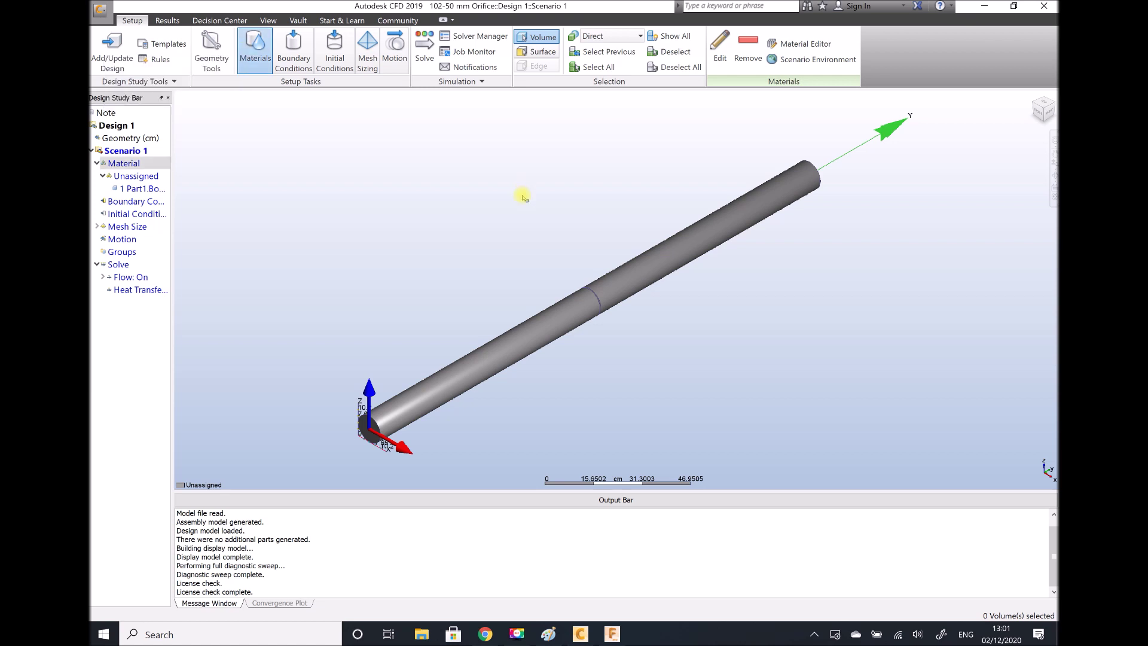
click(546, 334)
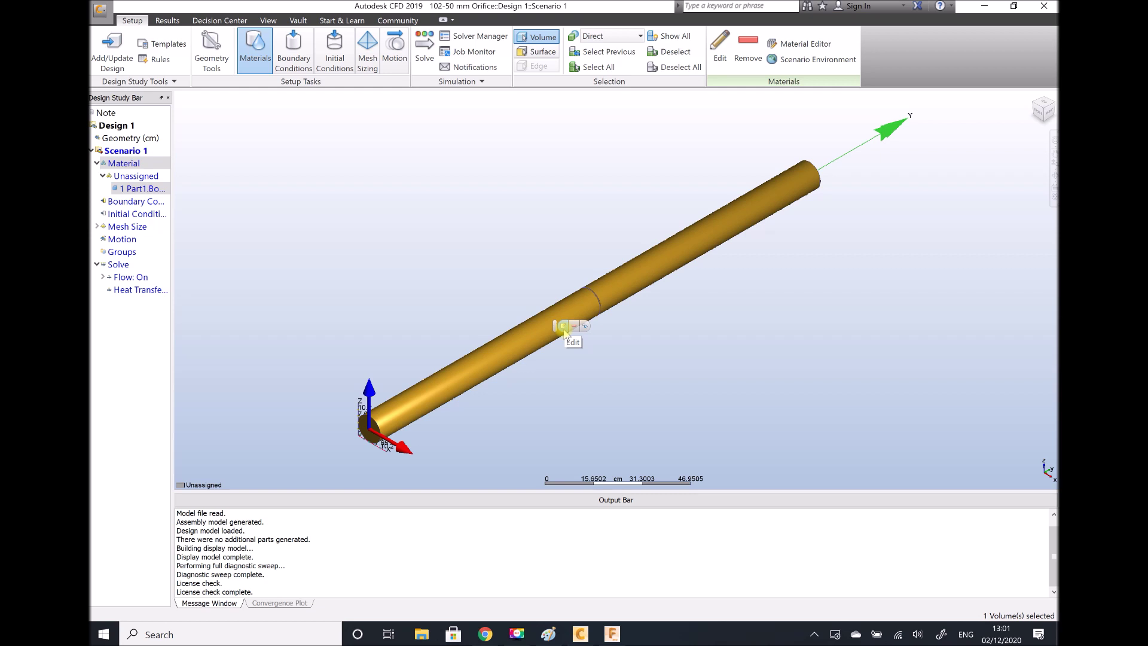
click(563, 327)
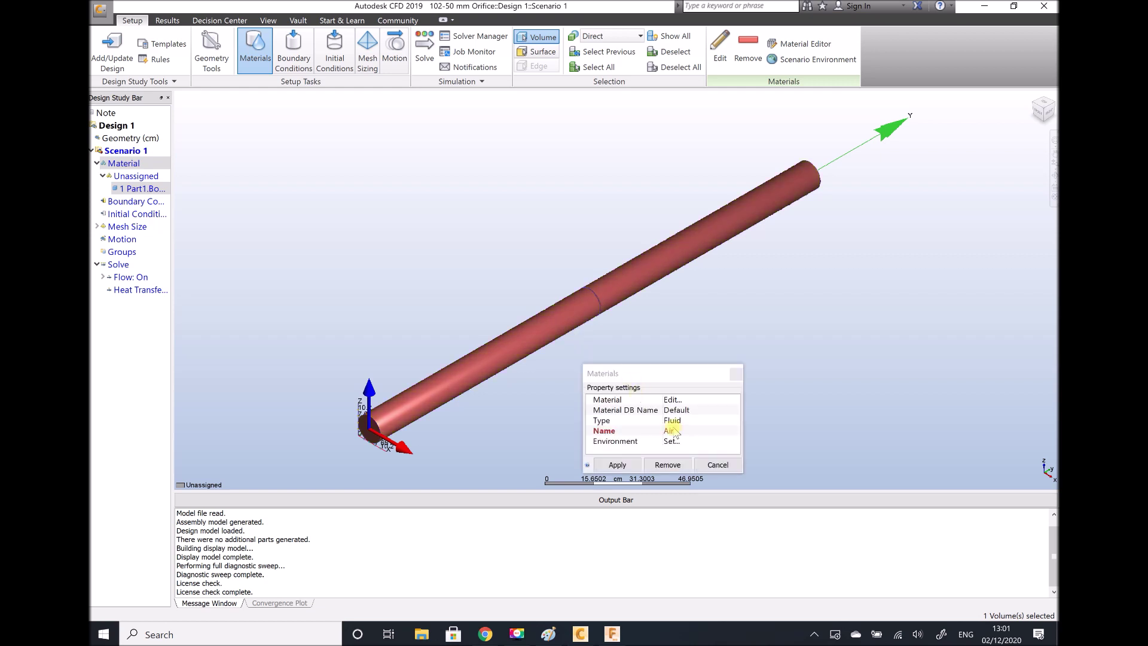
click(694, 431)
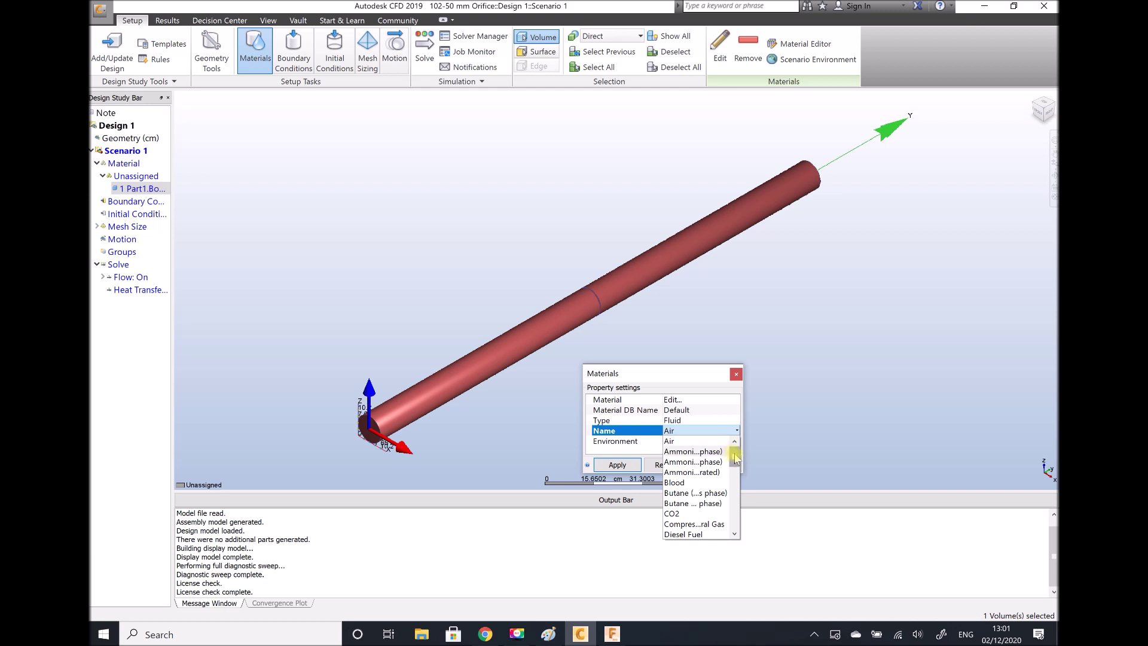
drag(736, 459, 735, 475)
drag(734, 489, 734, 518)
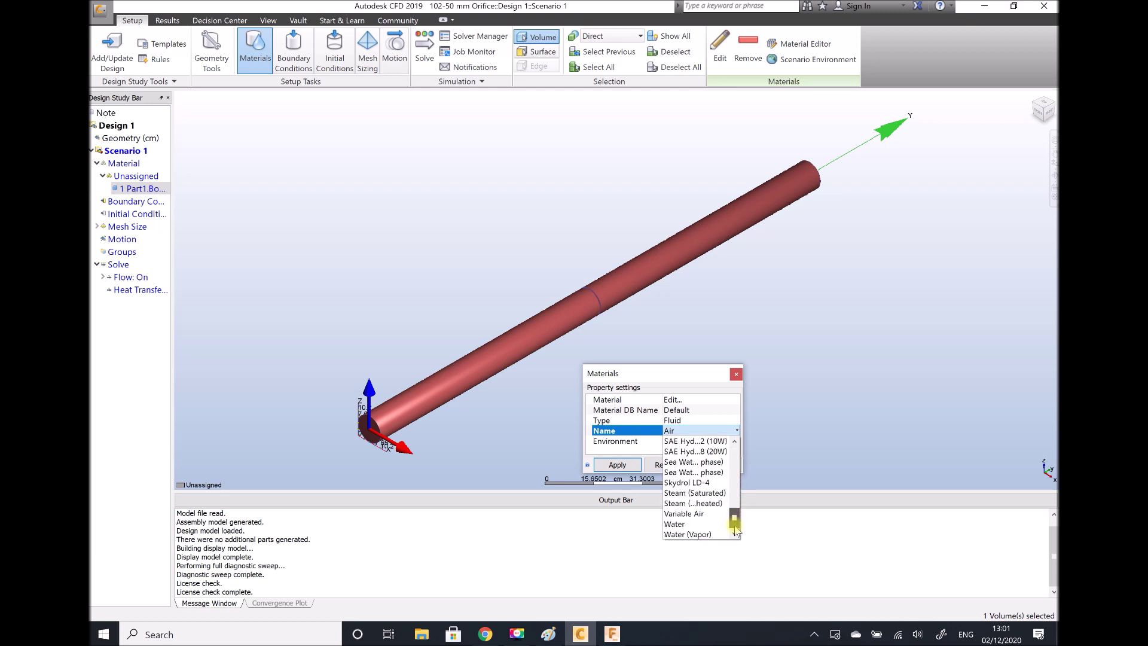
click(699, 525)
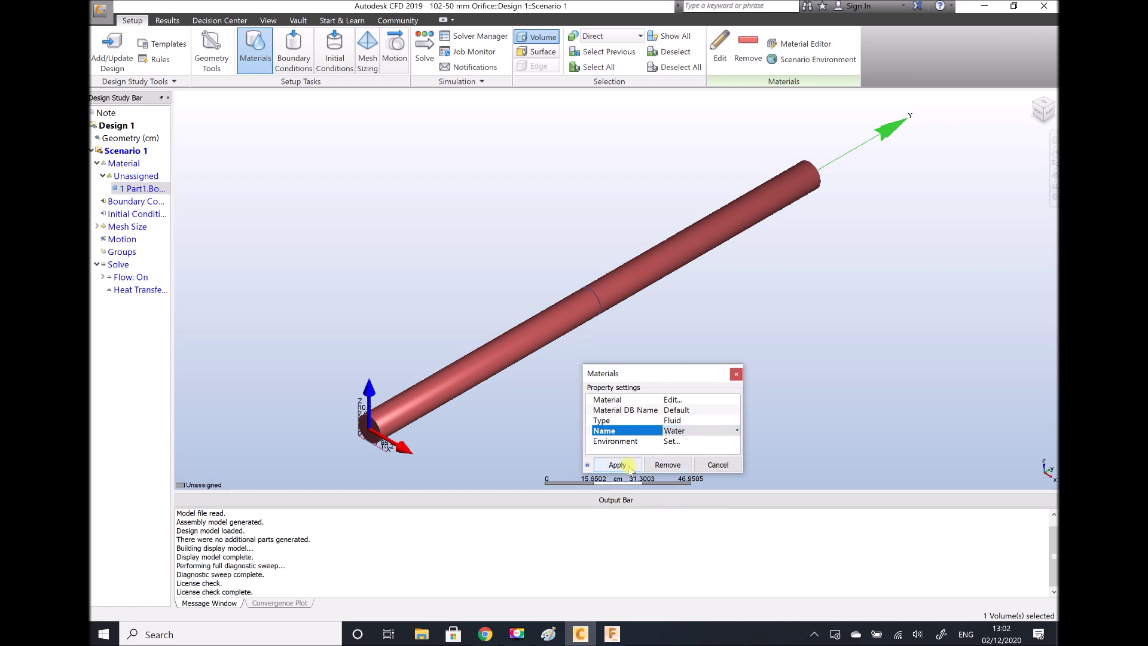
click(616, 465)
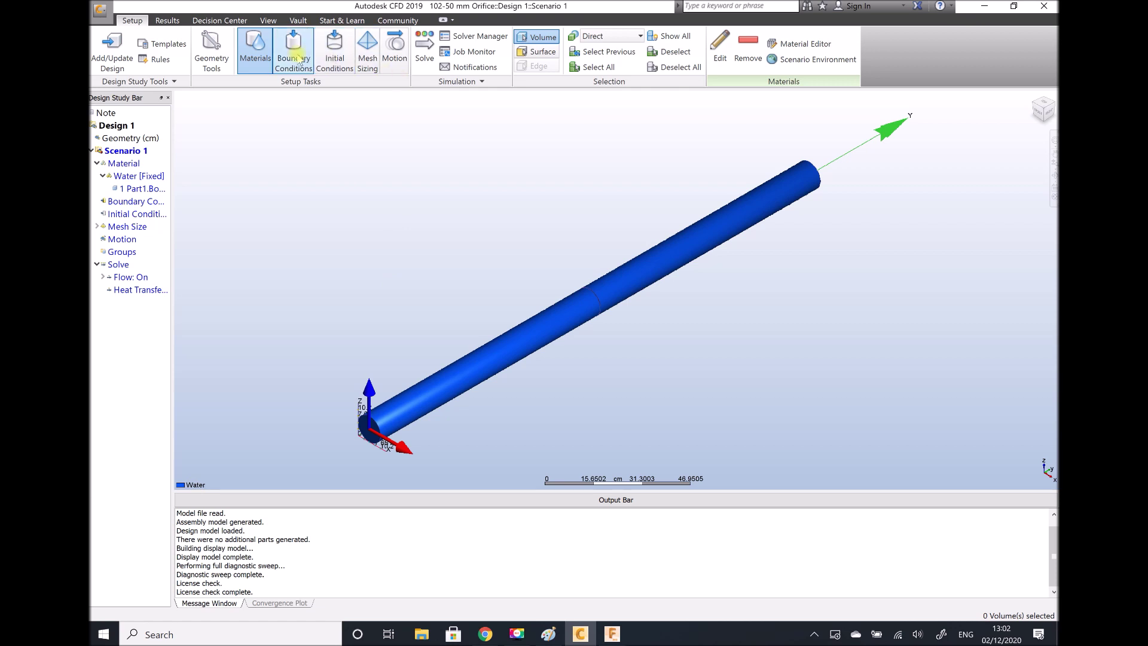
- Apply a steady-state normal velocity boundary condition of 0.9 m/s to the pipe's end face at the origin
click(288, 60)
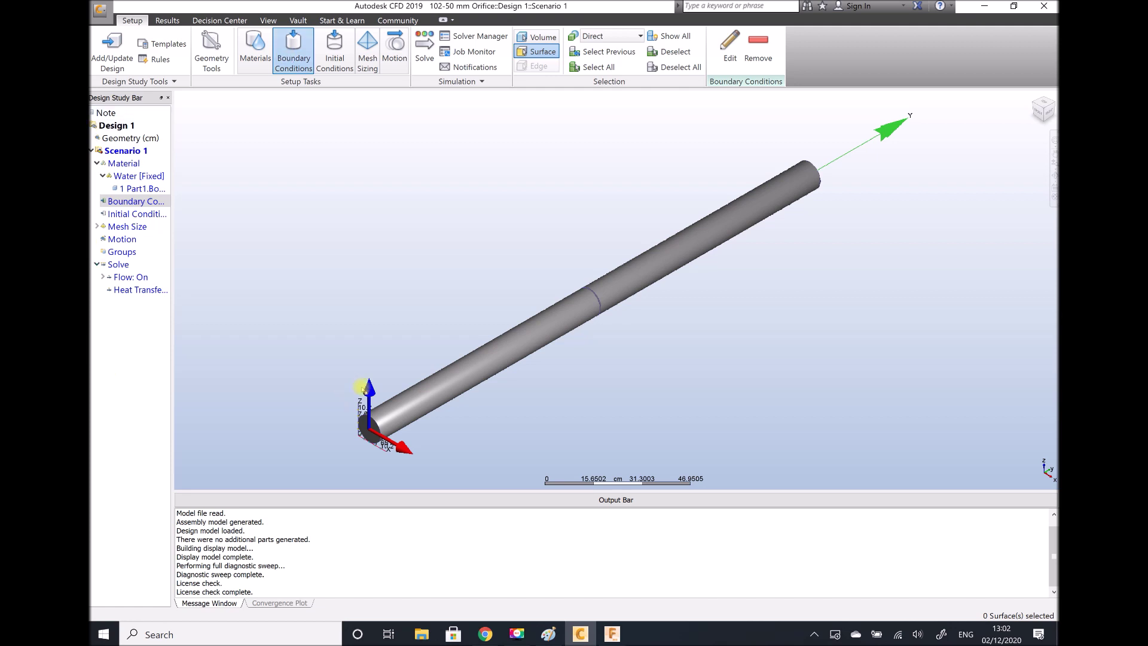
click(370, 431)
click(381, 427)
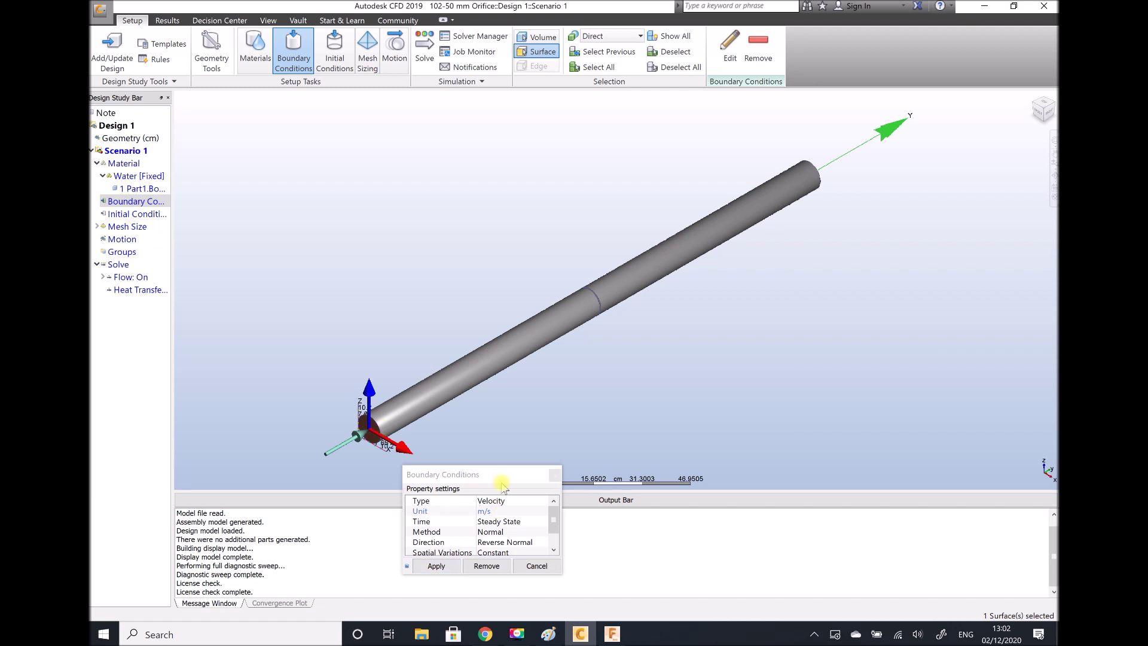
drag(514, 473, 547, 386)
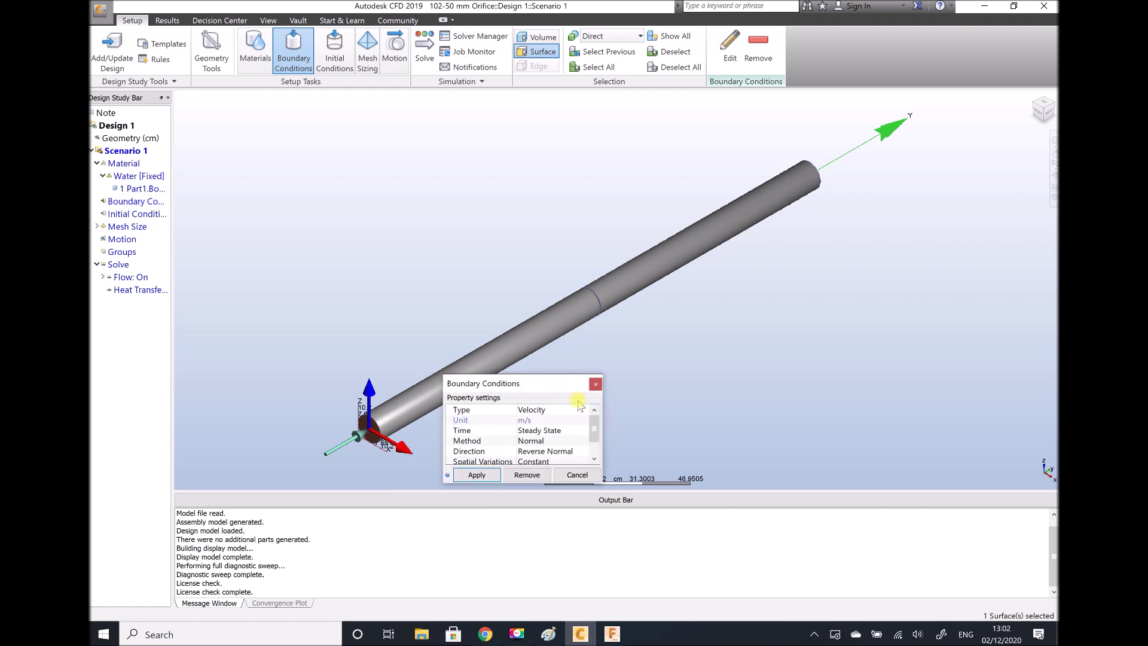
click(593, 459)
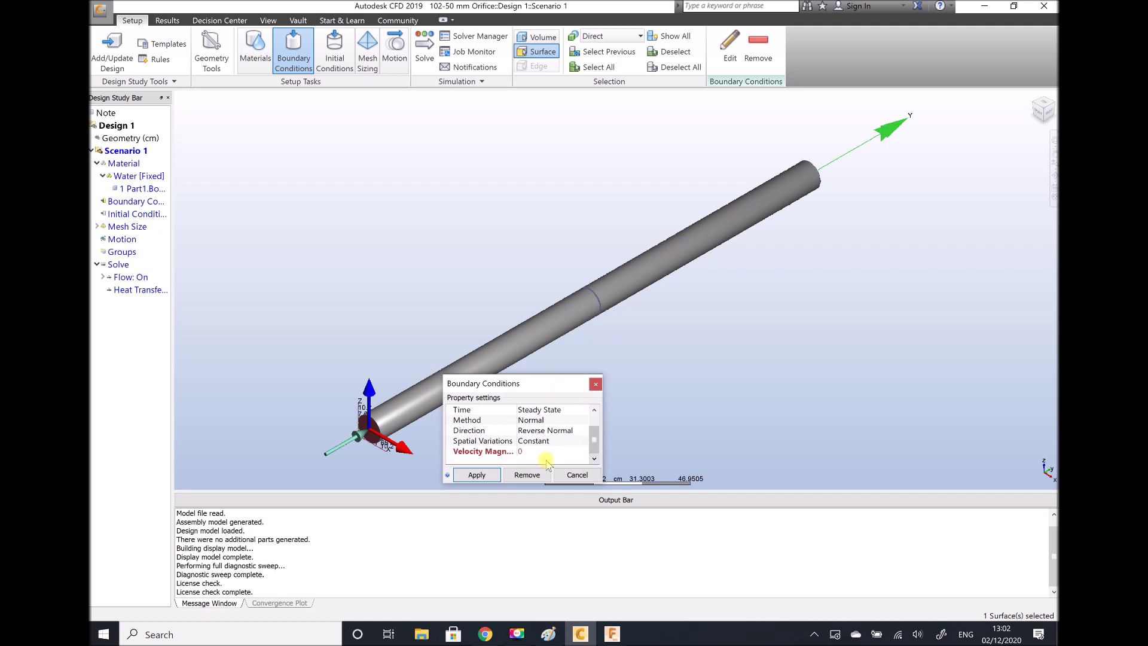
click(530, 453)
click(531, 453)
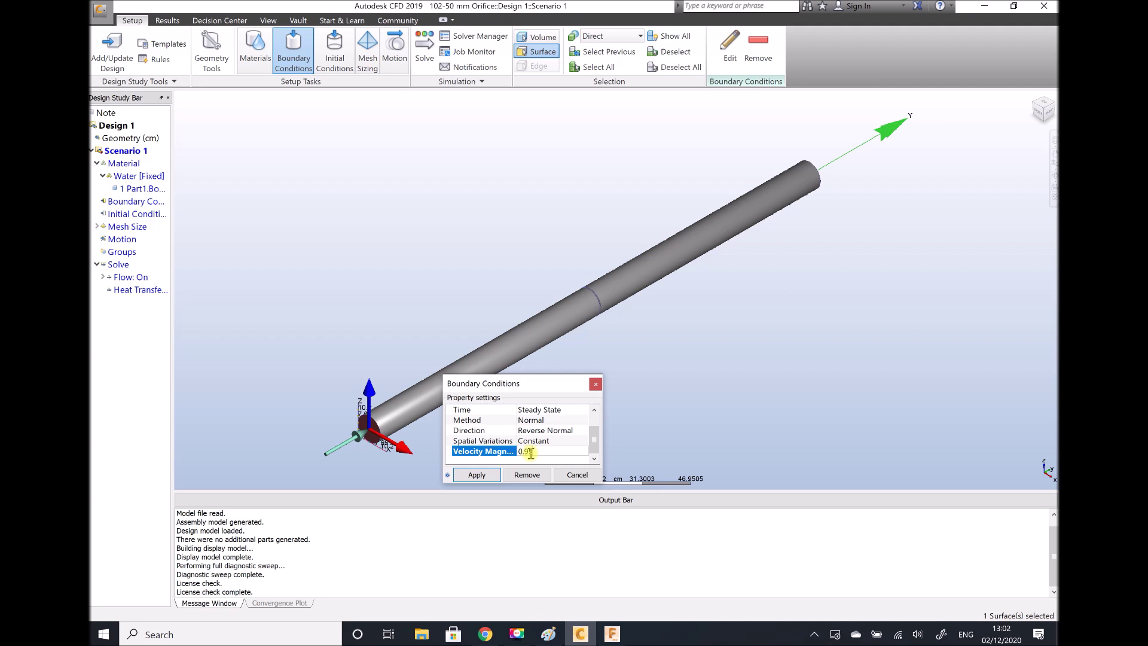
text(.9)
key(Return)
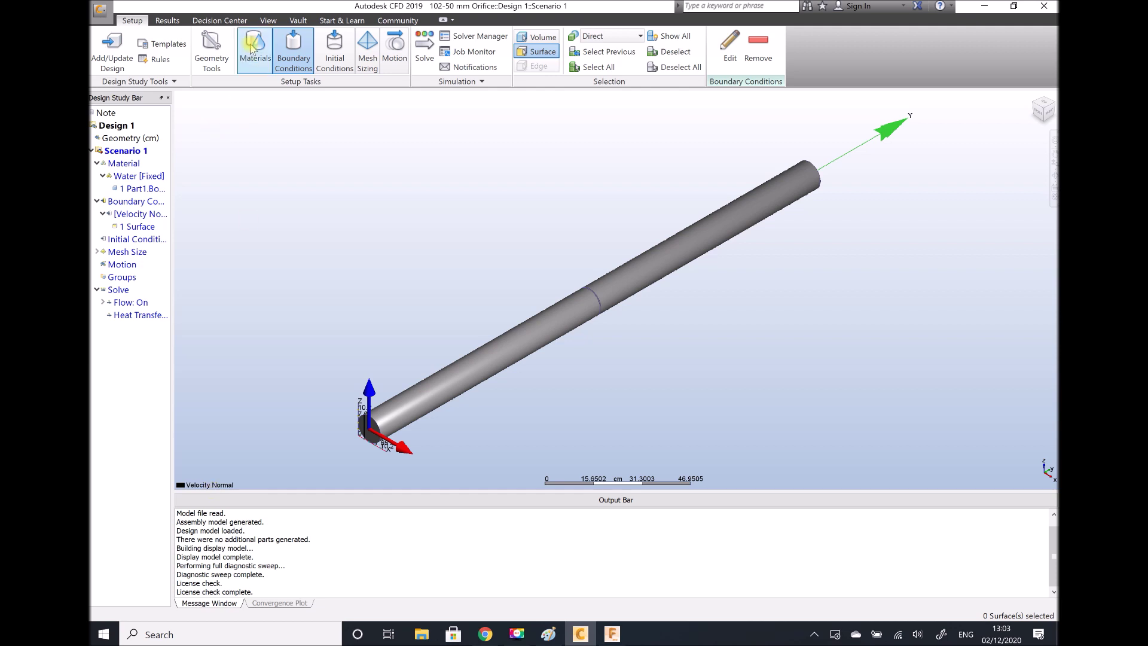
- Examine the velocity condition marker on the inlet face up close, and return to the home view
click(268, 20)
click(674, 36)
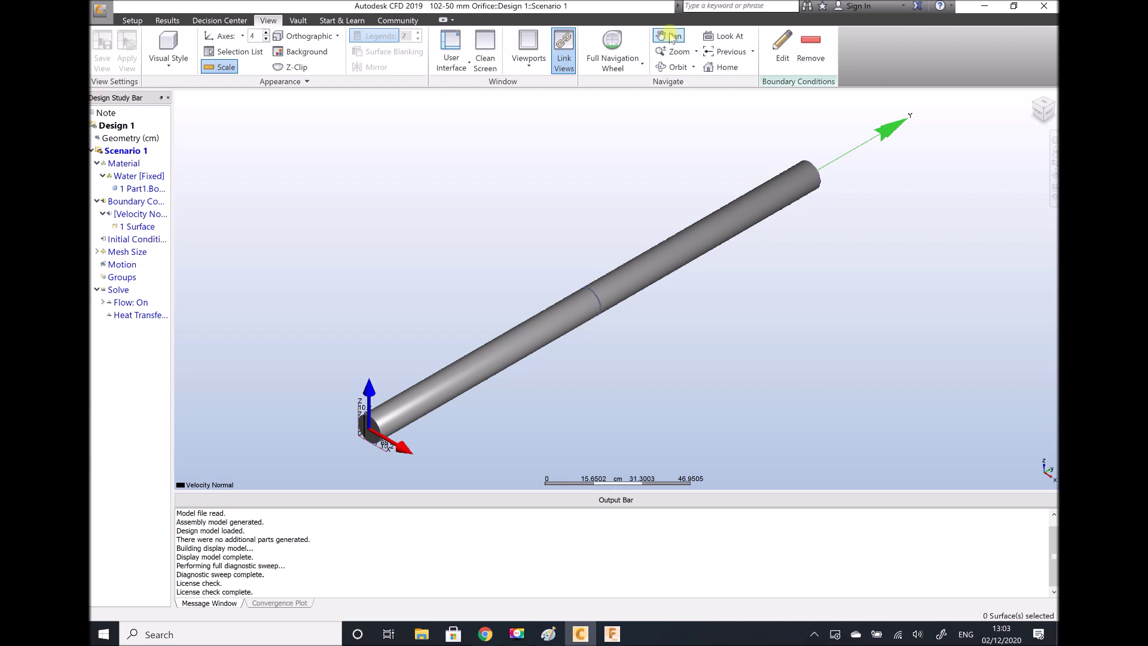
drag(537, 270, 646, 174)
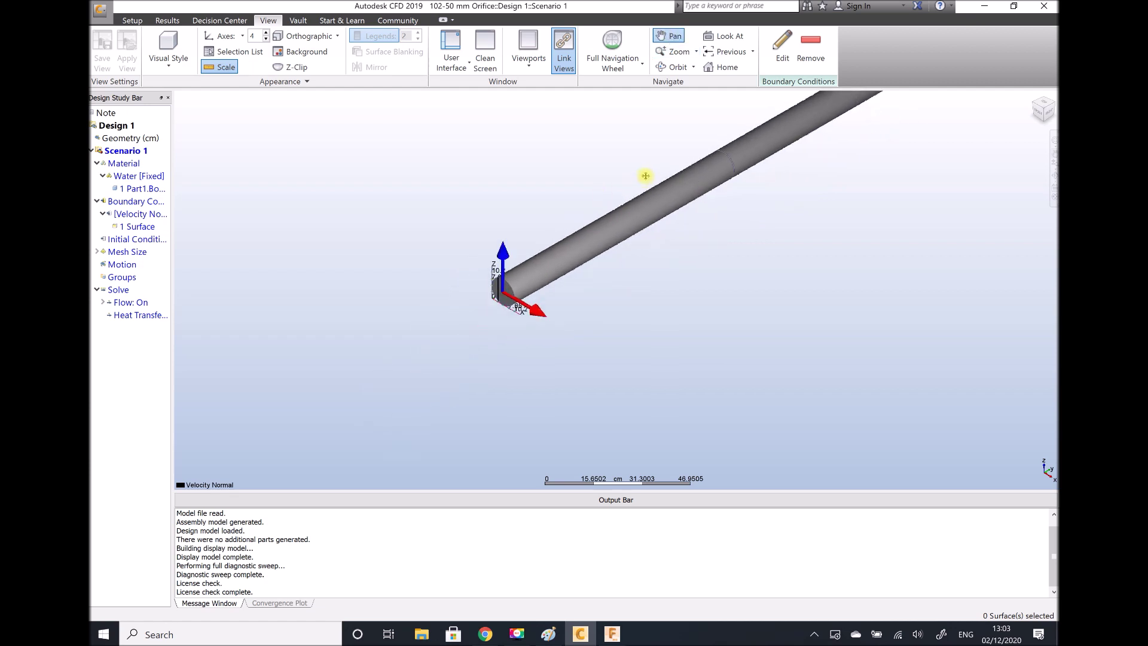
click(676, 51)
drag(528, 234, 531, 214)
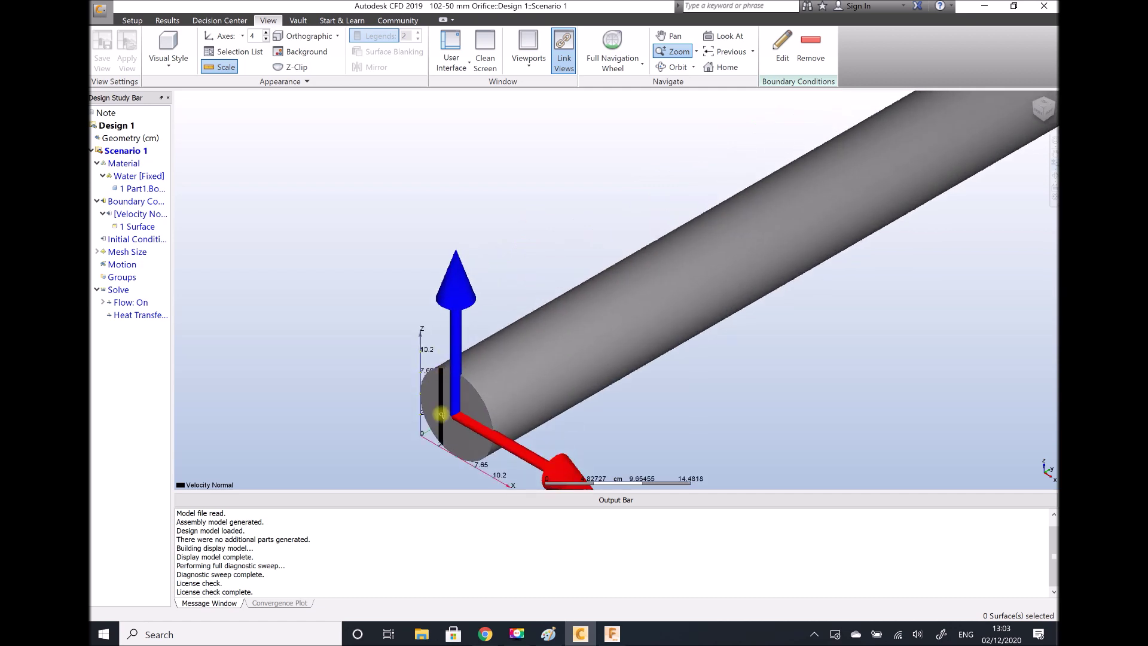
key(Escape)
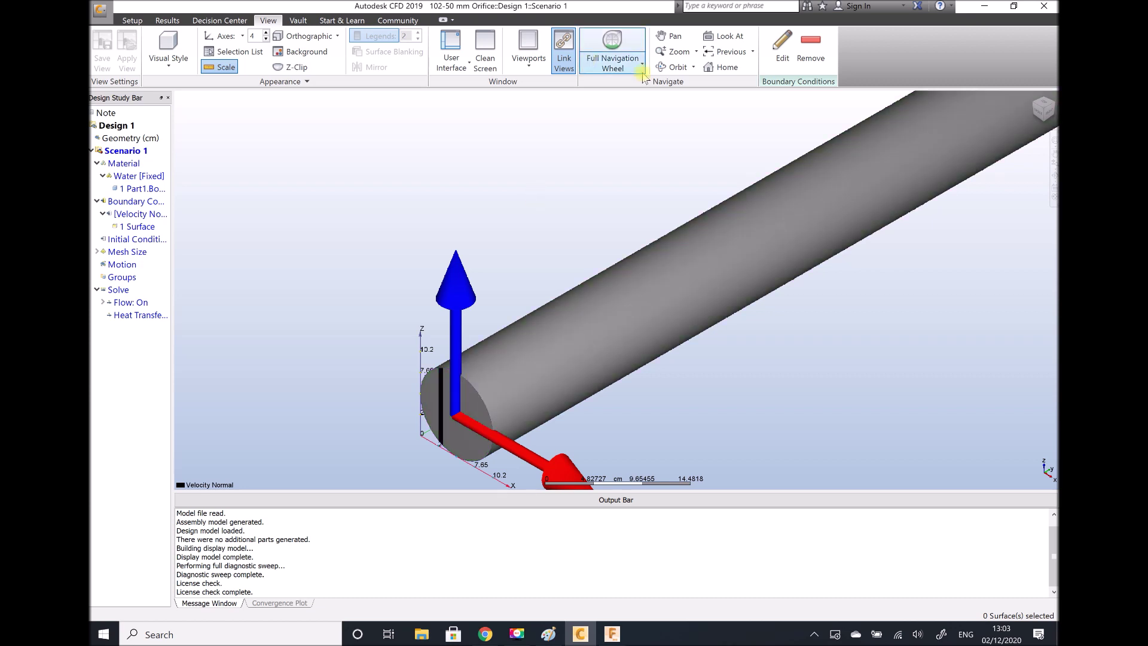
click(717, 68)
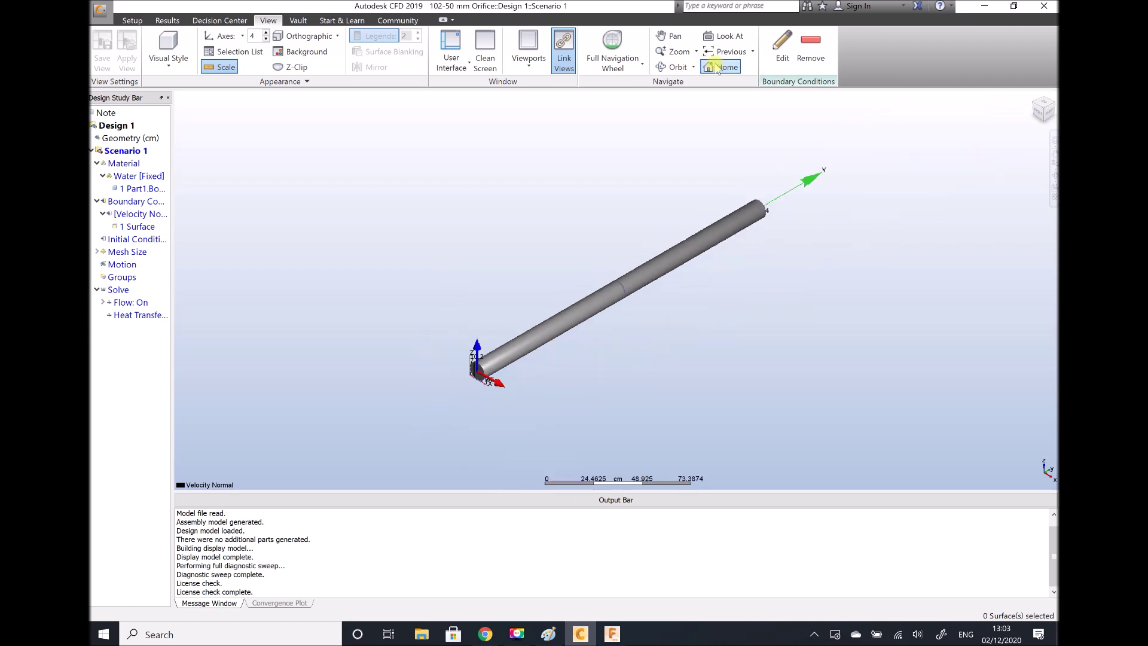
- Apply a steady-state static gage pressure boundary condition of 100000 Pa to the pipe's far end face
click(678, 68)
drag(666, 216, 513, 337)
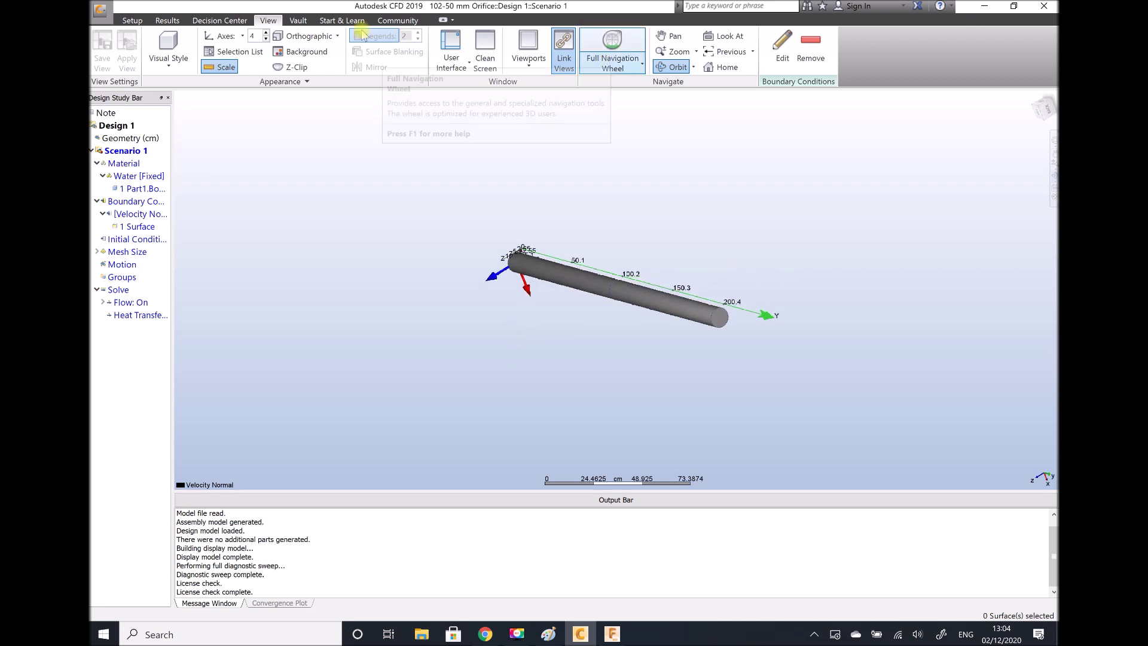
click(131, 22)
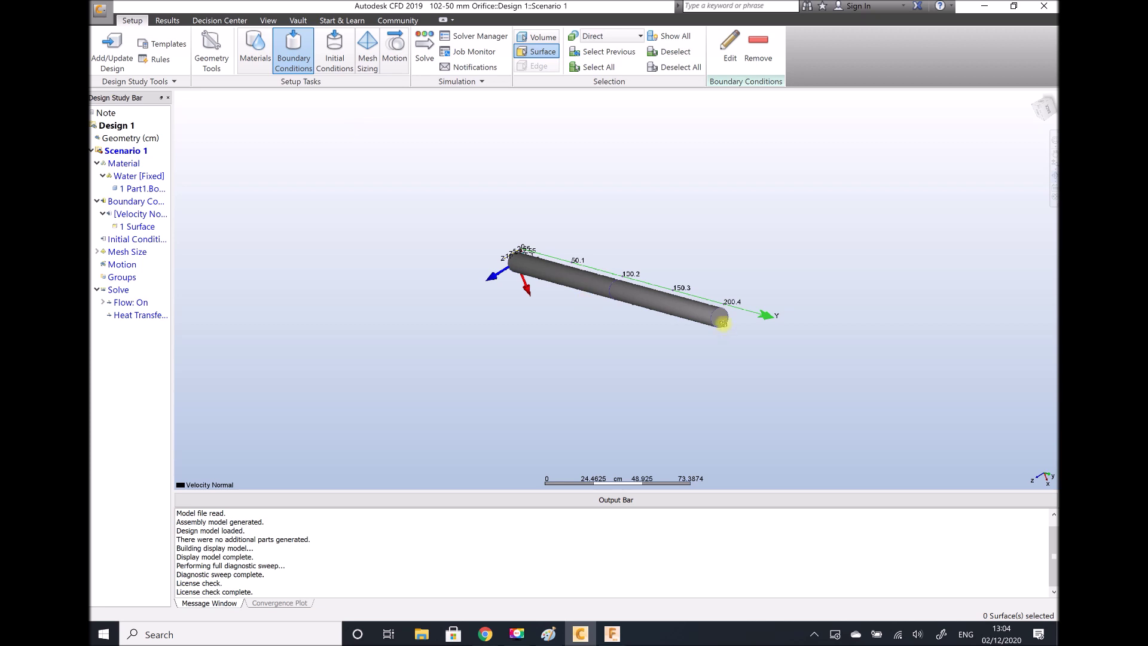
click(721, 321)
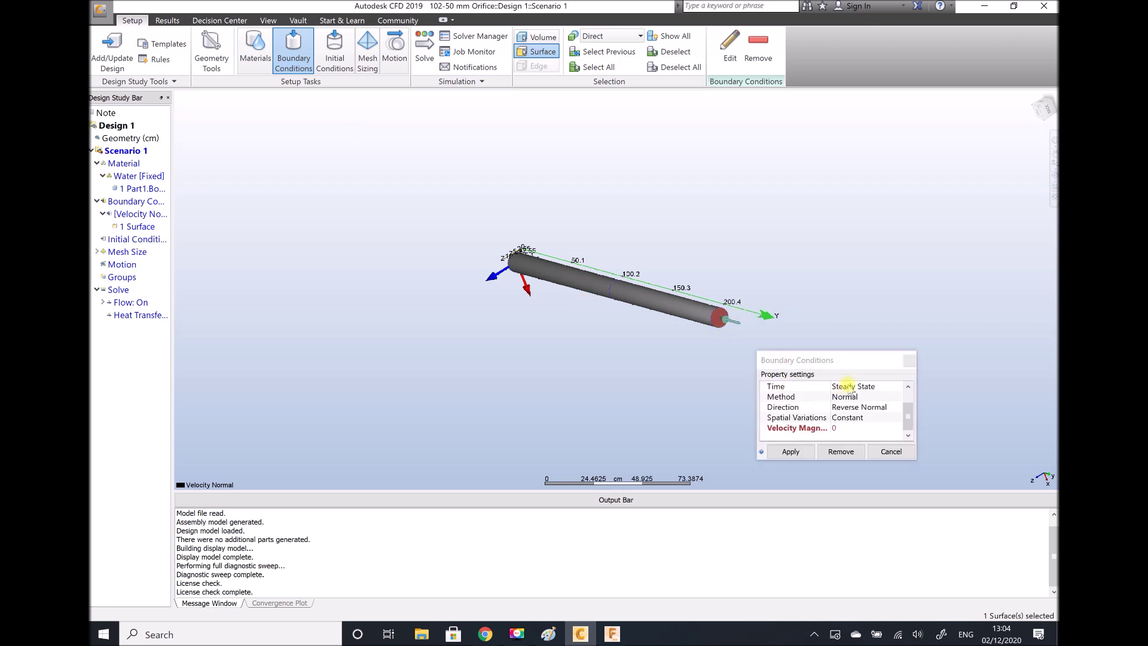
click(908, 397)
click(869, 387)
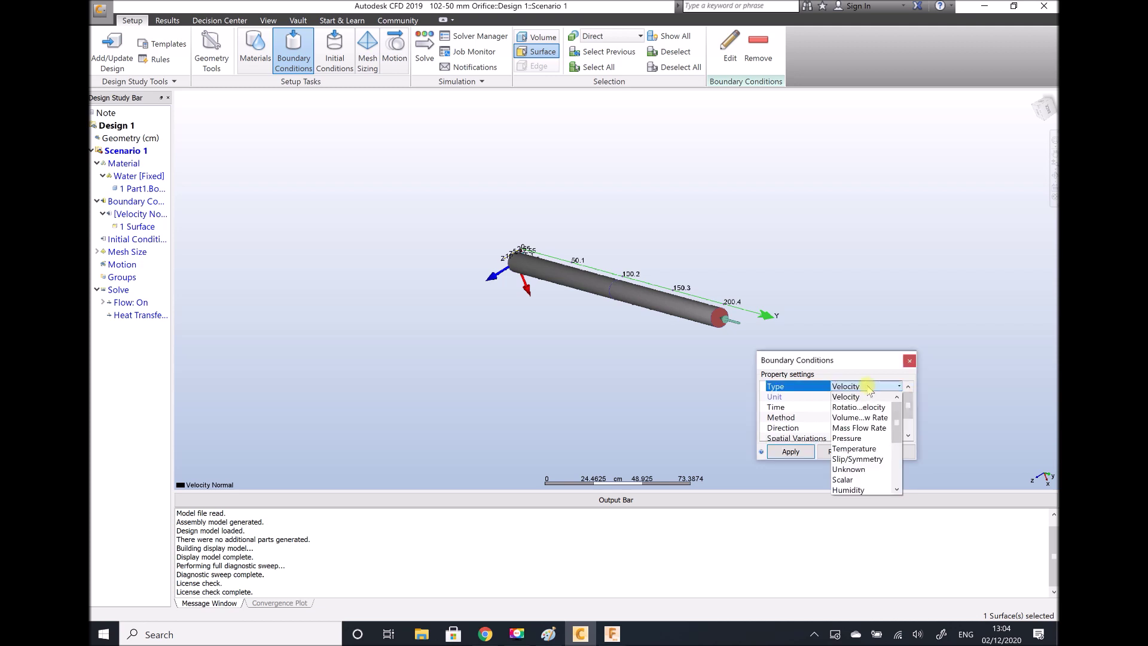
click(864, 439)
click(908, 436)
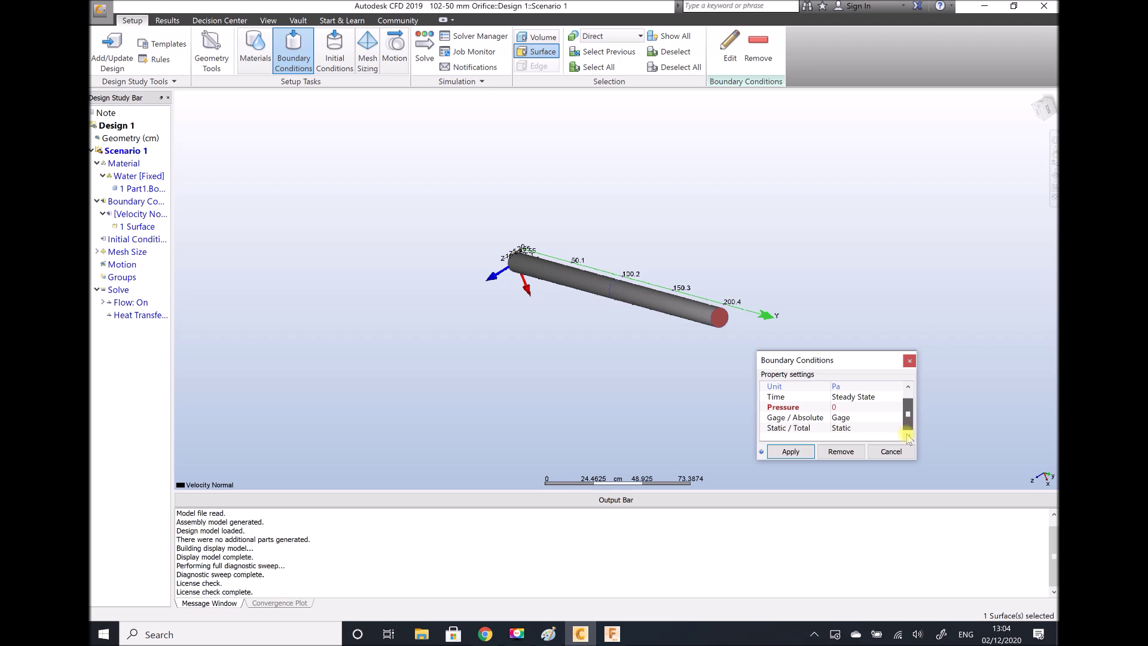
click(837, 407)
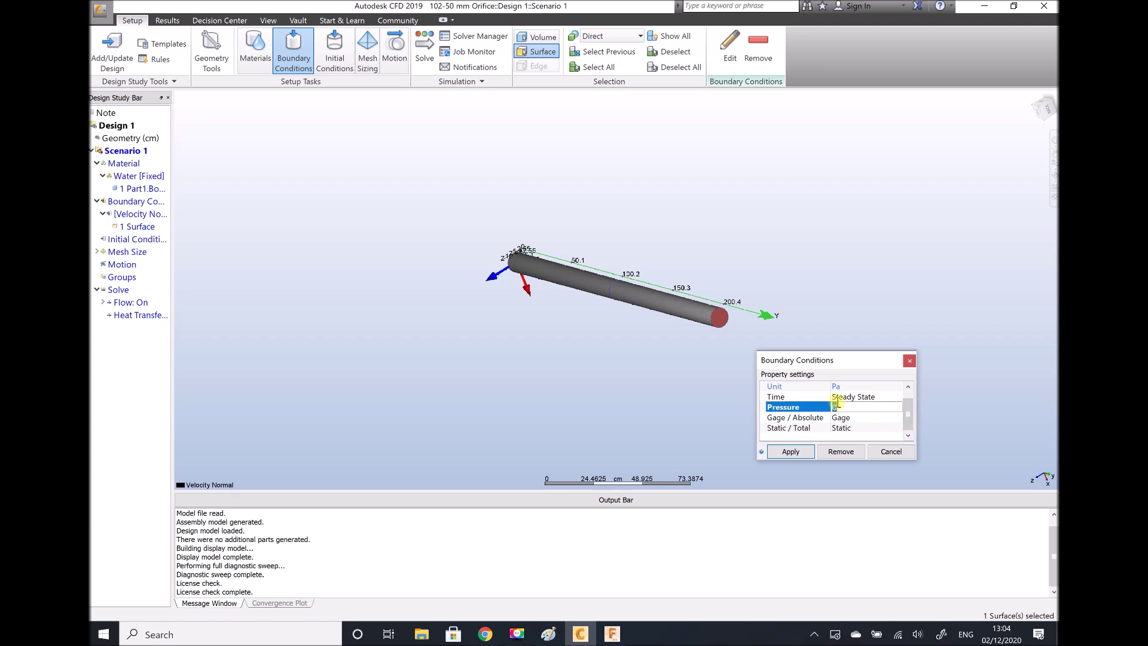
text(100000)
click(844, 406)
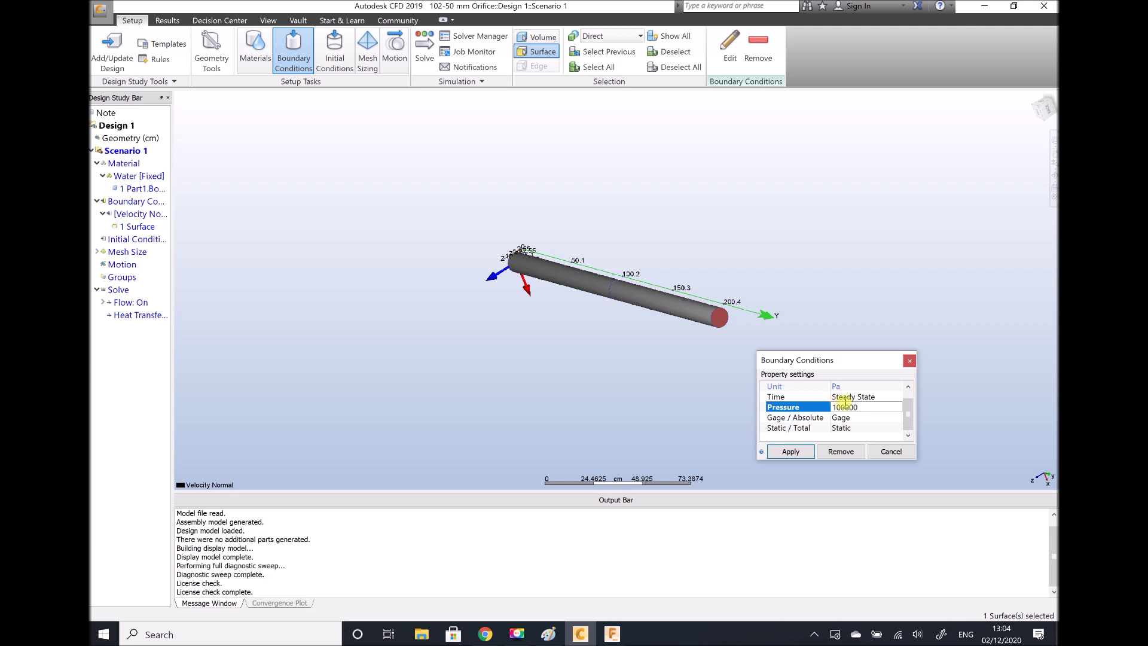
click(791, 453)
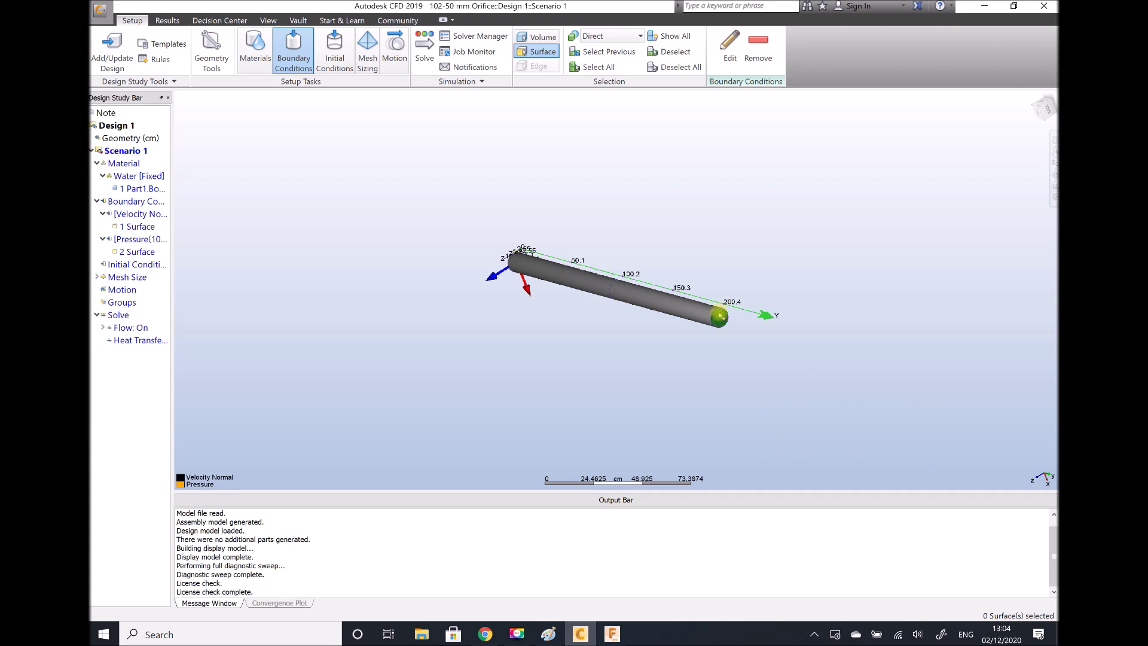
- Examine the pressure condition marker on the outlet face up close, and return to the home view
click(265, 20)
scroll(738, 309, up, 5)
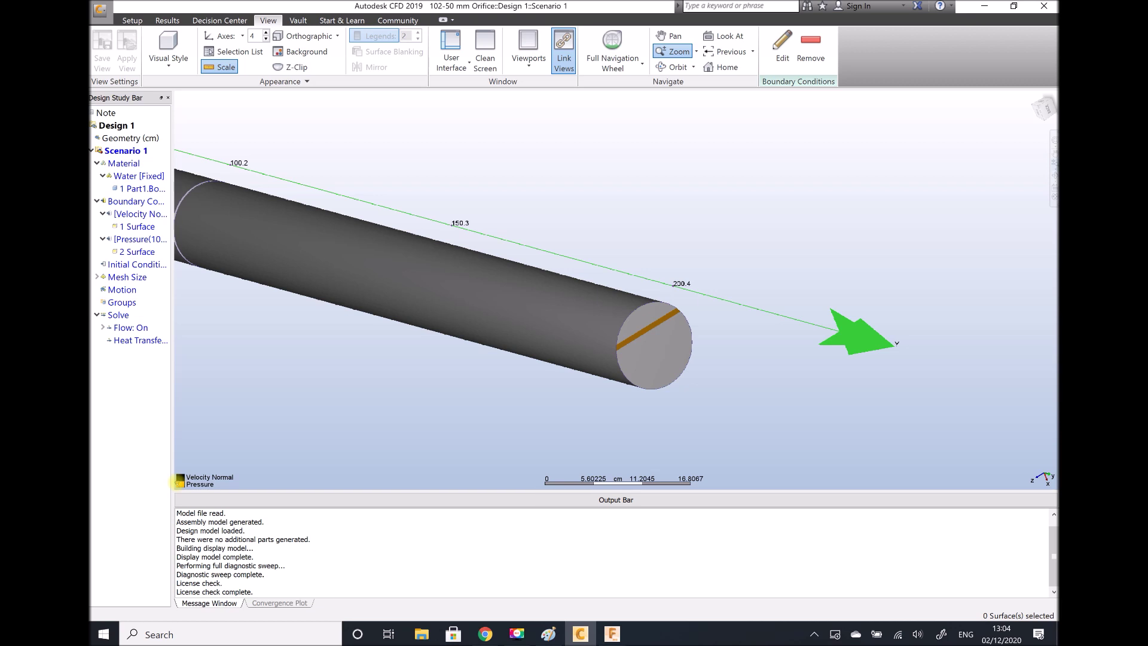
click(725, 67)
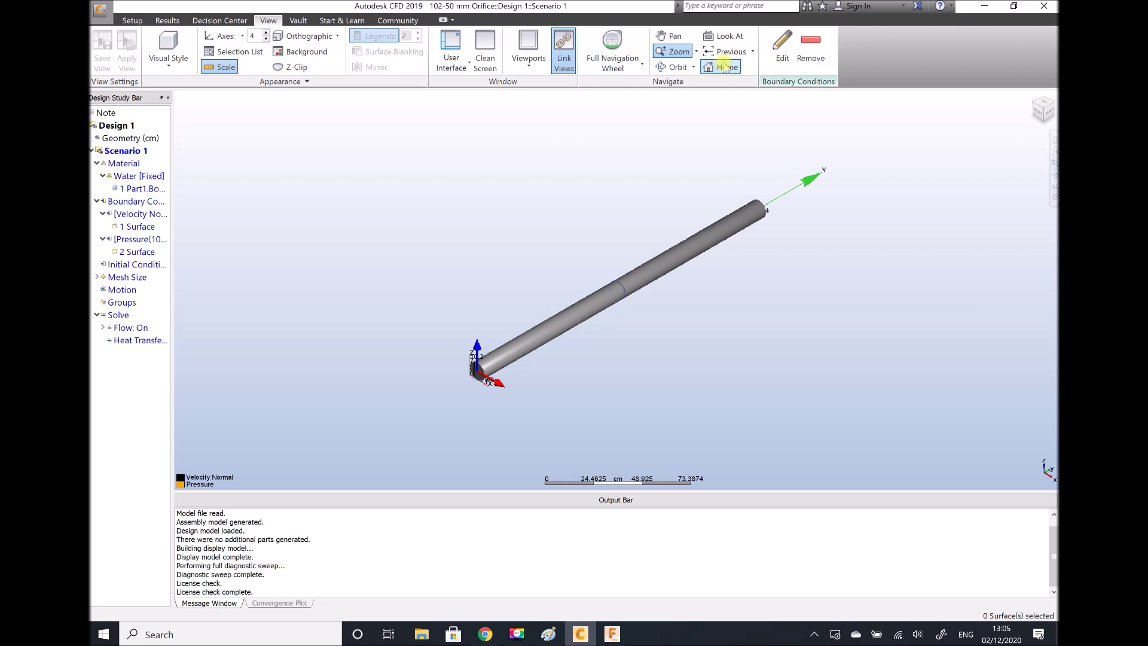
- Generate automatic mesh sizes for the pipe's fluid volume
click(133, 22)
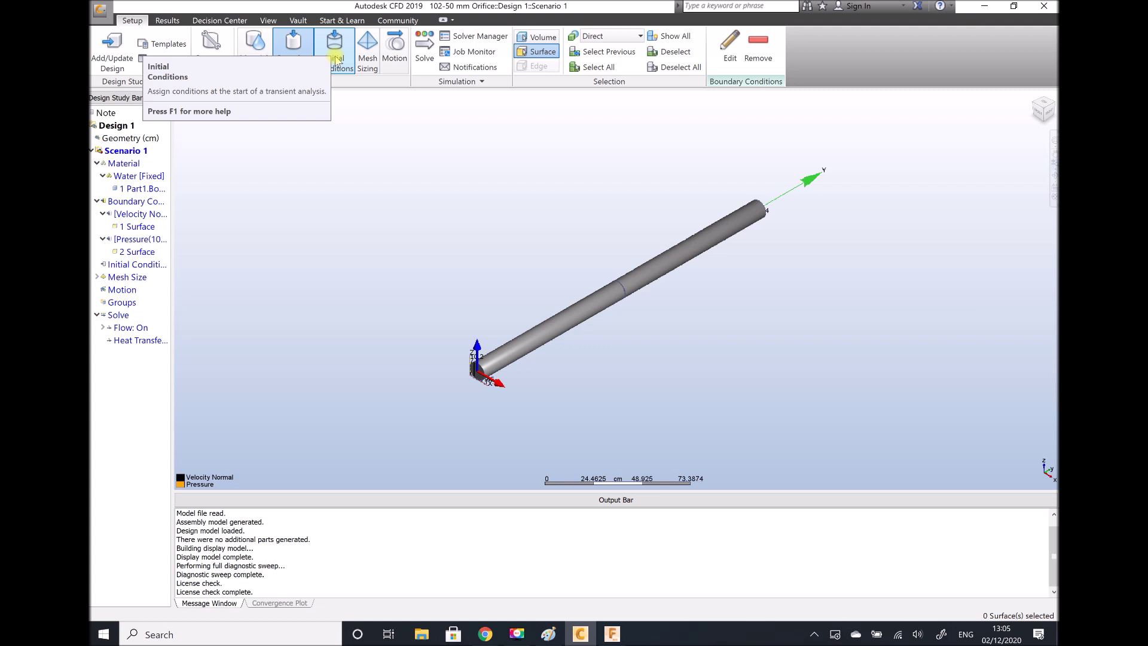
click(367, 55)
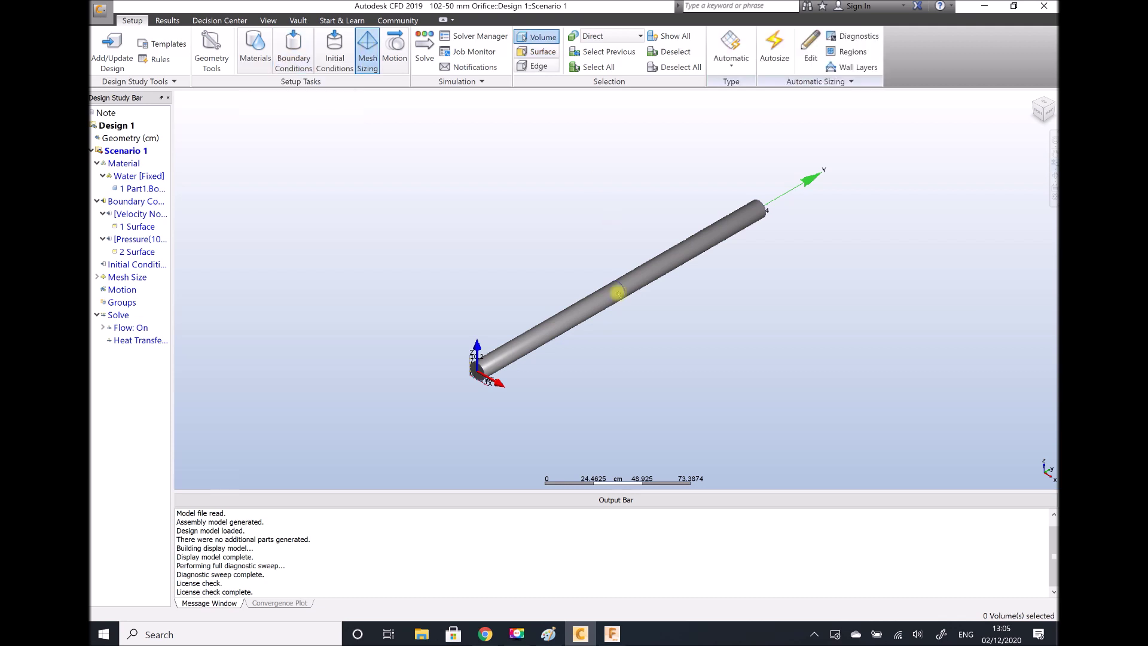
click(597, 308)
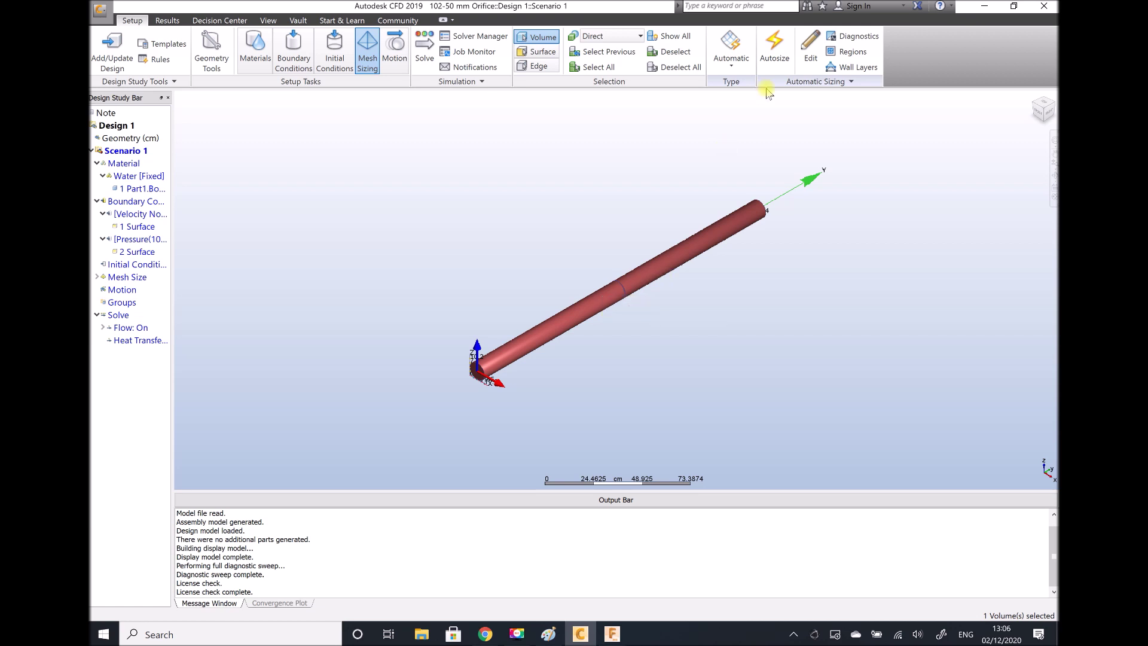
click(776, 47)
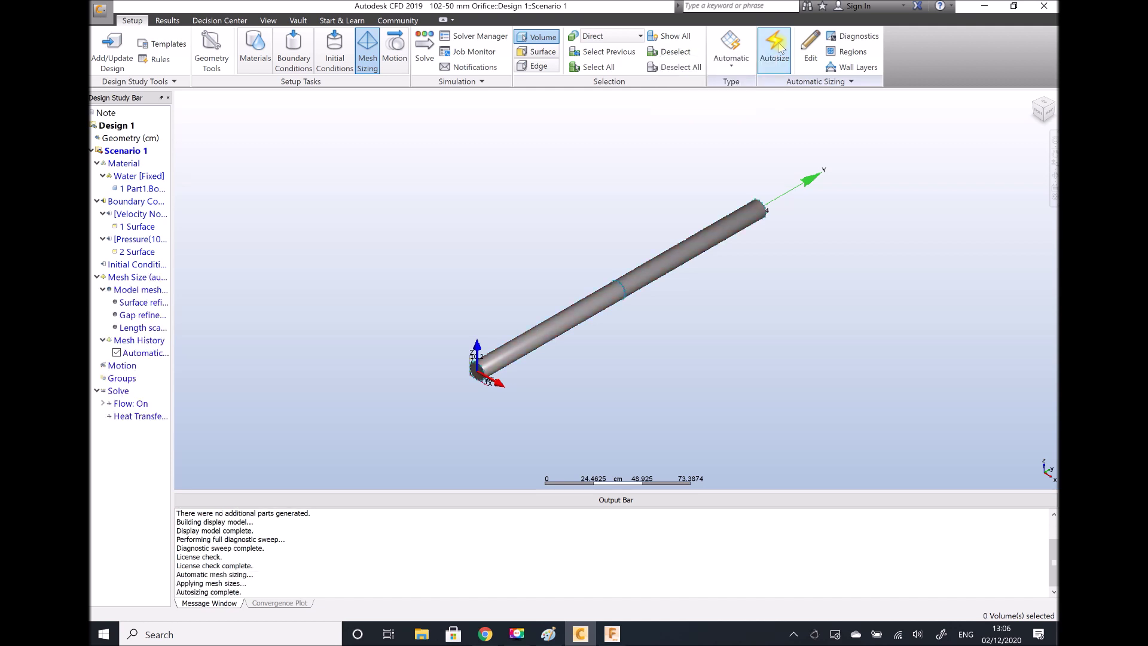
- Examine the mesh points around the orifice up close and check the pipe volume's mesh size settings without changing them
click(267, 20)
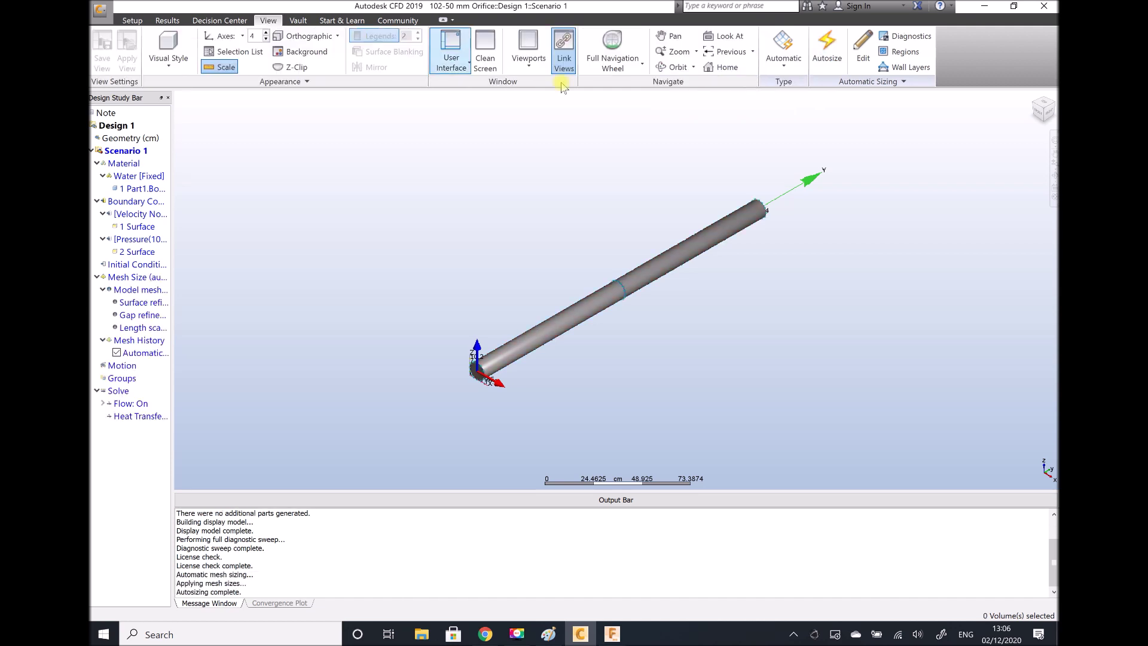
click(679, 53)
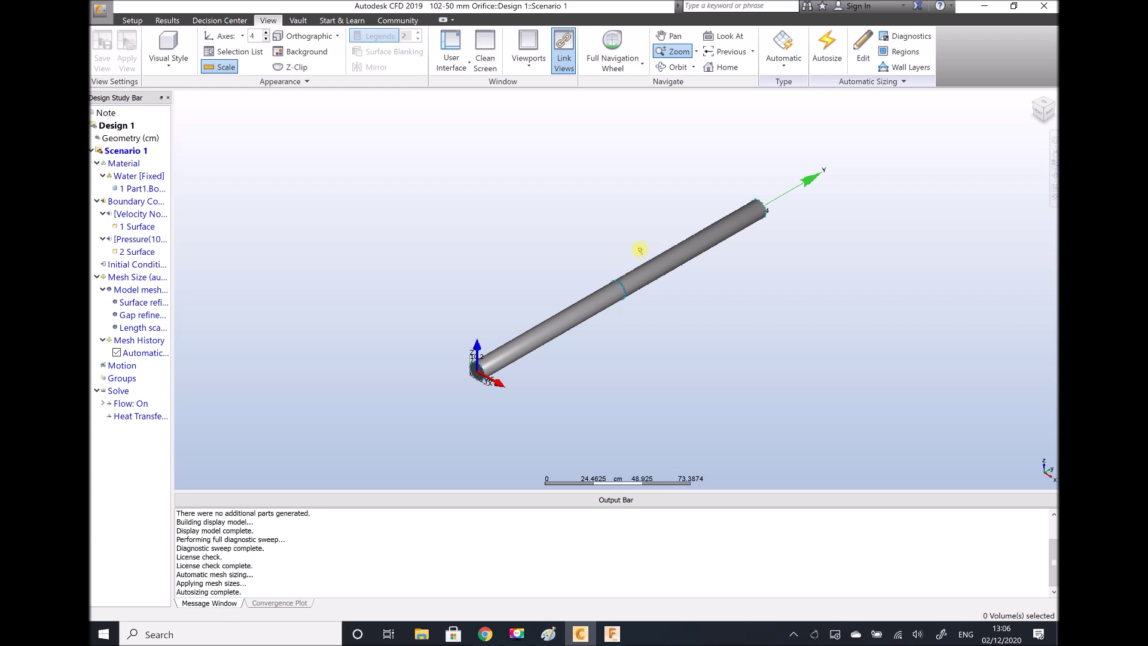
drag(640, 249, 641, 229)
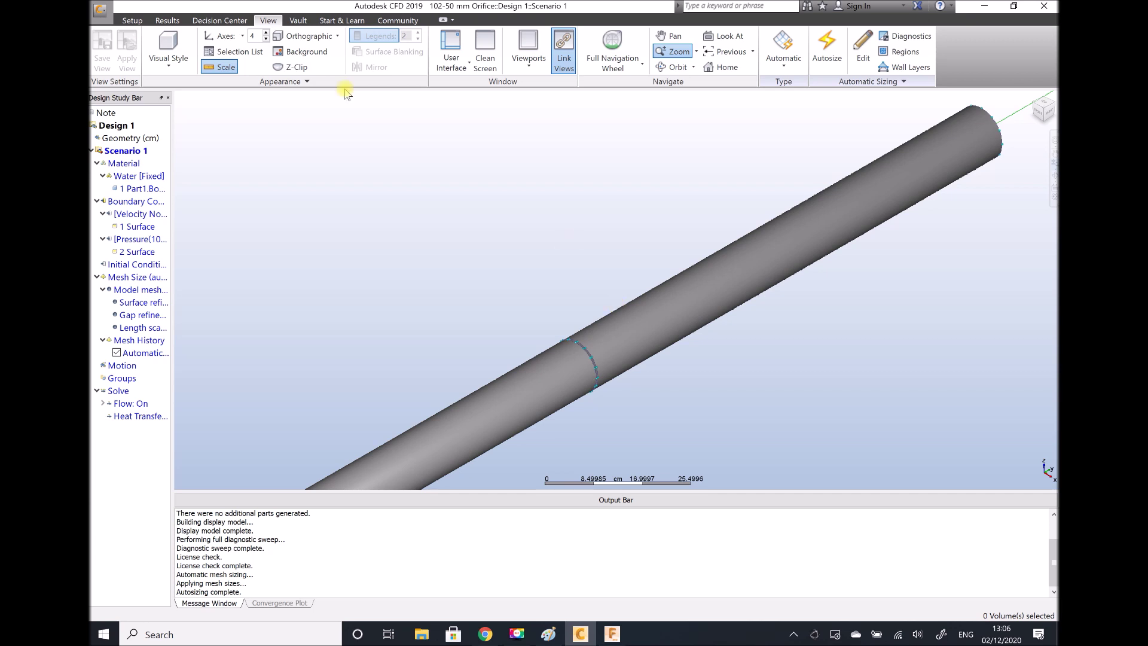
click(128, 22)
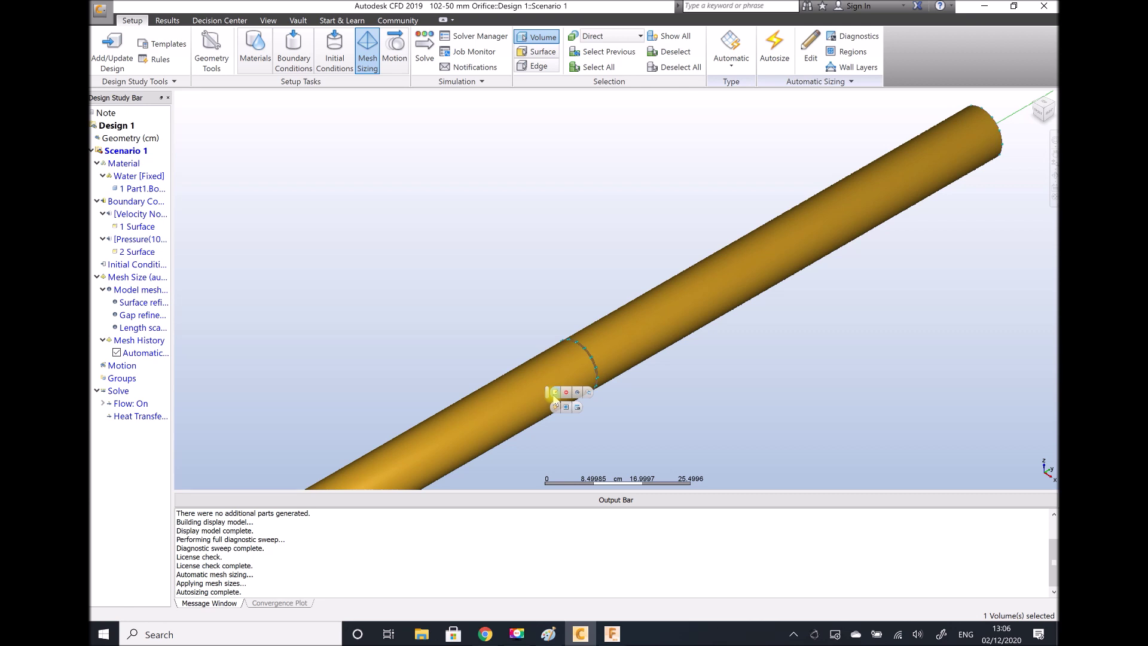
click(555, 393)
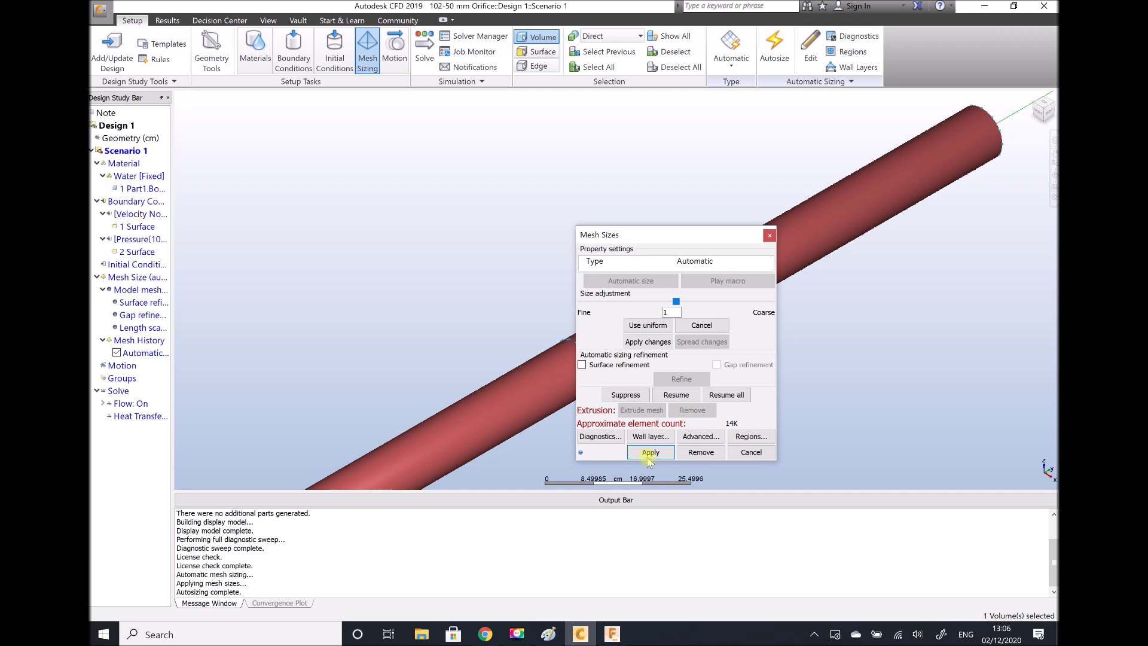
click(743, 456)
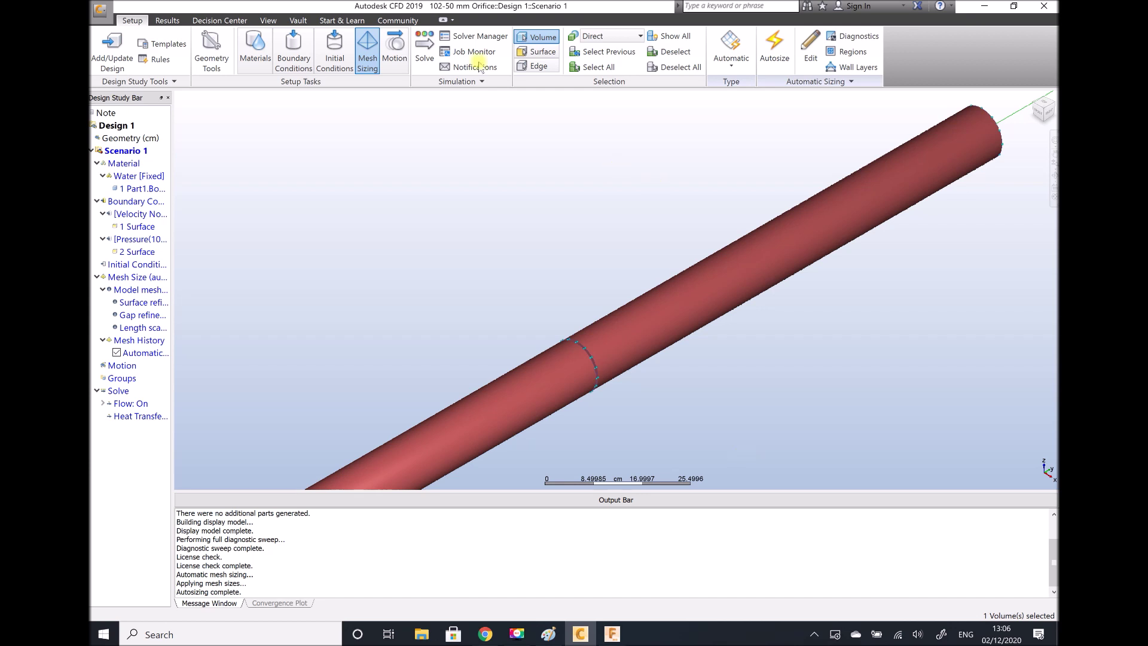
- Solve the scenario in steady state from iteration 0 with 100 iterations to run
click(420, 52)
click(545, 309)
click(622, 327)
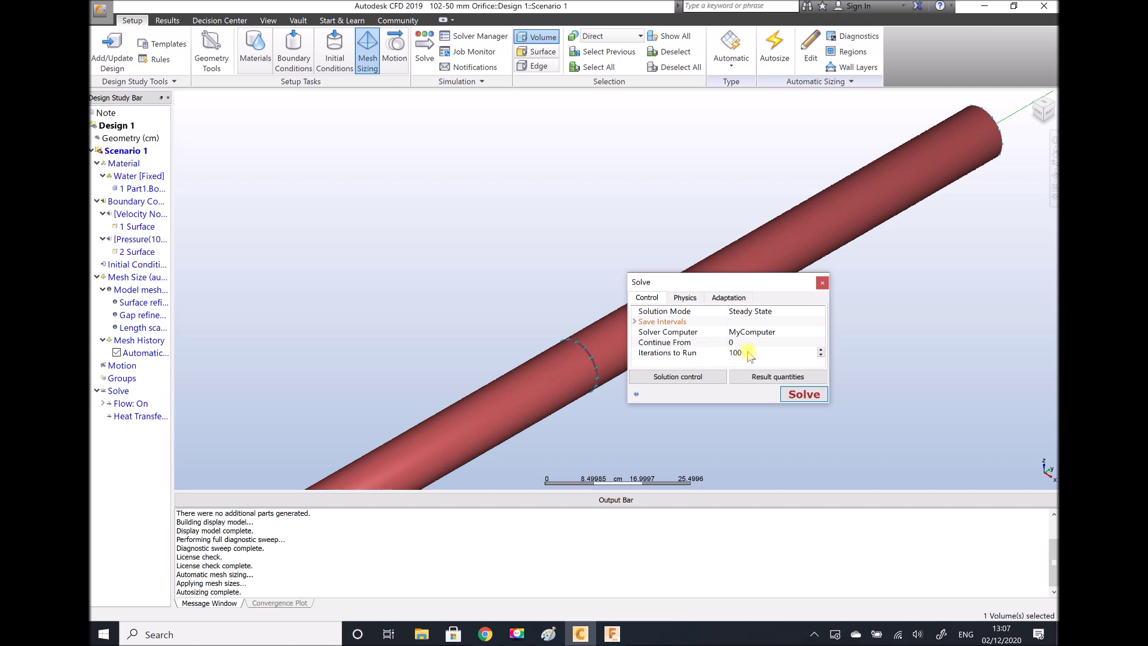
click(801, 395)
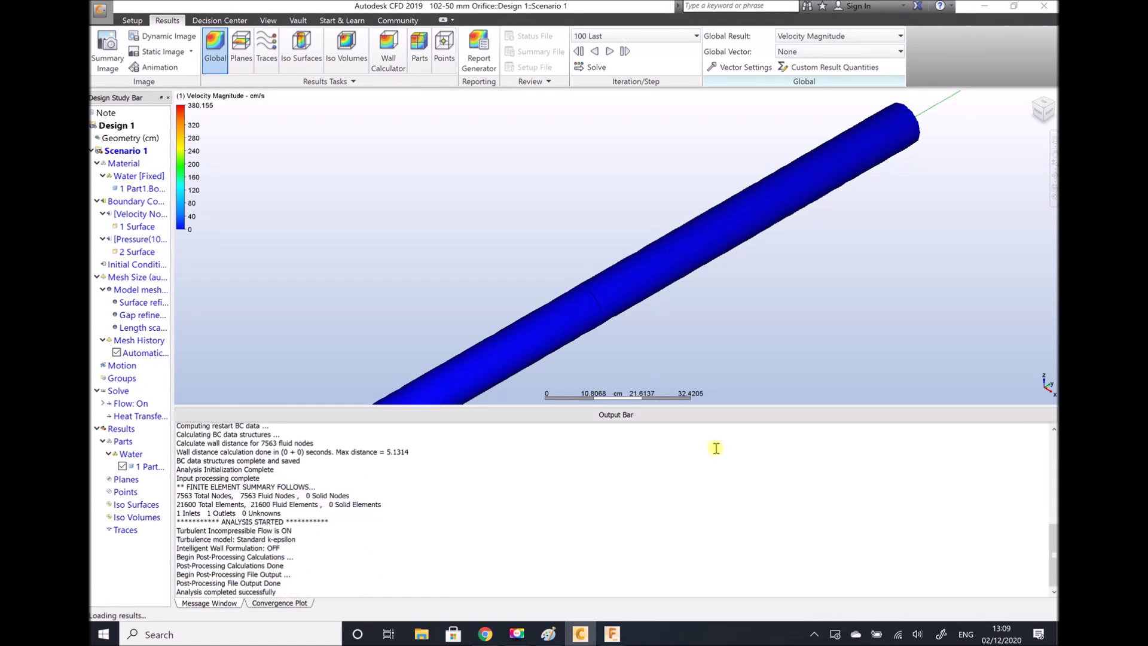
- Minimize the output bar, return to the home view and set the velocity magnitude legend's units to m/s
click(614, 418)
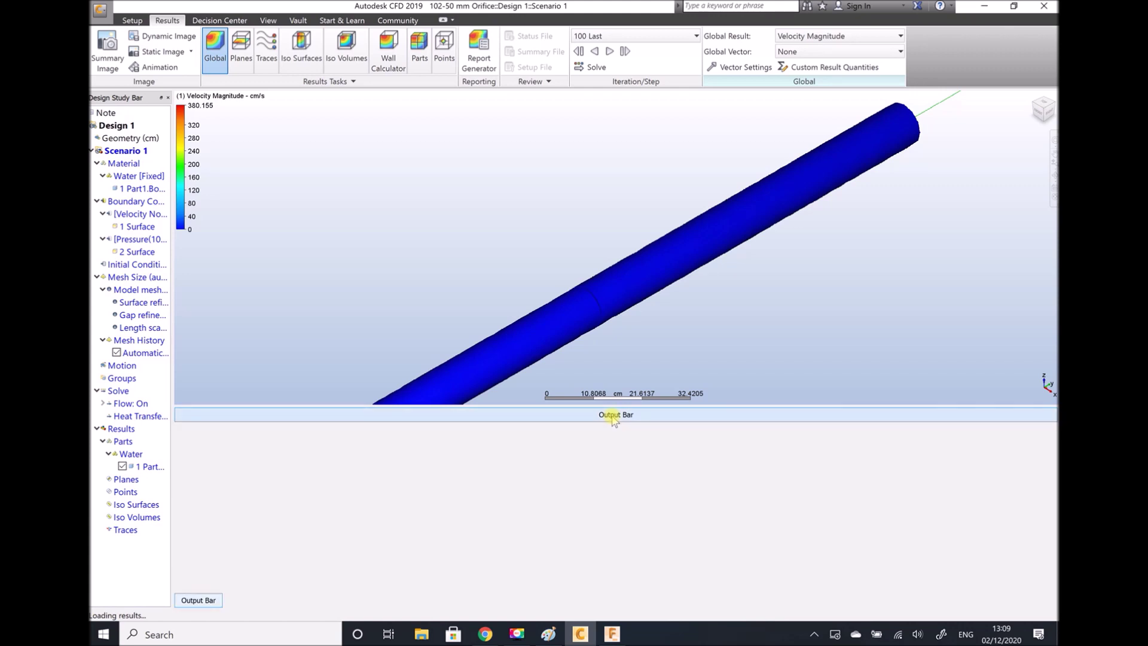
scroll(607, 59, down, 2)
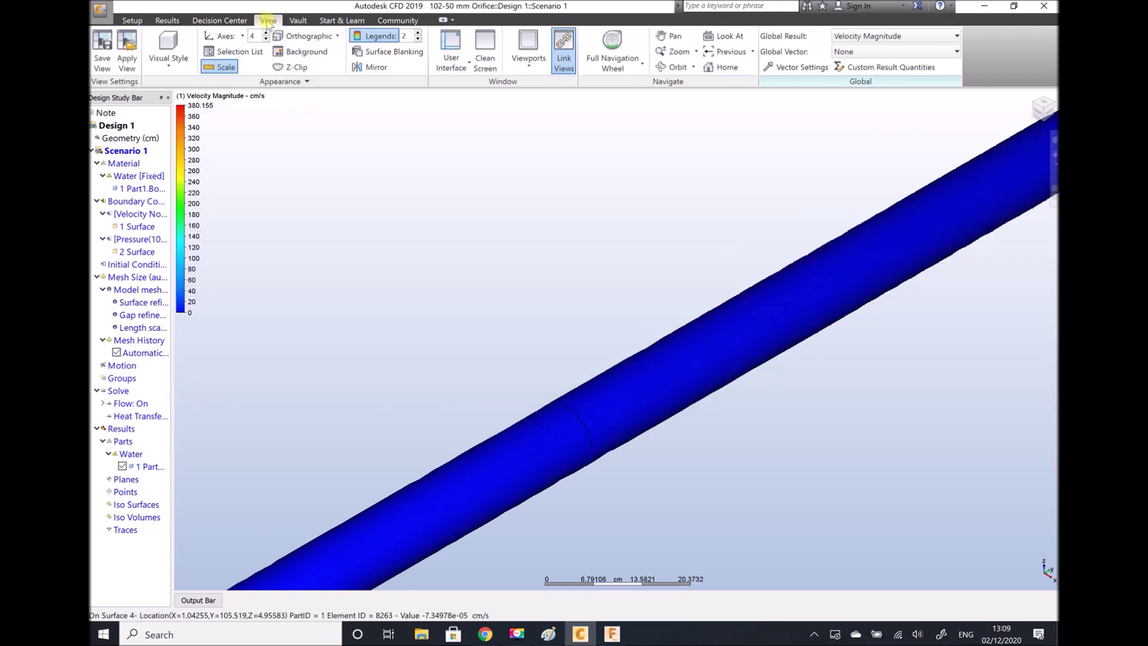
click(713, 69)
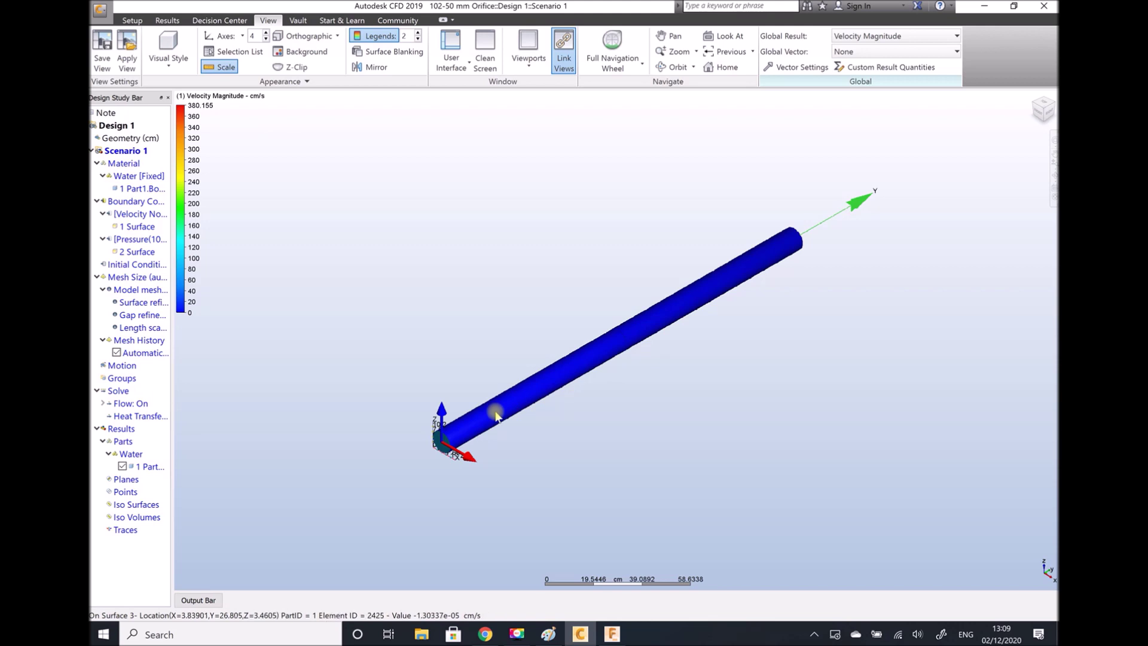
right_click(184, 188)
mouse_move(211, 190)
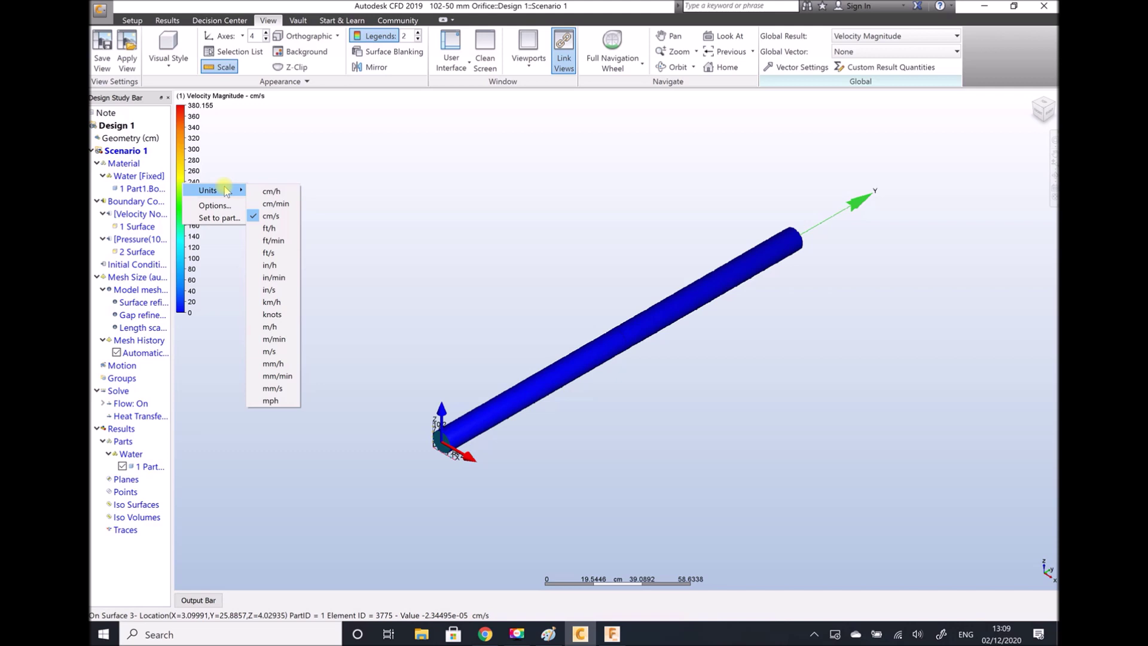
click(272, 351)
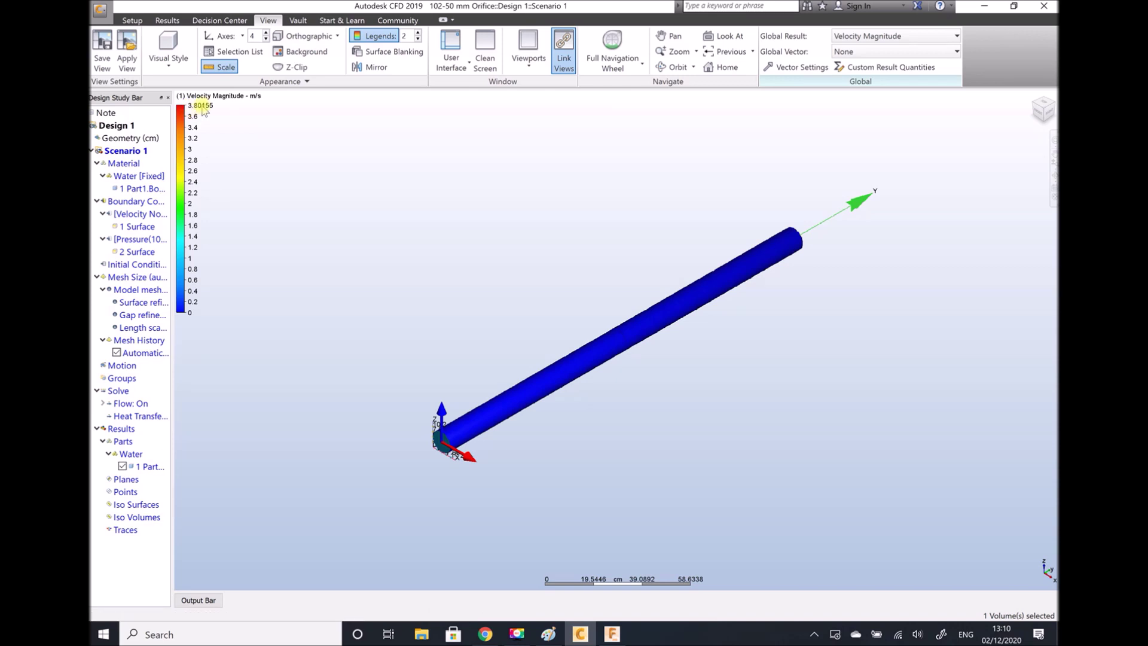
- Add a lengthwise result plane showing velocity magnitude through the pipe and examine the flow around the orifice up close
click(168, 21)
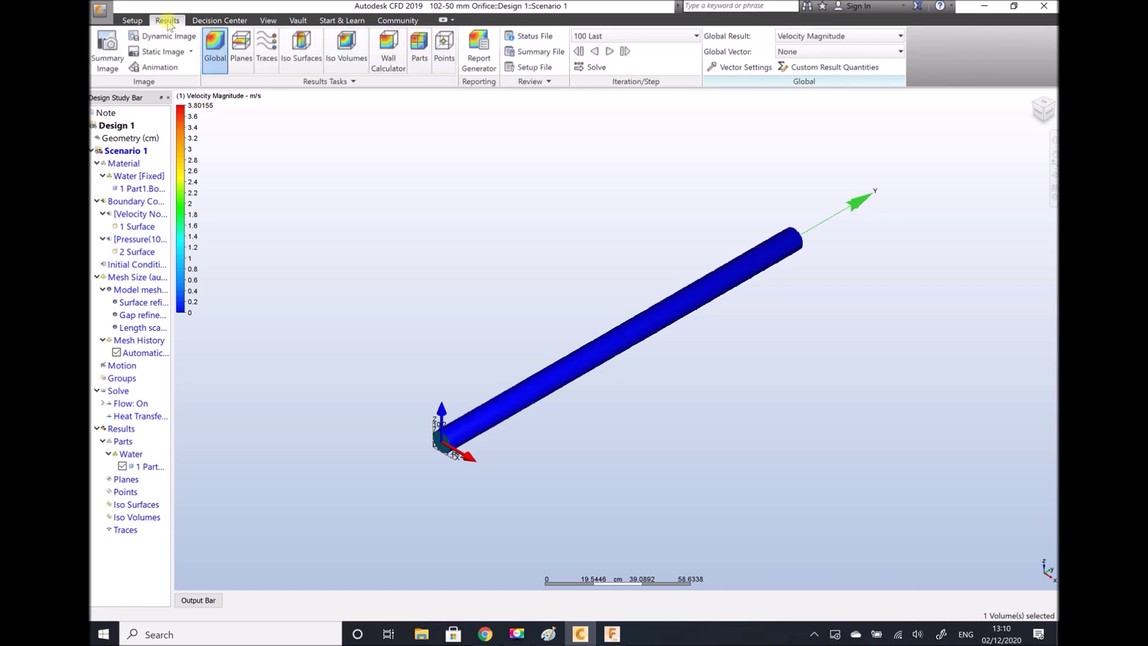
click(239, 50)
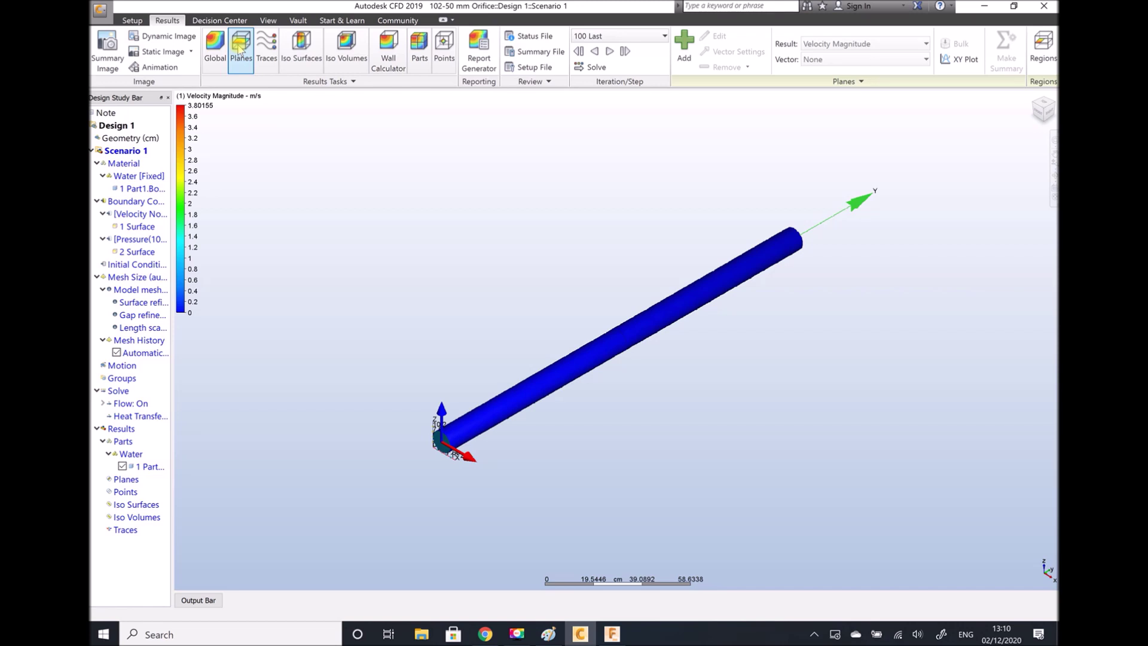
click(685, 45)
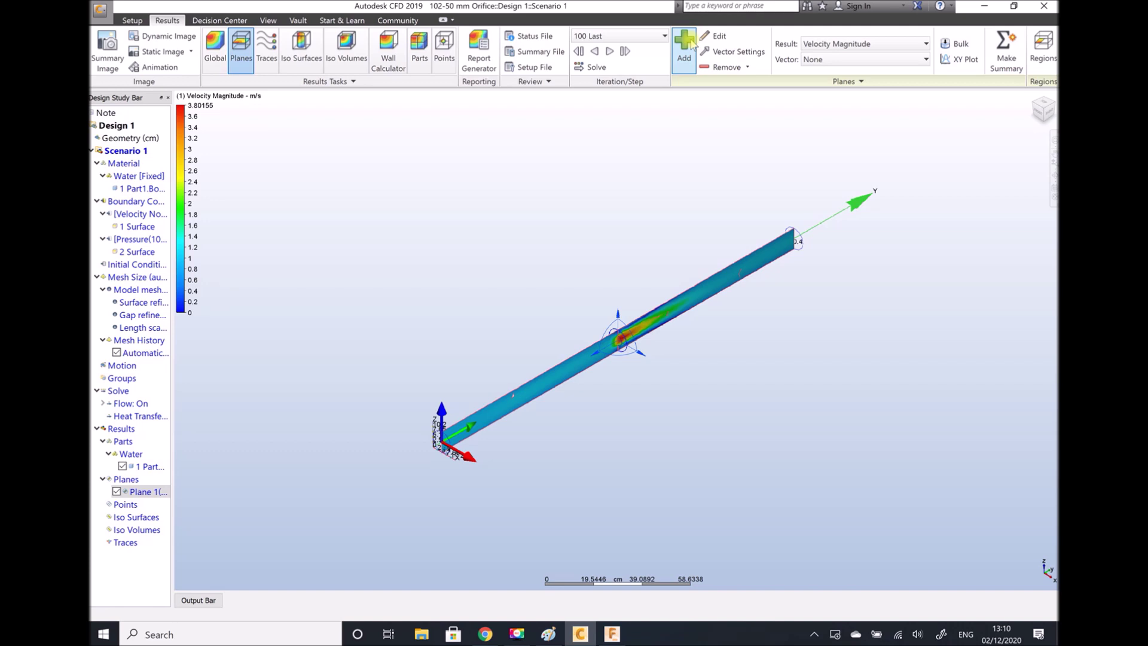
click(268, 21)
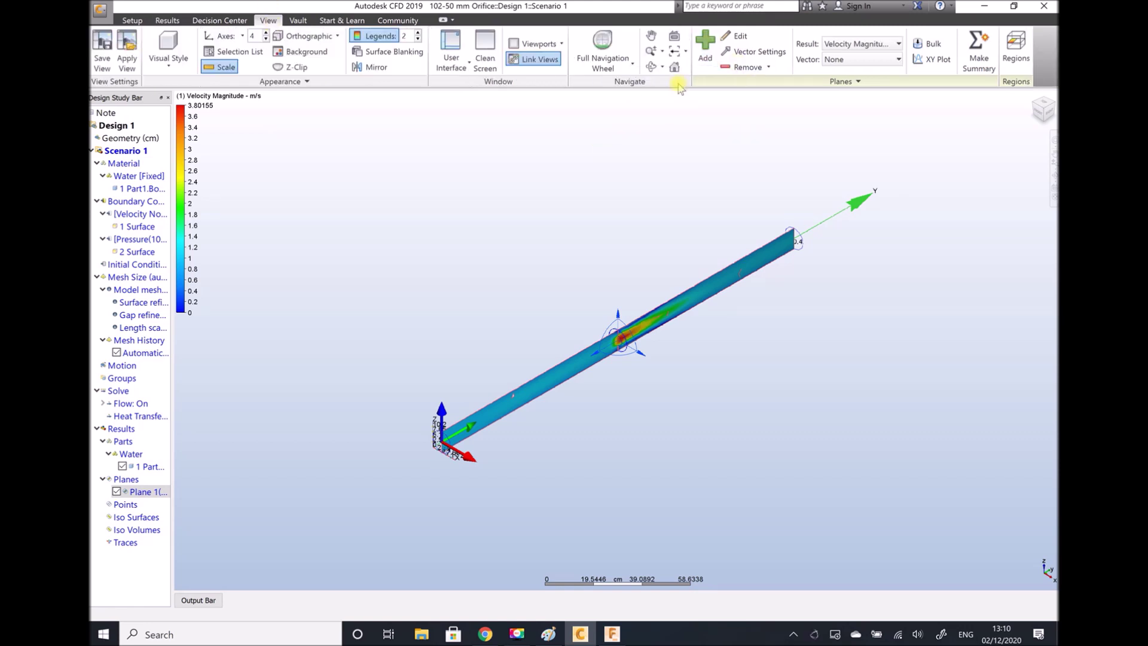
click(654, 66)
drag(502, 328, 449, 281)
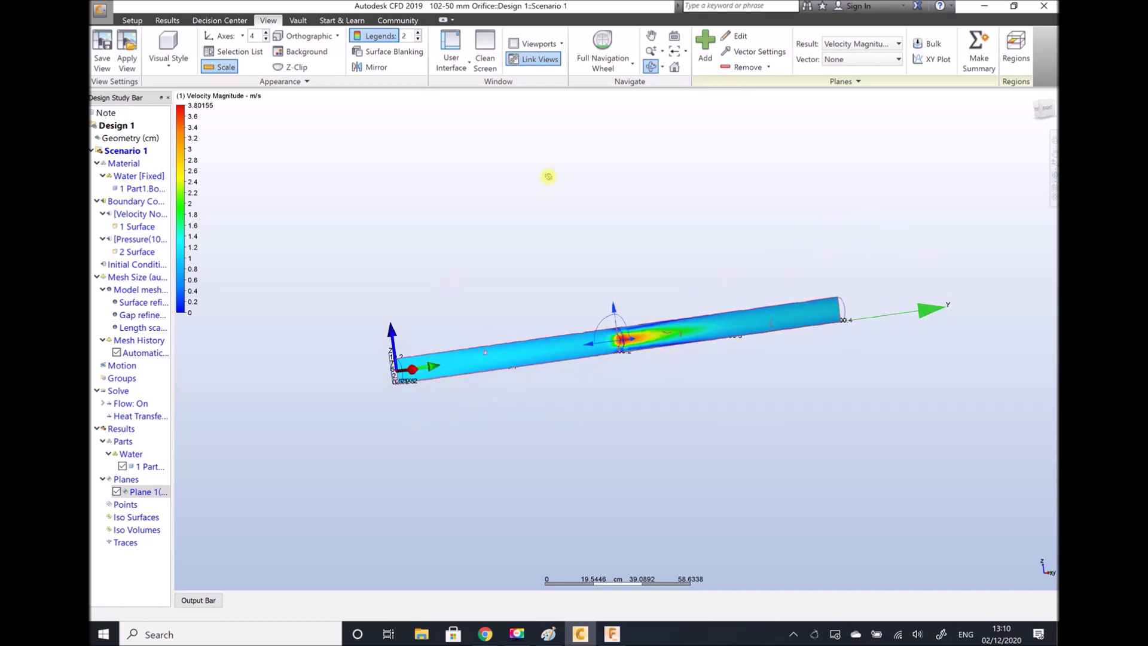
click(651, 51)
drag(627, 369, 631, 346)
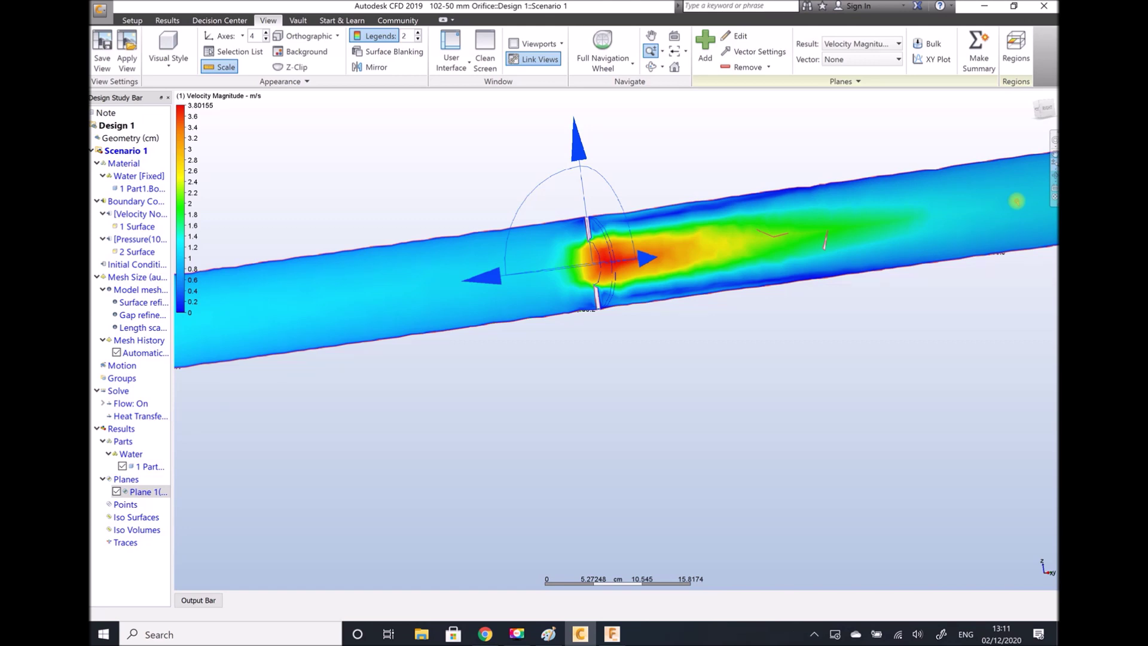
- Display static pressure on the result plane and set the pressure legend's units to Pa
click(898, 44)
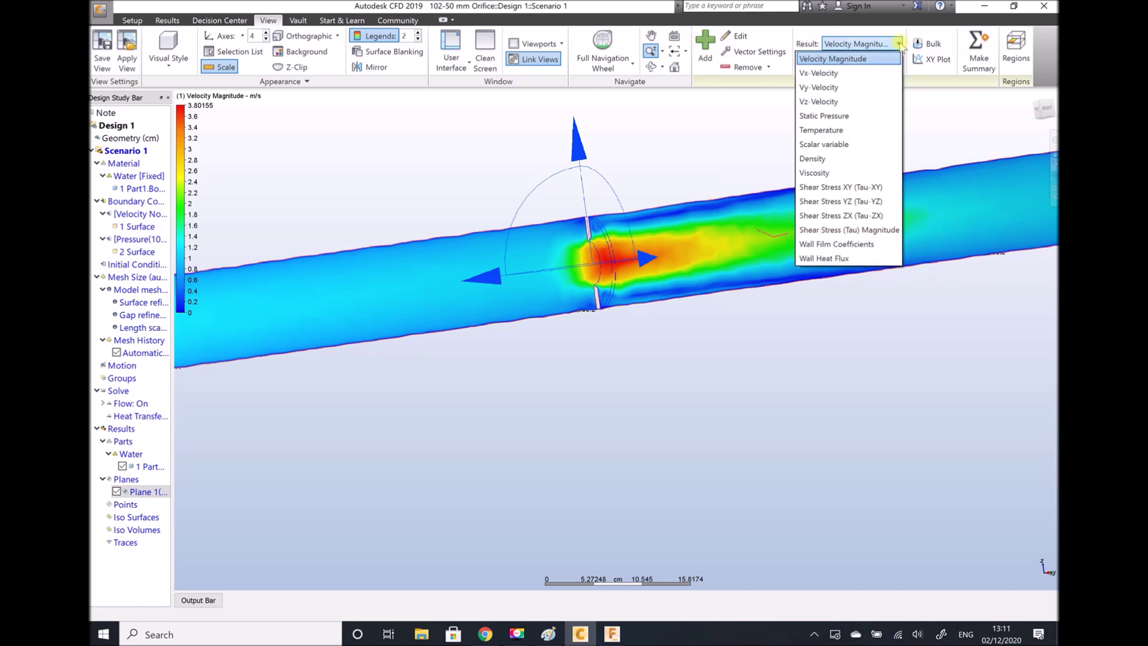
click(844, 116)
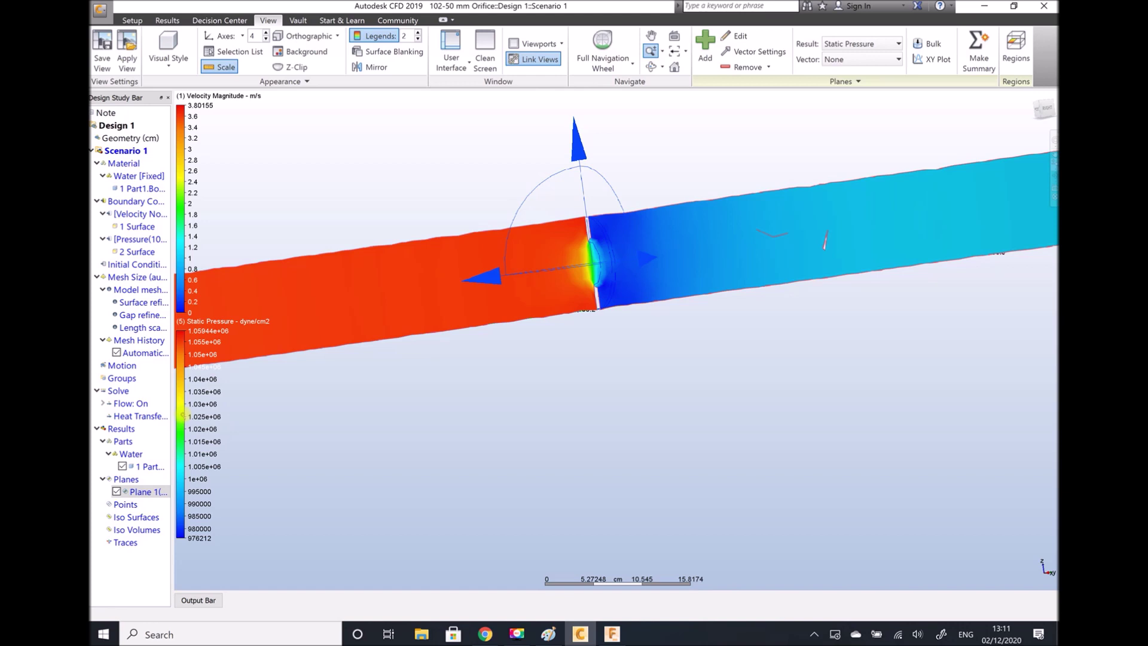
right_click(182, 415)
mouse_move(232, 423)
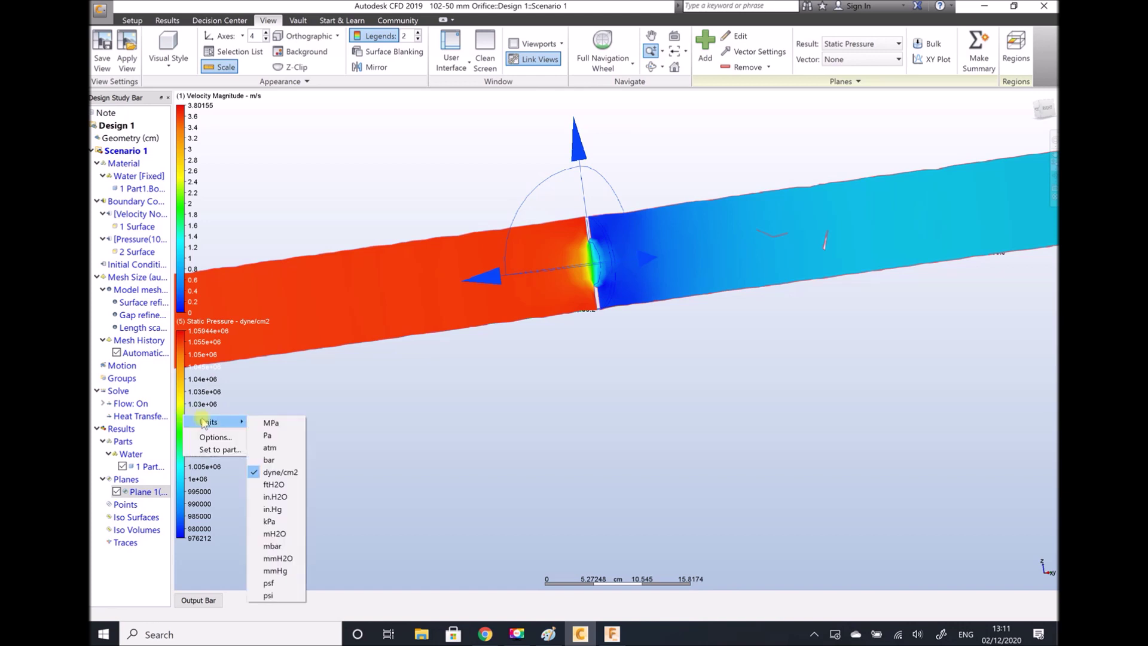
click(263, 436)
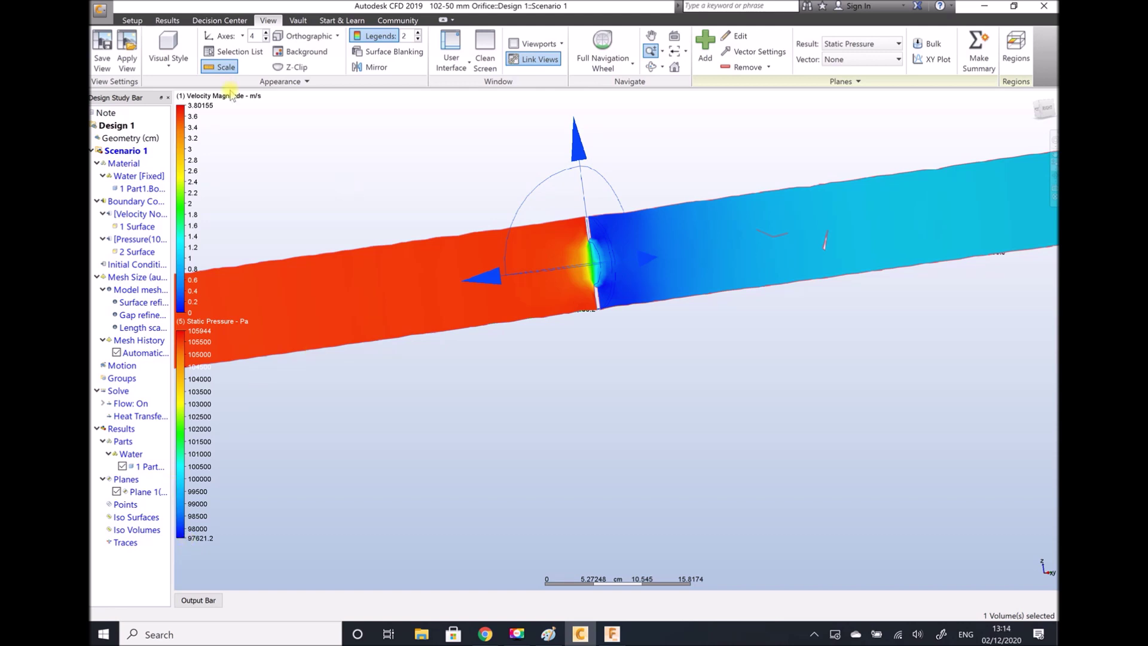
- Refine the pipe volume's automatic mesh by applying a size adjustment of 0.5
click(132, 21)
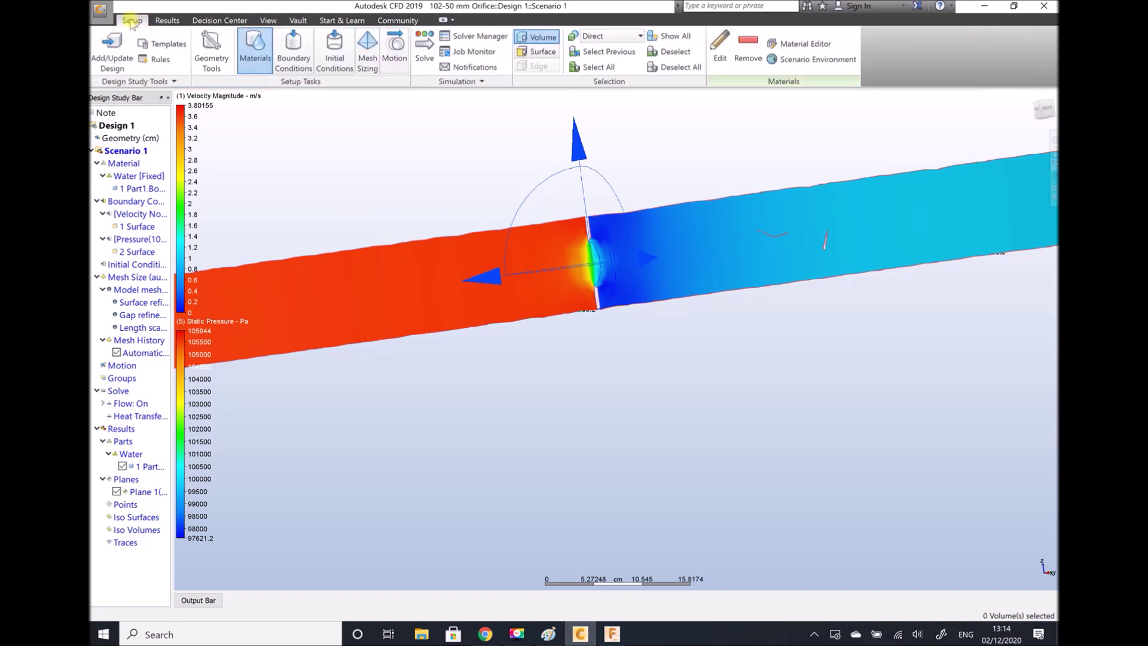
click(367, 58)
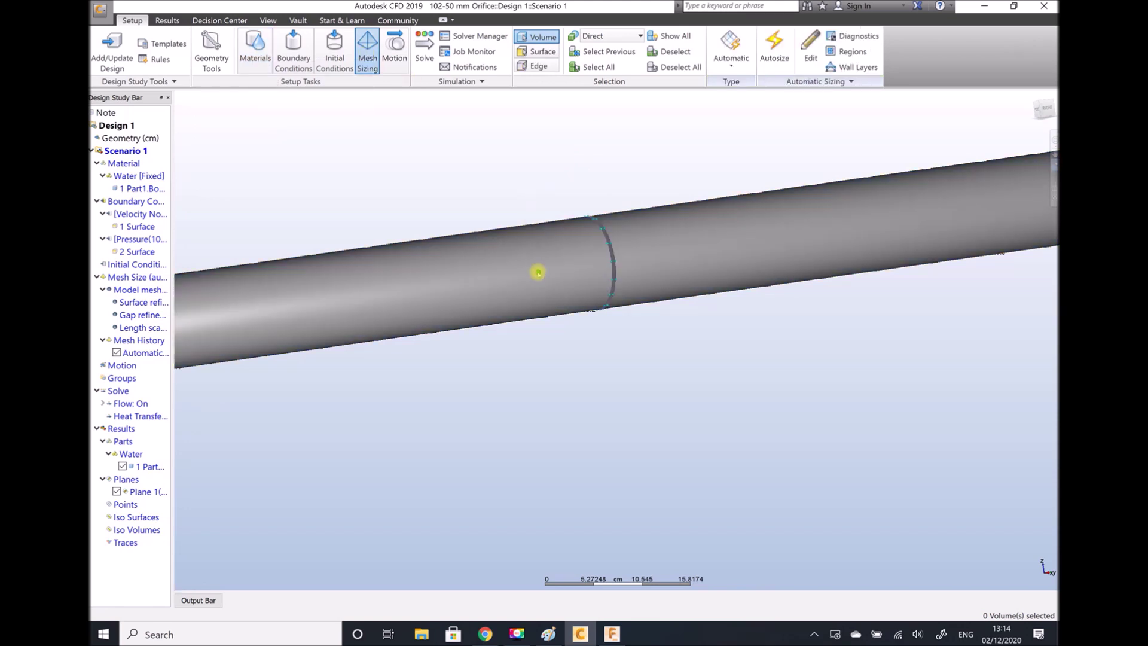
click(538, 272)
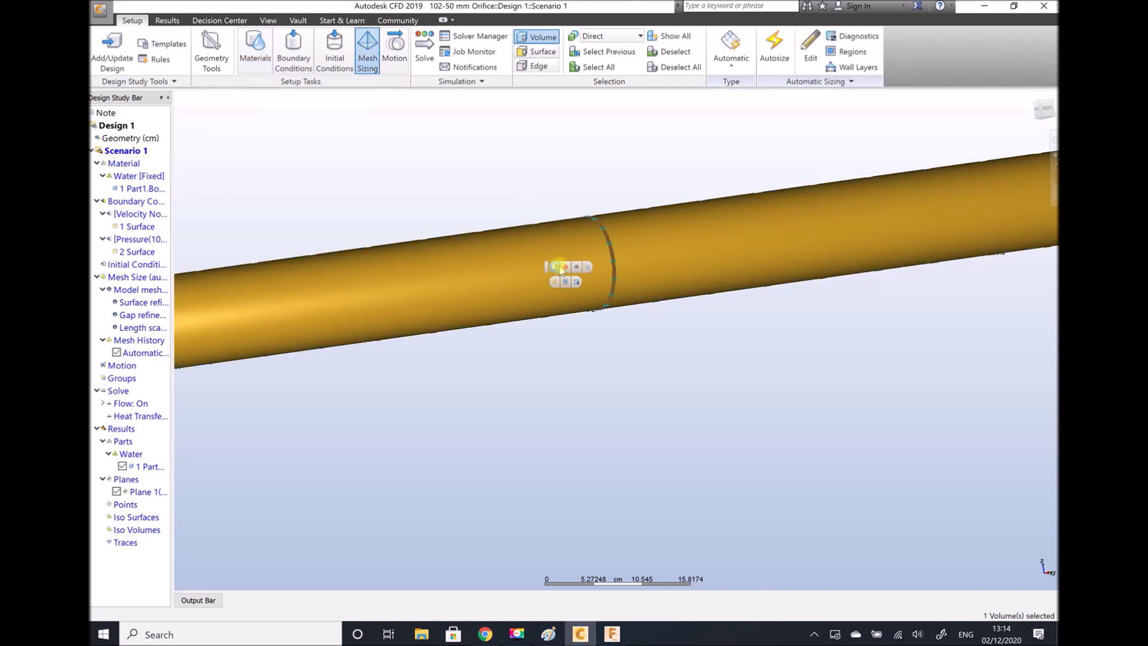
click(560, 268)
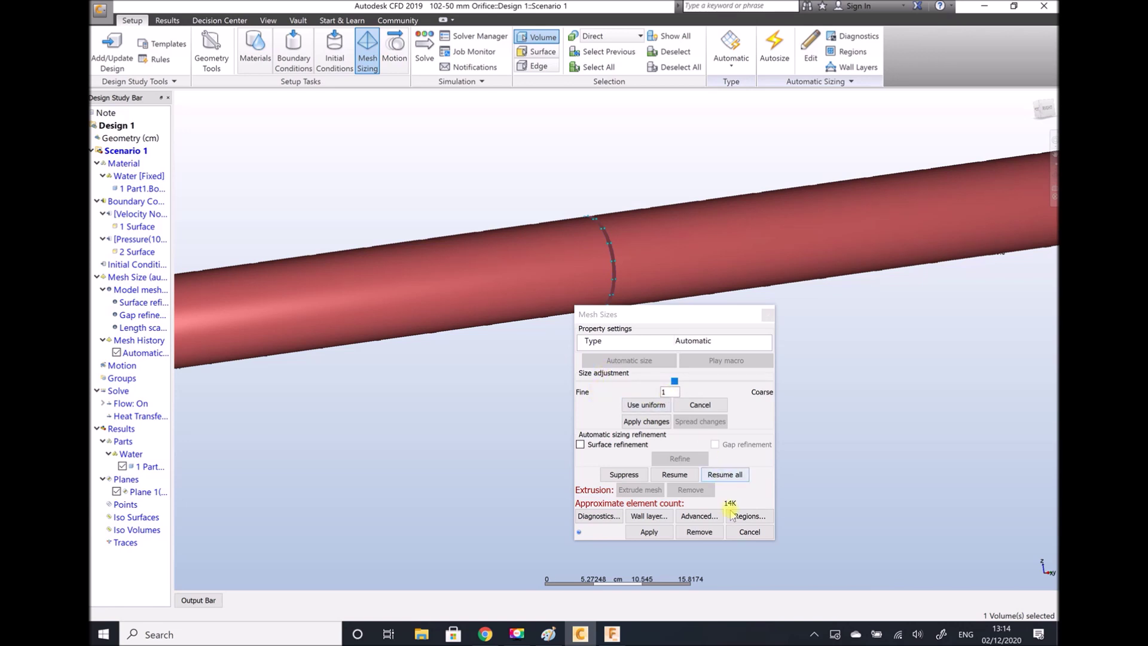
double_click(660, 391)
text(0.5)
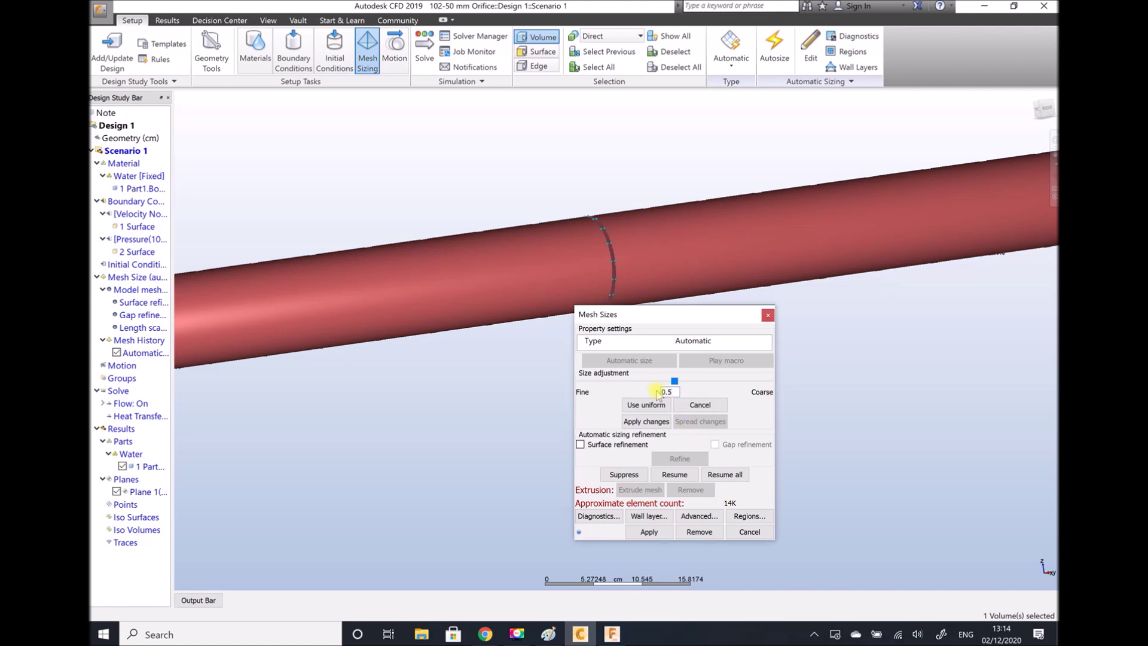
key(Return)
click(643, 422)
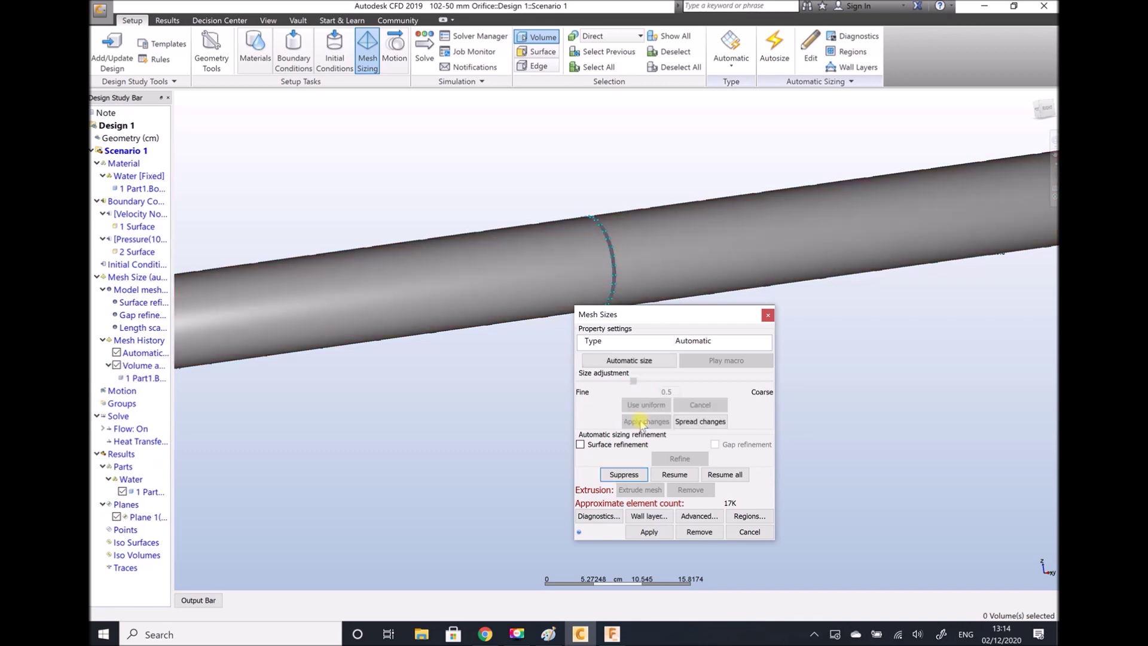
click(644, 532)
- Re-solve the scenario with the refined volume mesh, continuing from iteration 0 and accepting deletion of the earlier results
click(557, 300)
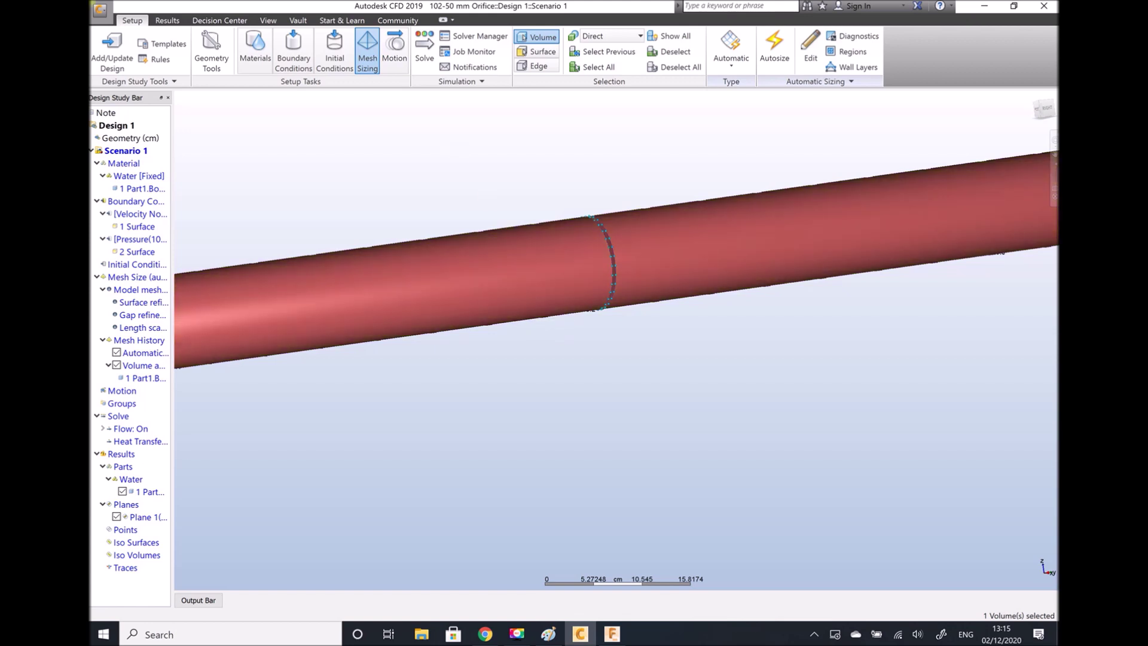
click(425, 54)
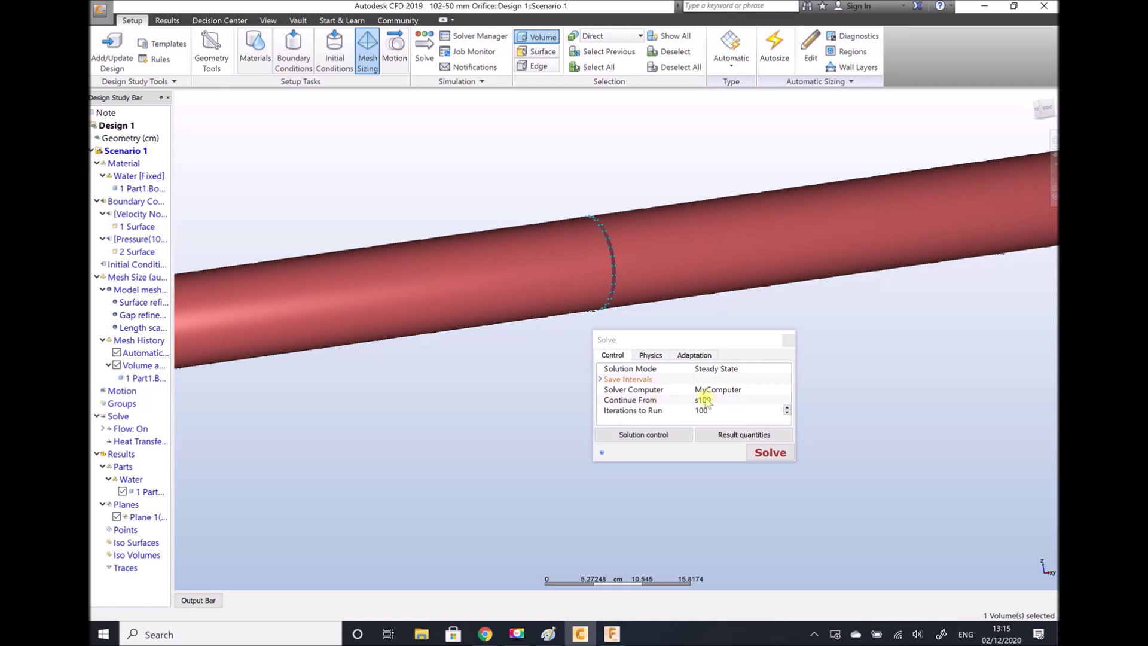
click(710, 401)
click(708, 421)
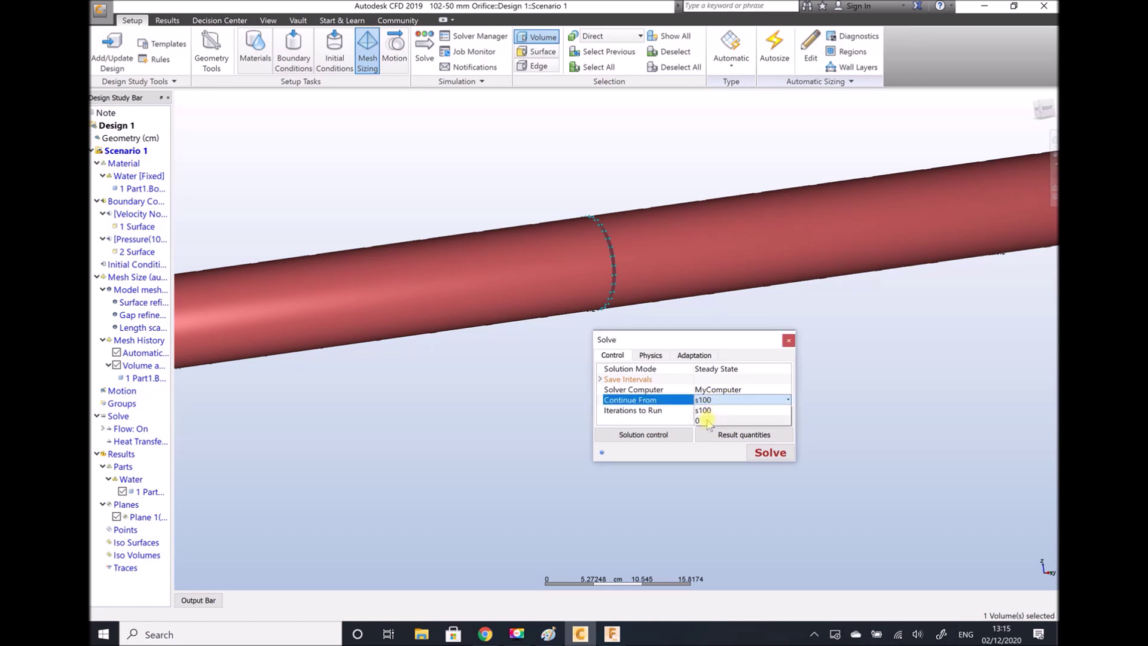
click(768, 452)
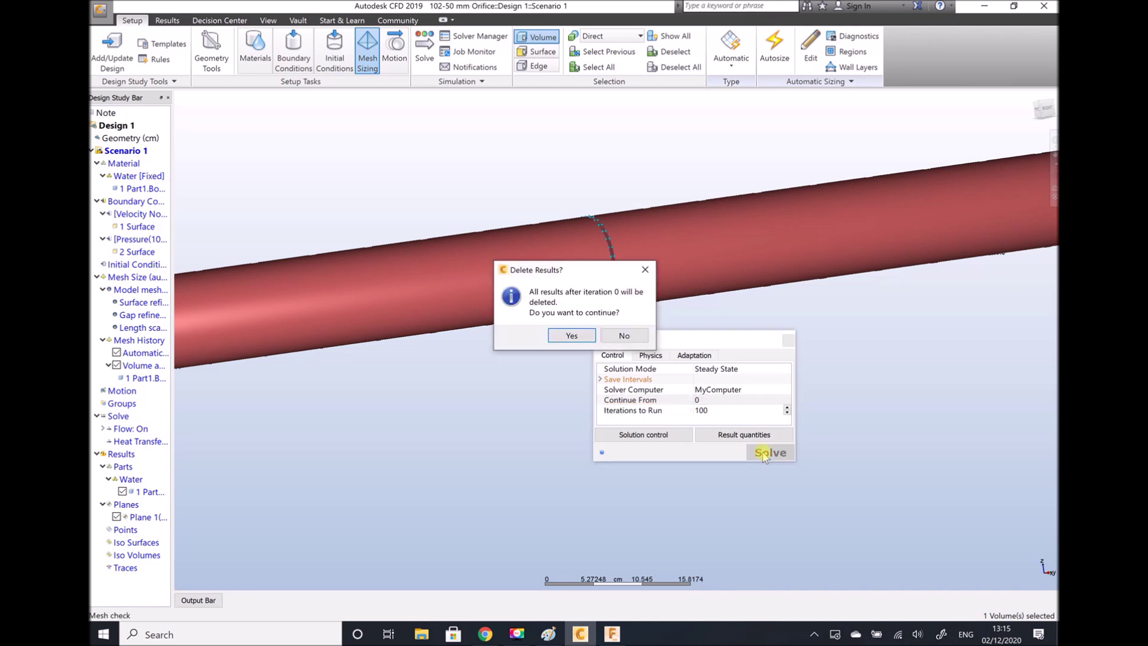
click(568, 337)
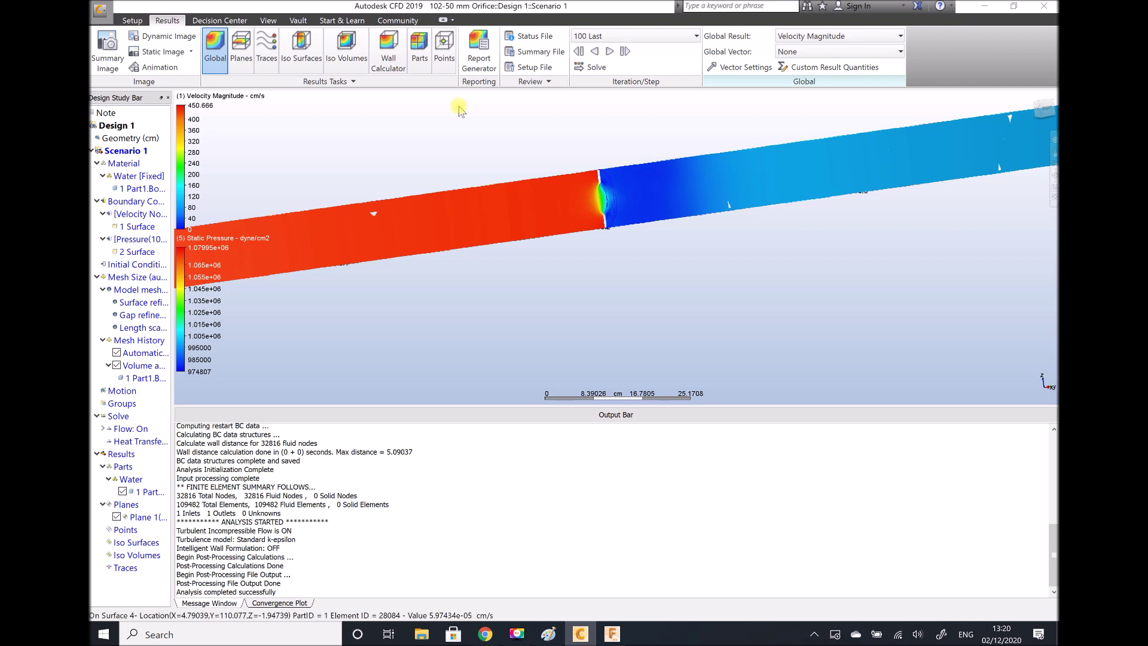
- Set the velocity magnitude legend's units to m/s and the static pressure legend's units to Pa
right_click(181, 155)
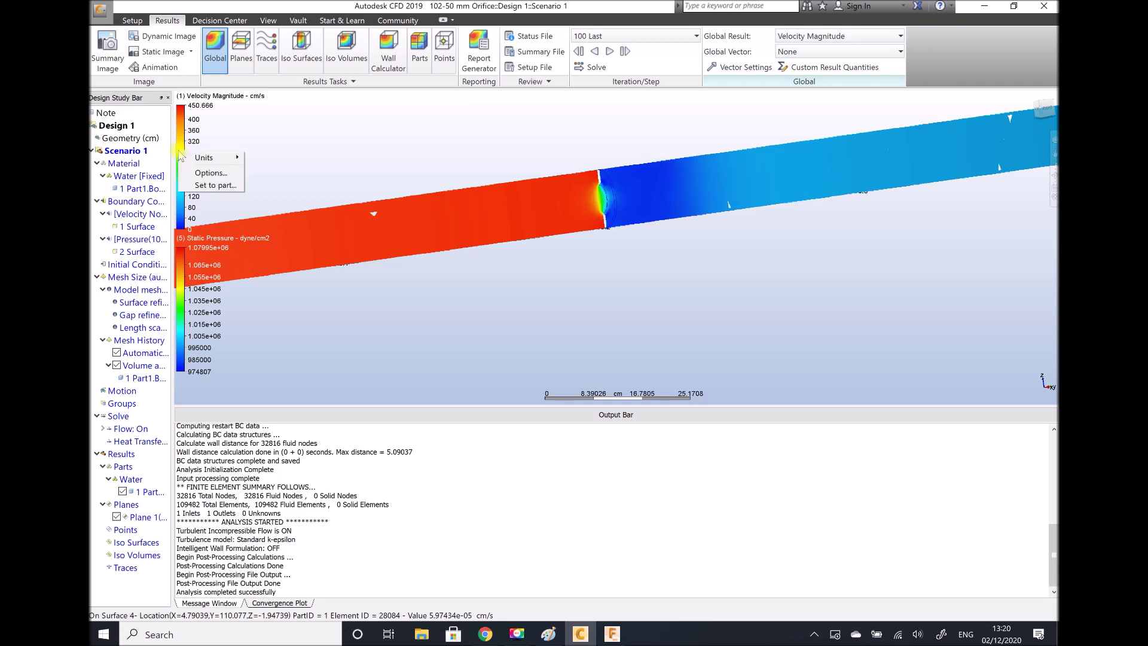
mouse_move(206, 157)
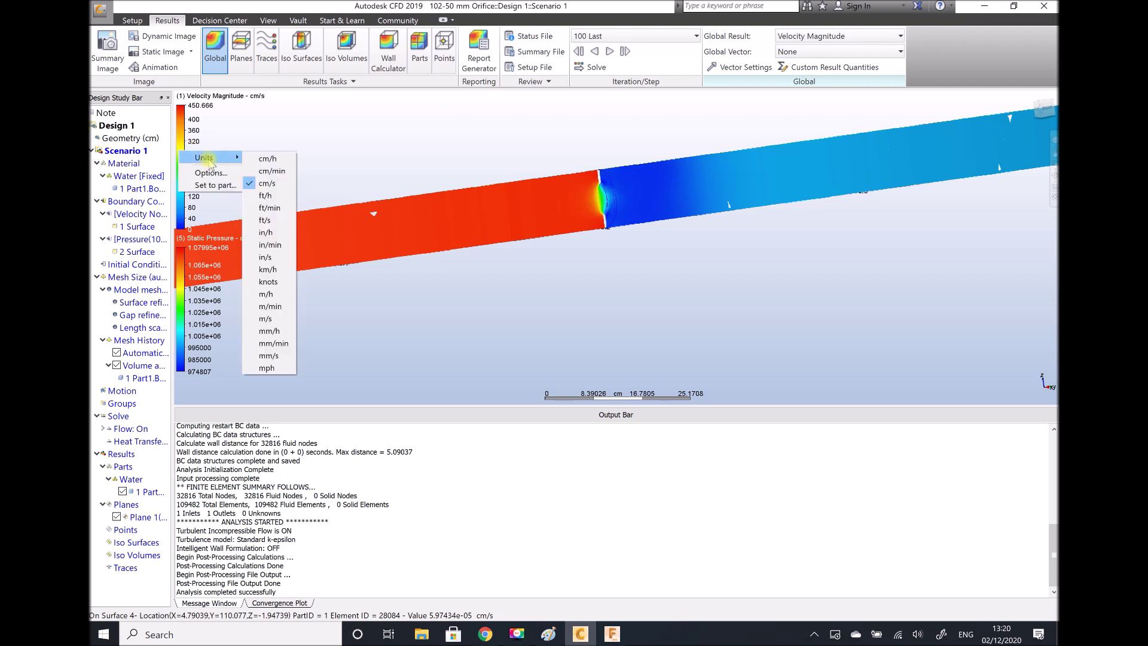
click(277, 323)
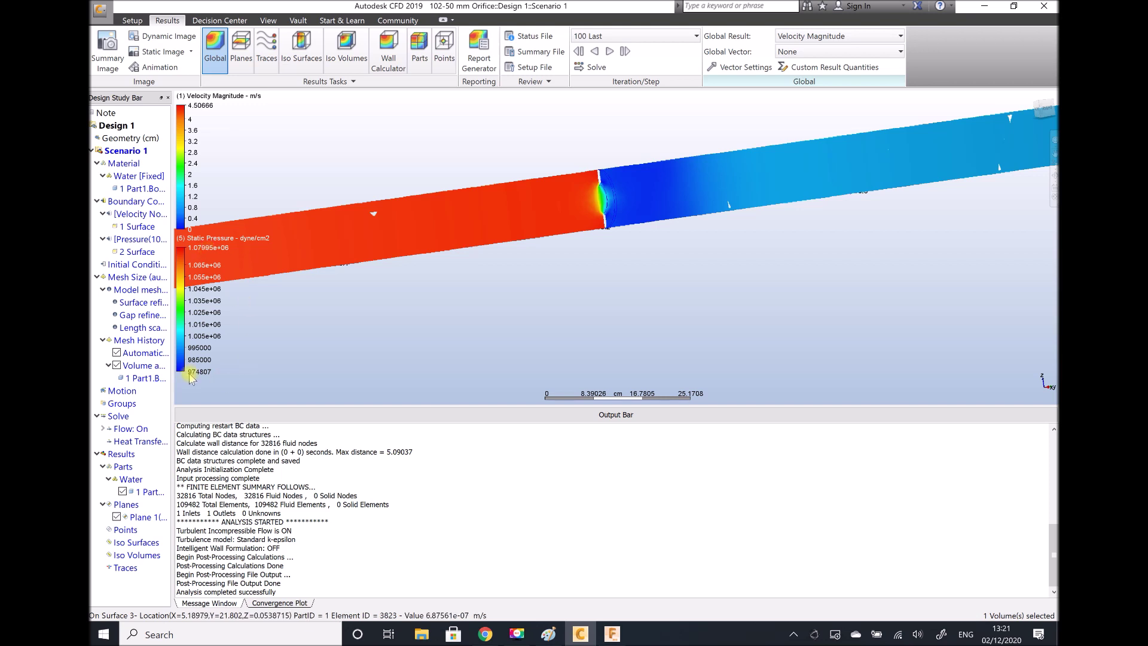
right_click(180, 303)
mouse_move(209, 303)
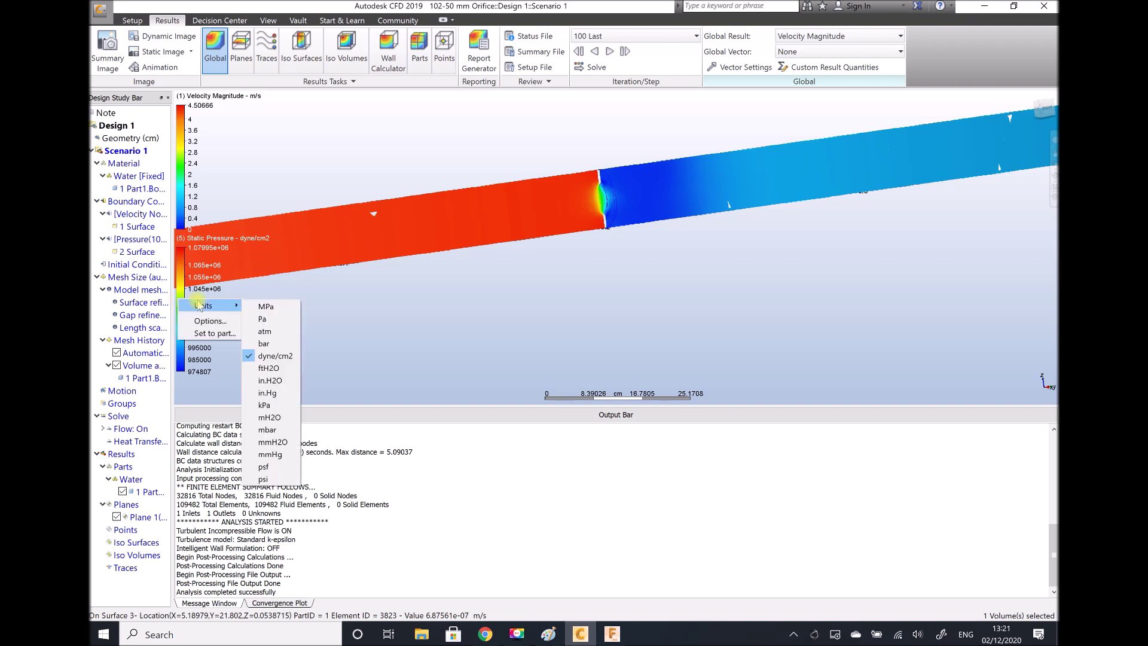
click(272, 316)
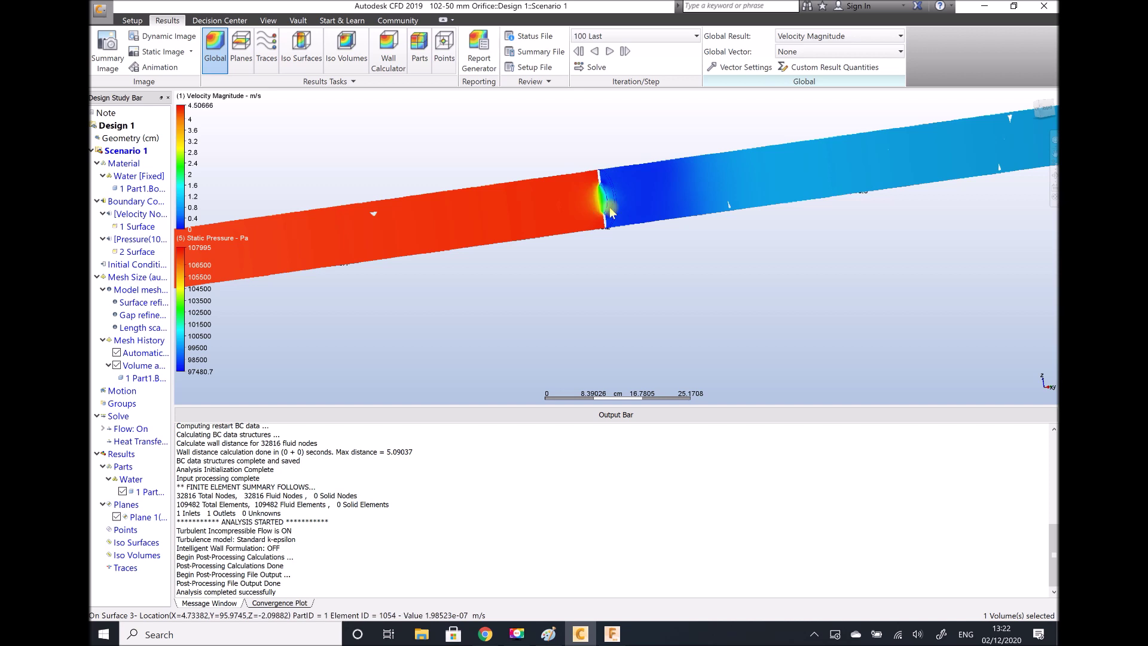
- Show the model in the Outline visual style with the orifice section in close-up
click(268, 20)
click(665, 52)
drag(596, 163, 593, 136)
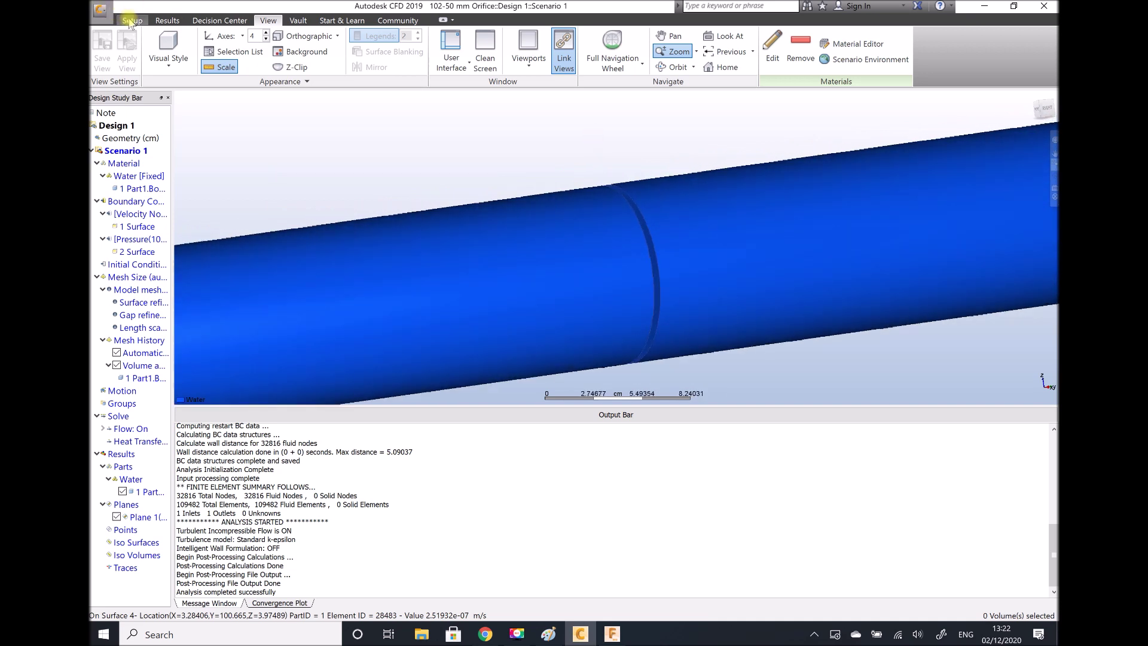
click(169, 53)
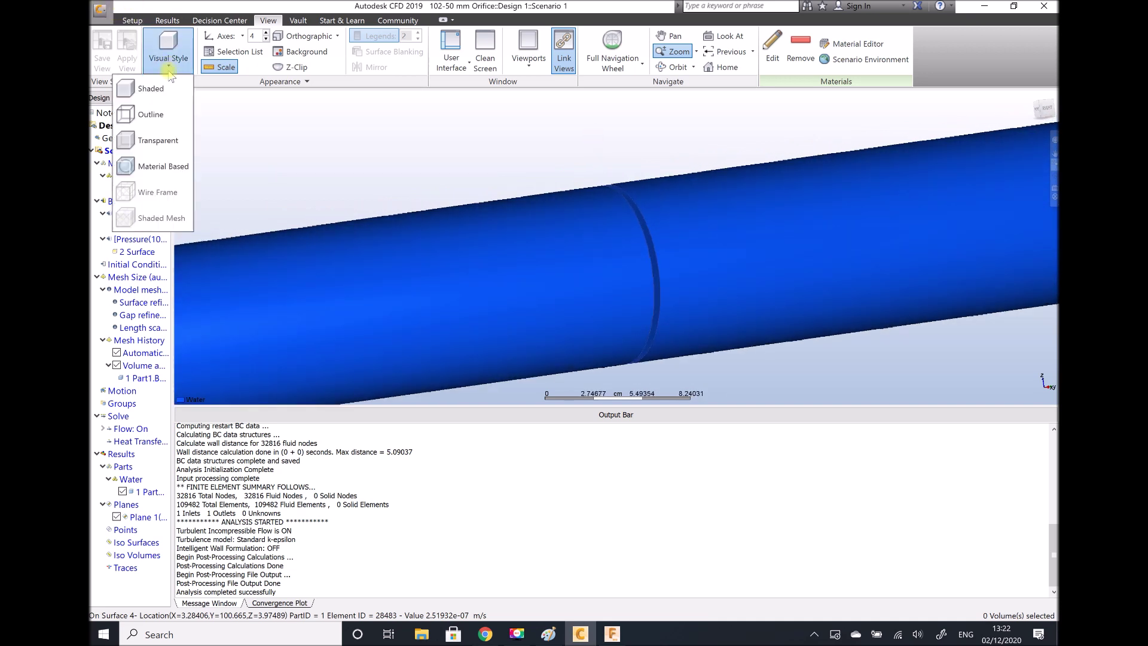
click(160, 115)
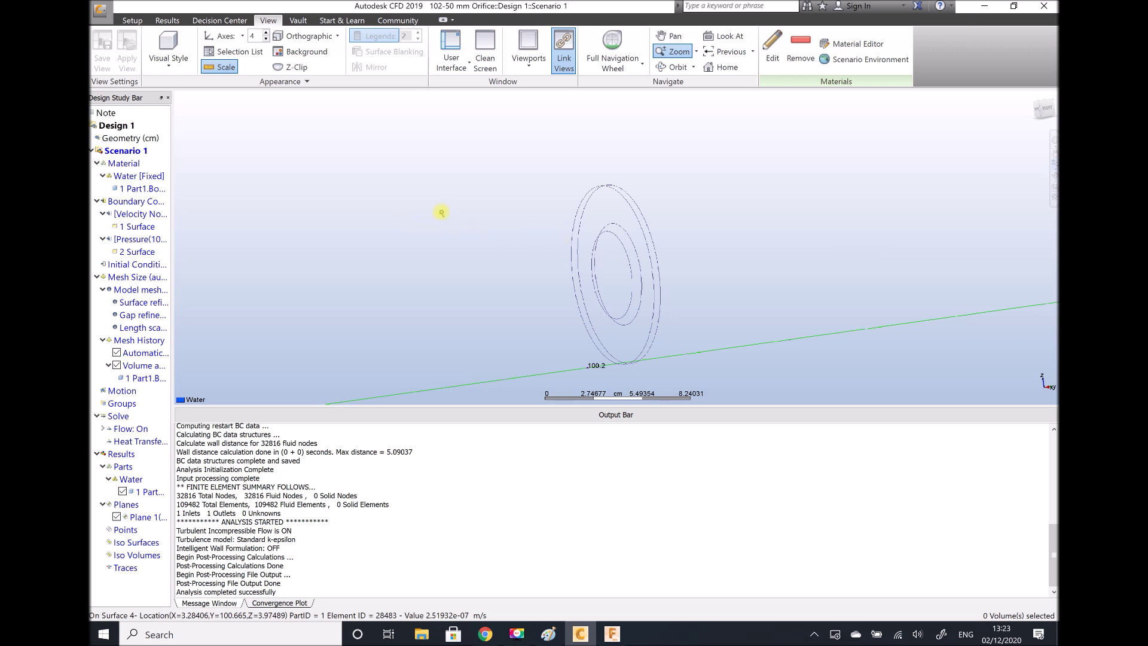
- Select the orifice's inner bore surface for mesh sizing and open its automatic size adjustment
click(132, 21)
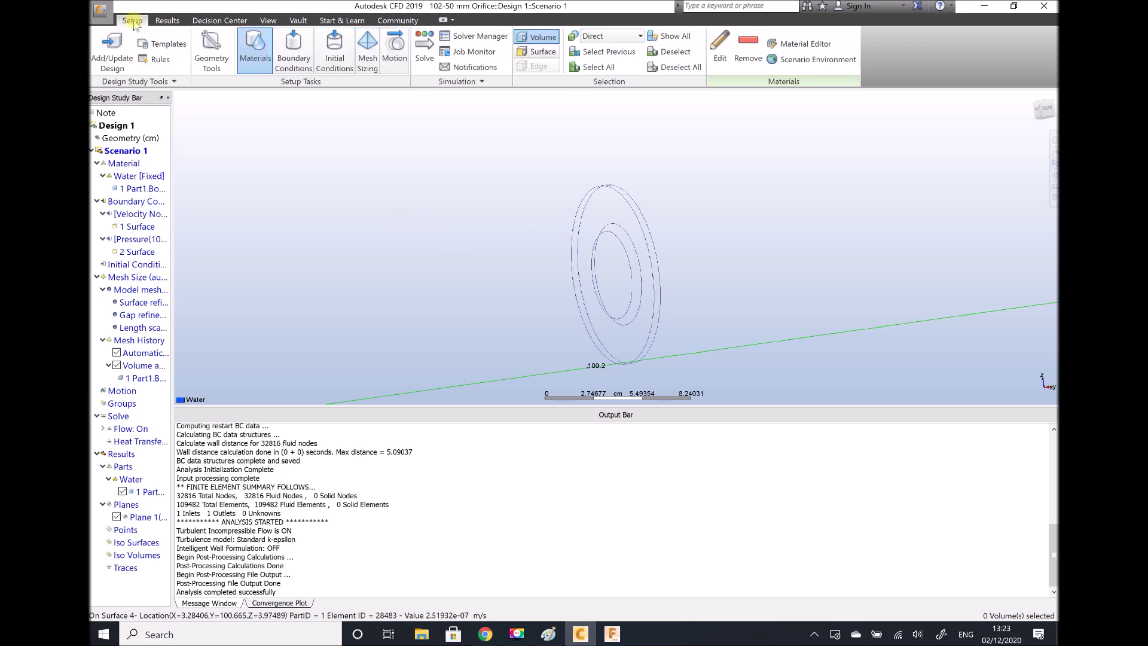
click(367, 51)
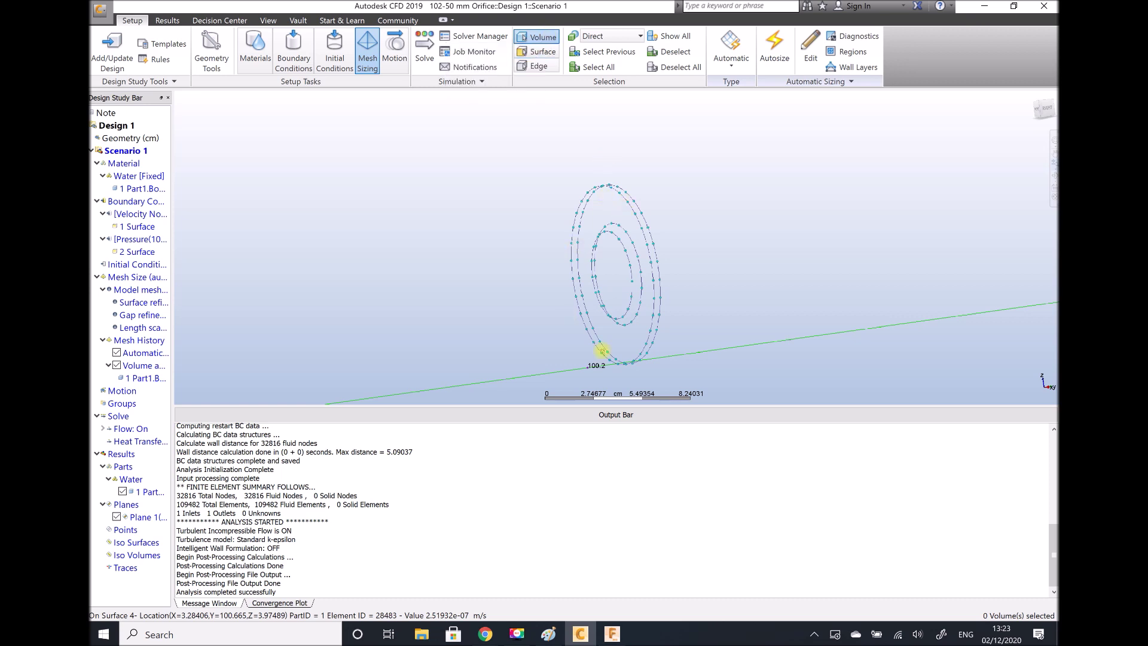
click(541, 52)
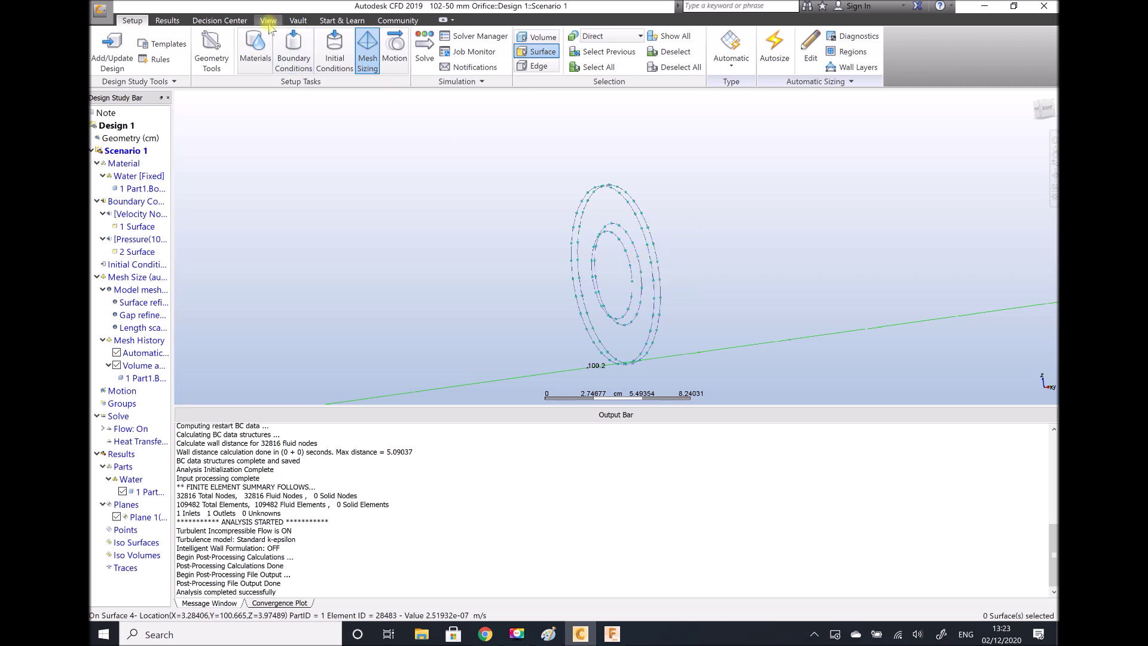
click(269, 21)
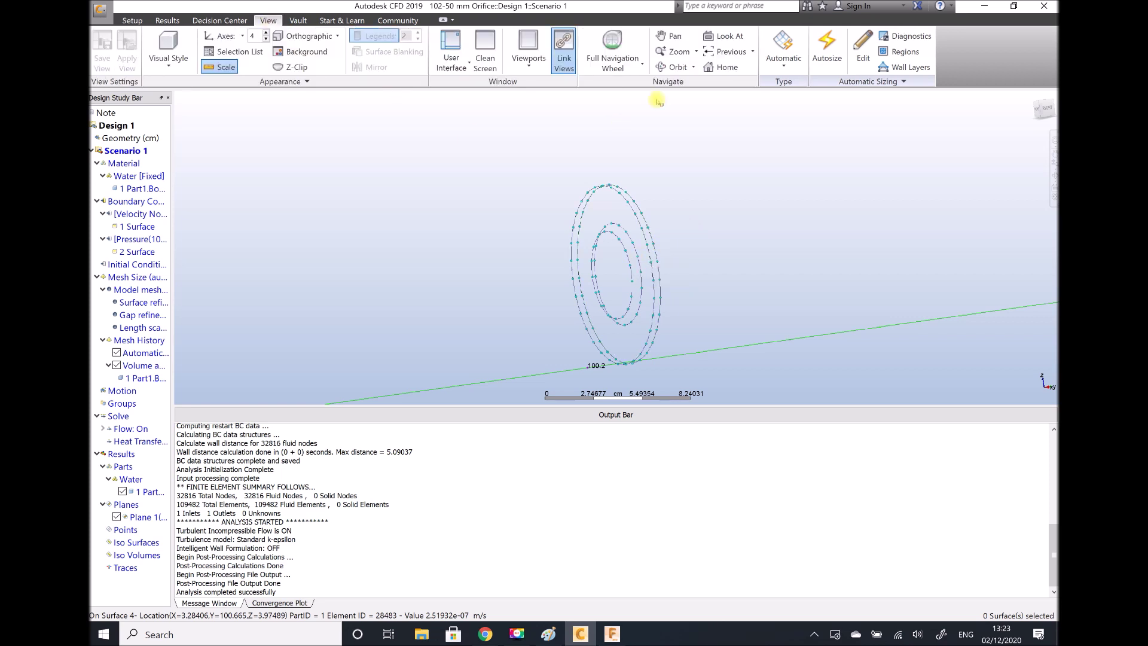
click(674, 67)
drag(550, 315, 494, 326)
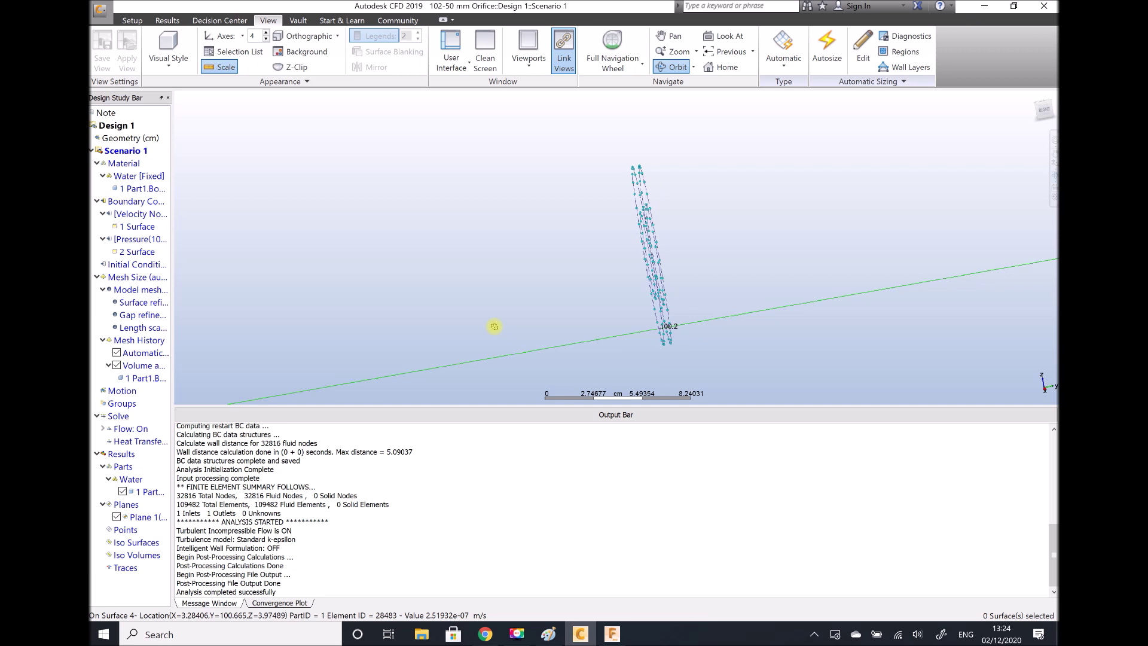
click(675, 52)
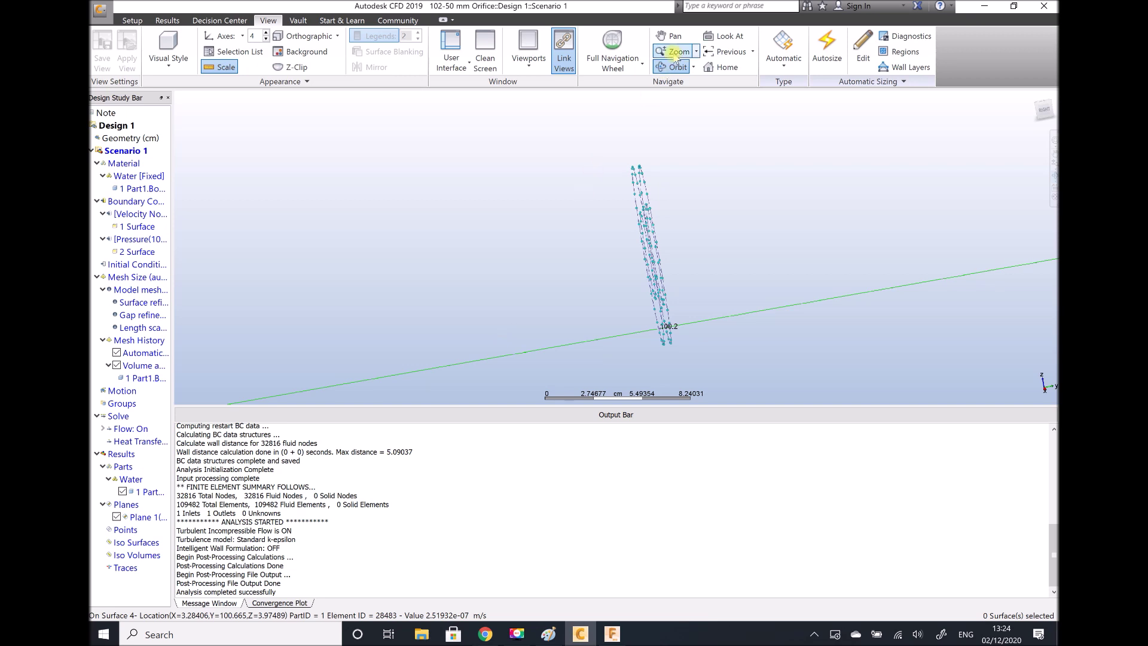
drag(585, 266, 588, 257)
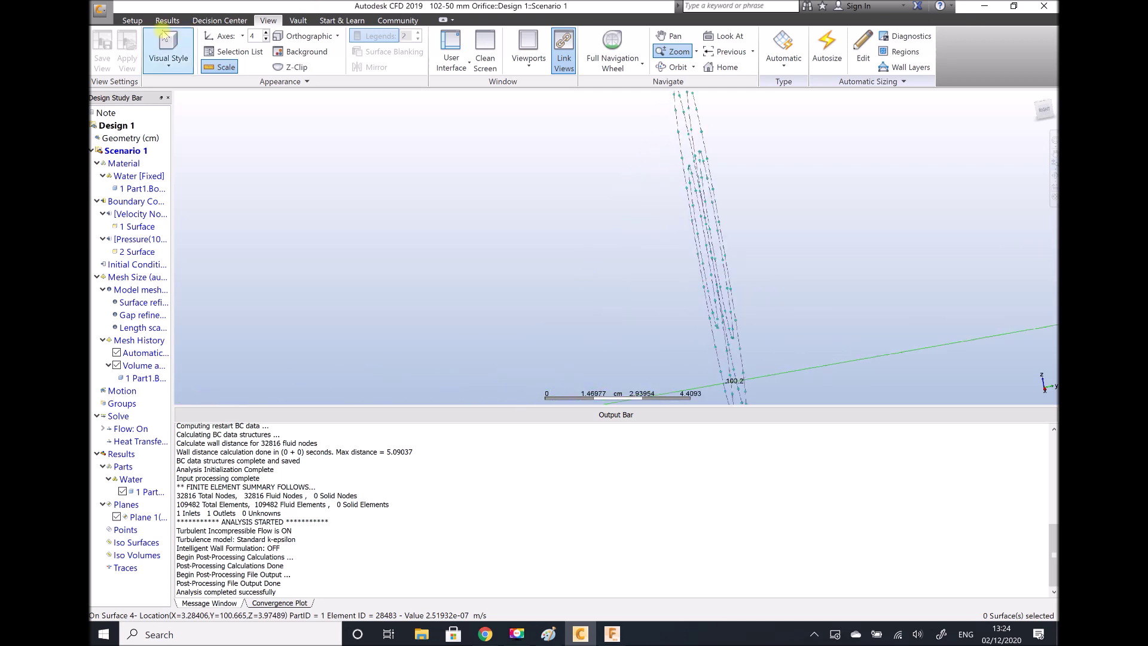
click(131, 21)
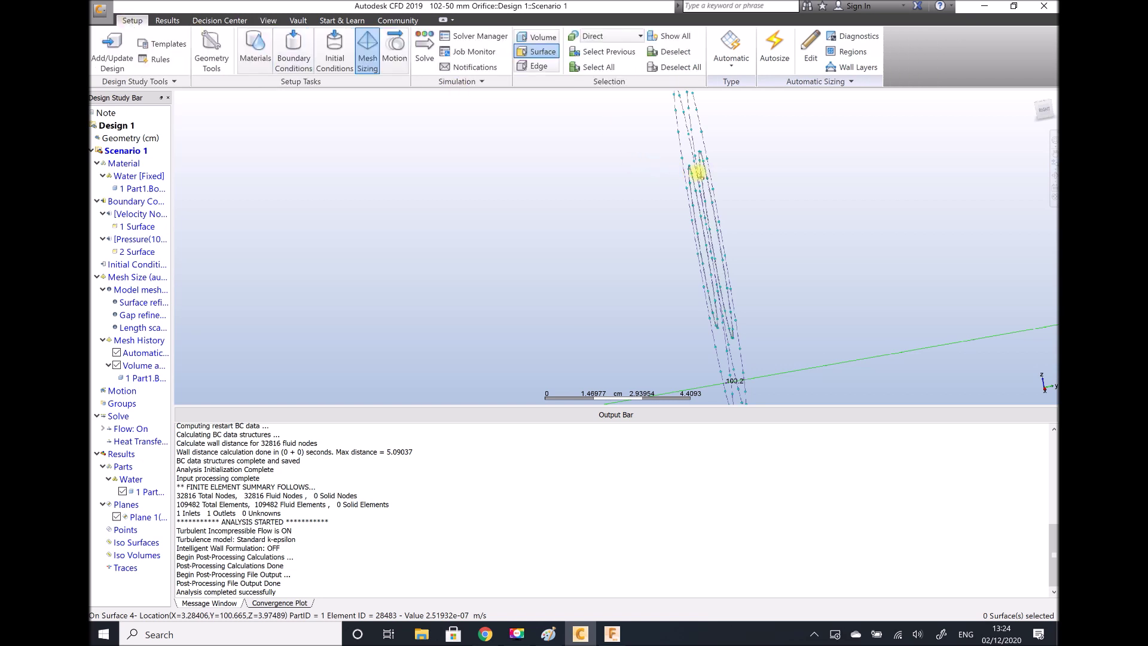
click(696, 175)
double_click(705, 186)
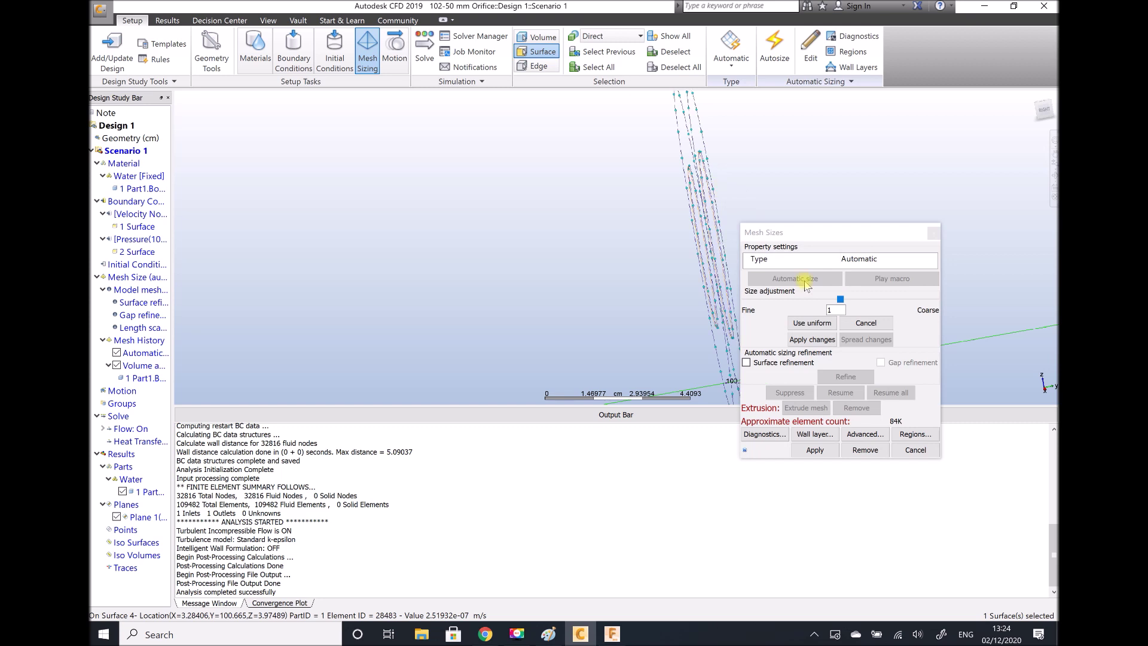
- Set the orifice bore surface's mesh size adjustment to 0.05 and apply it
double_click(841, 311)
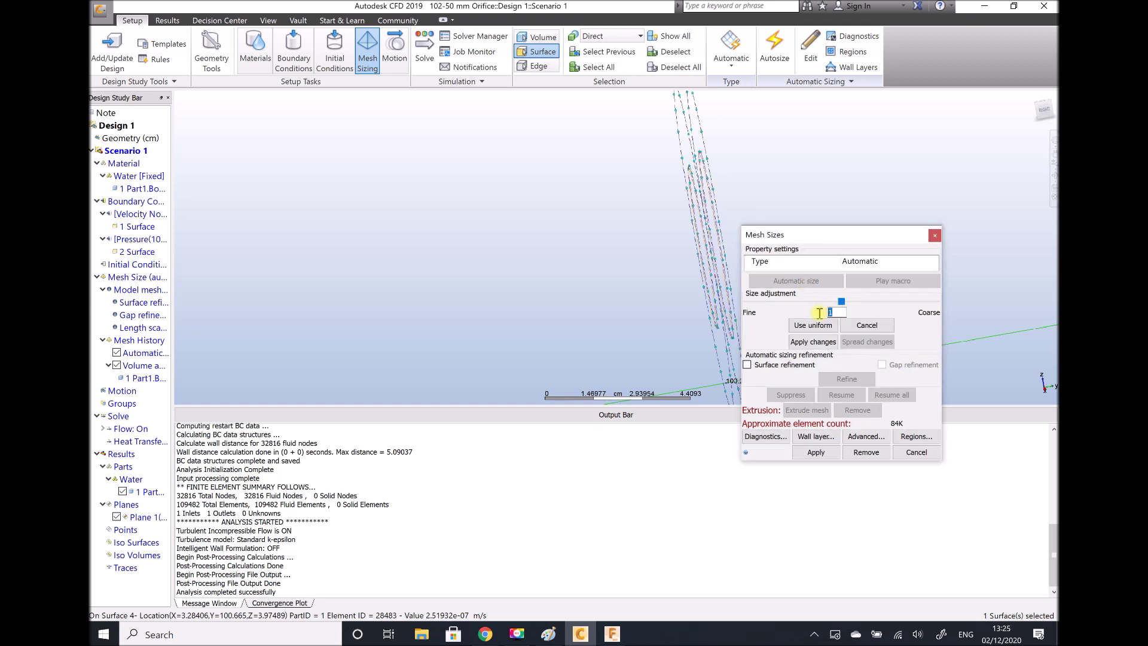
text(0.02)
key(Return)
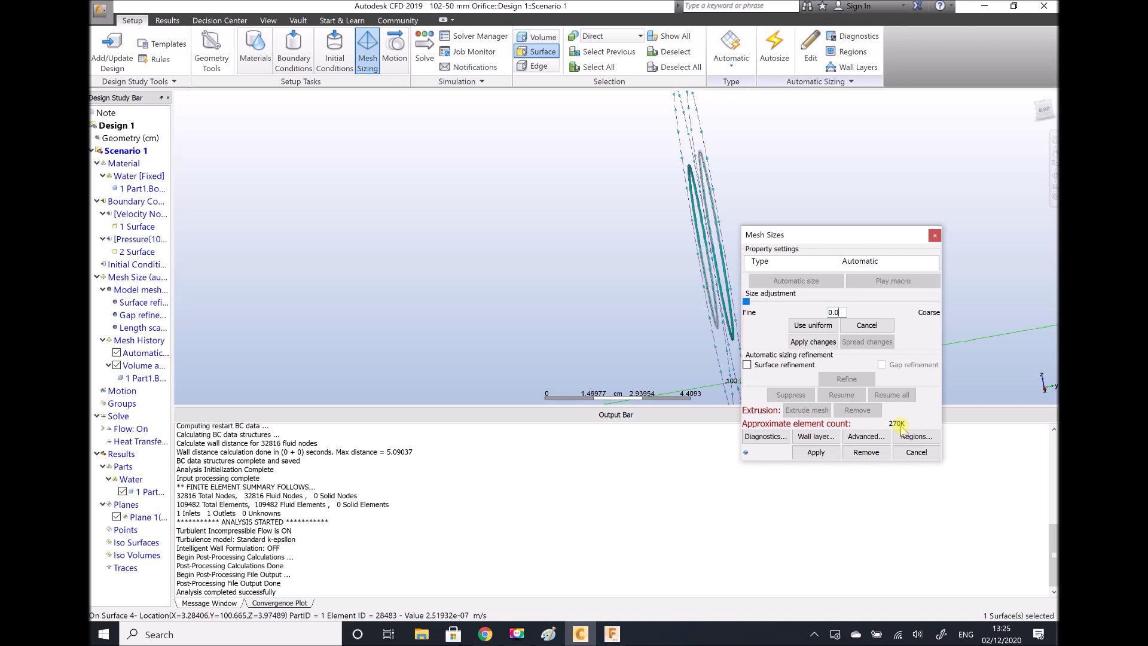
text(5)
click(815, 452)
click(820, 477)
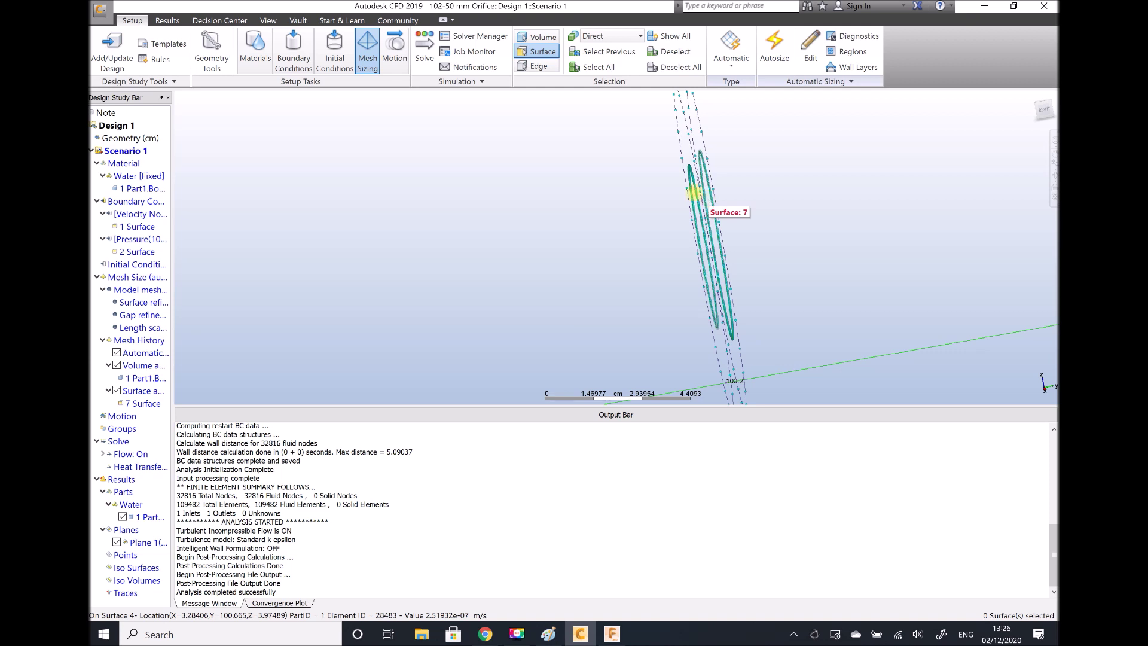
- Re-solve the model with the refined orifice surface from iteration 0, accepting deletion of the previous results
key(F3)
drag(607, 254, 597, 264)
click(132, 20)
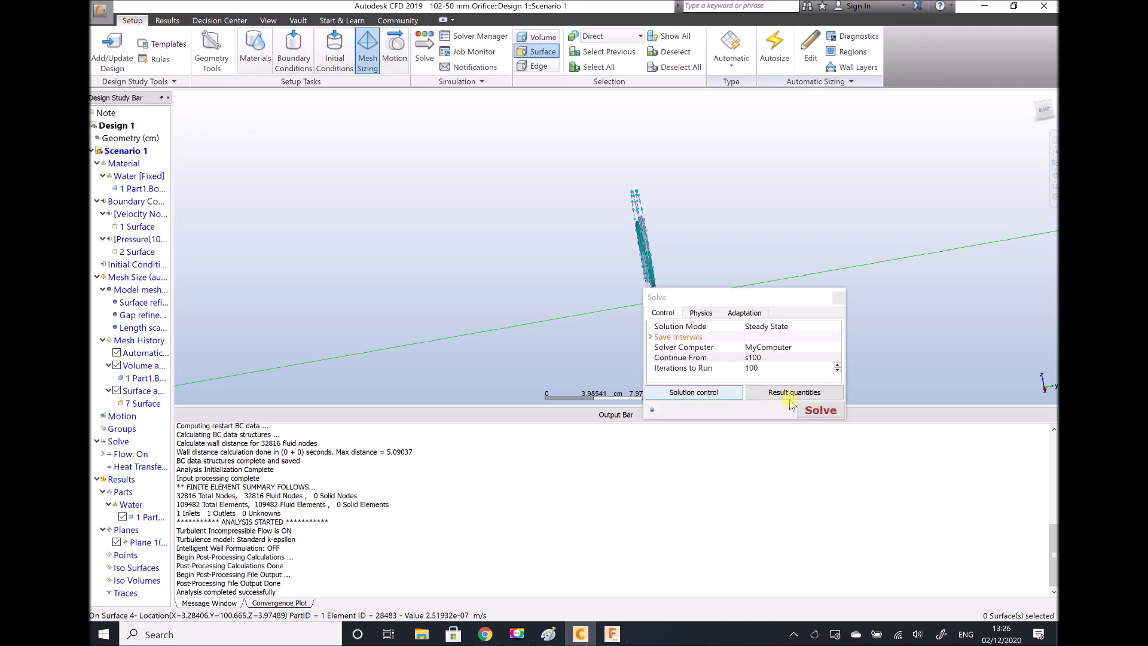
click(766, 358)
click(766, 357)
click(764, 379)
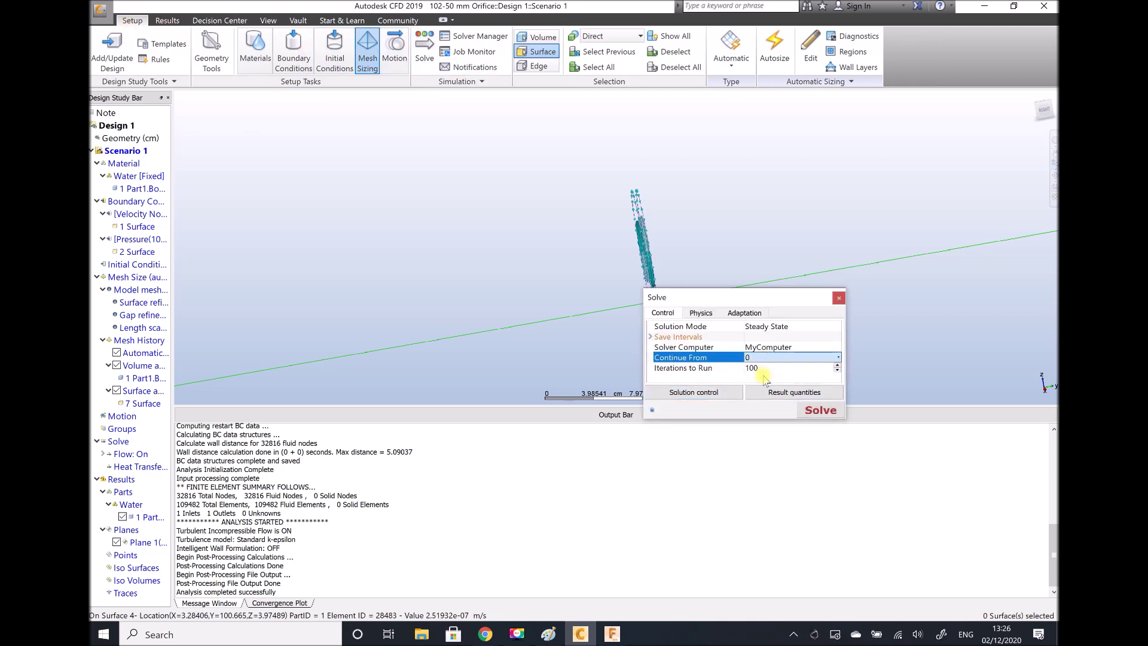
click(814, 411)
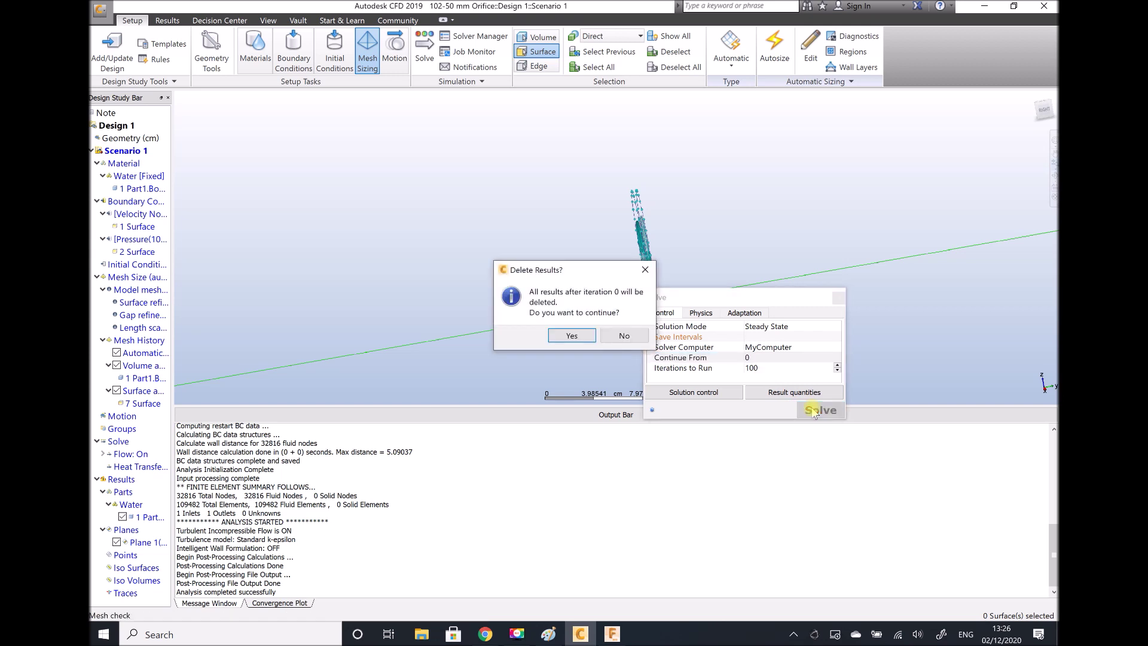
click(571, 336)
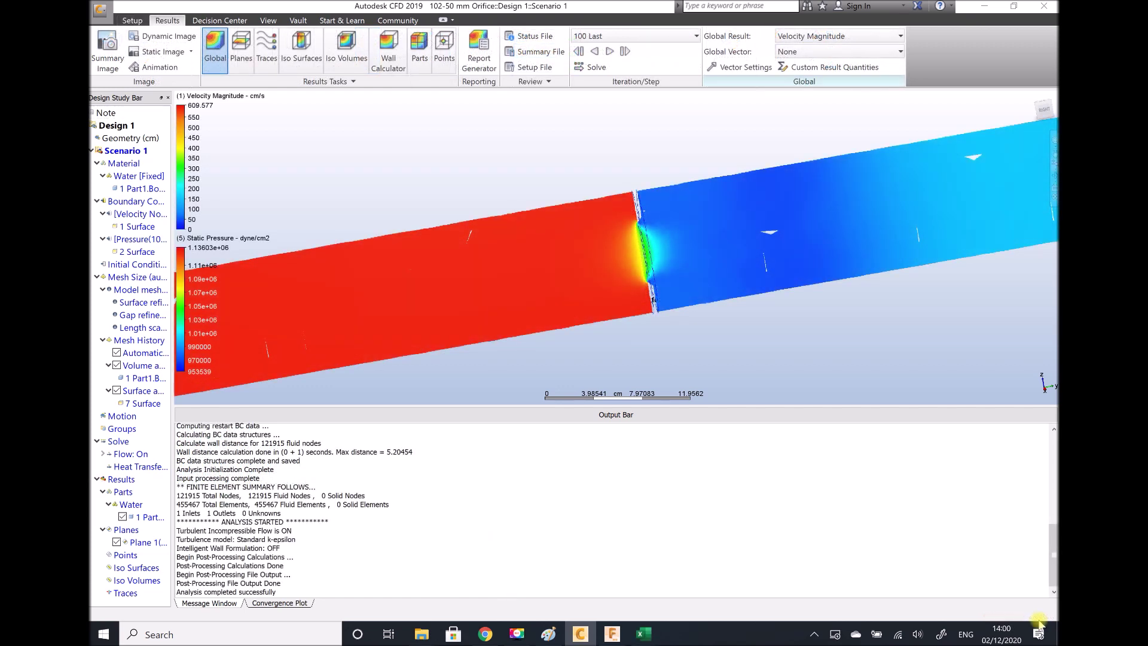
- Switch the new results' velocity magnitude legend to m/s and the static pressure legend to Pa
right_click(184, 140)
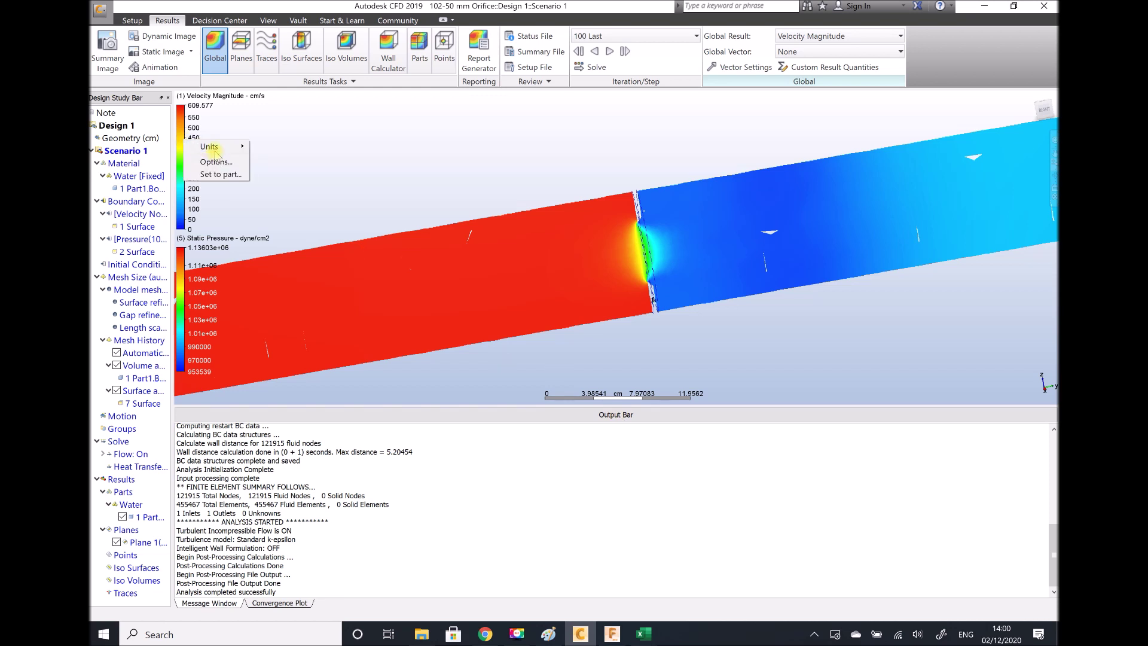
mouse_move(210, 147)
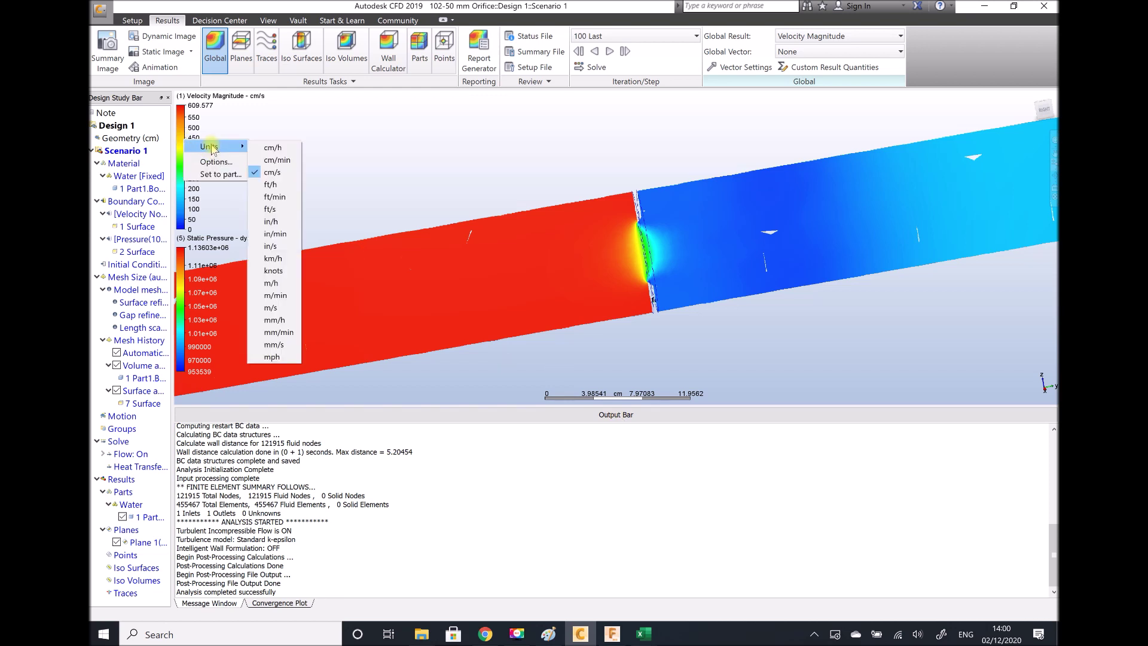
click(270, 308)
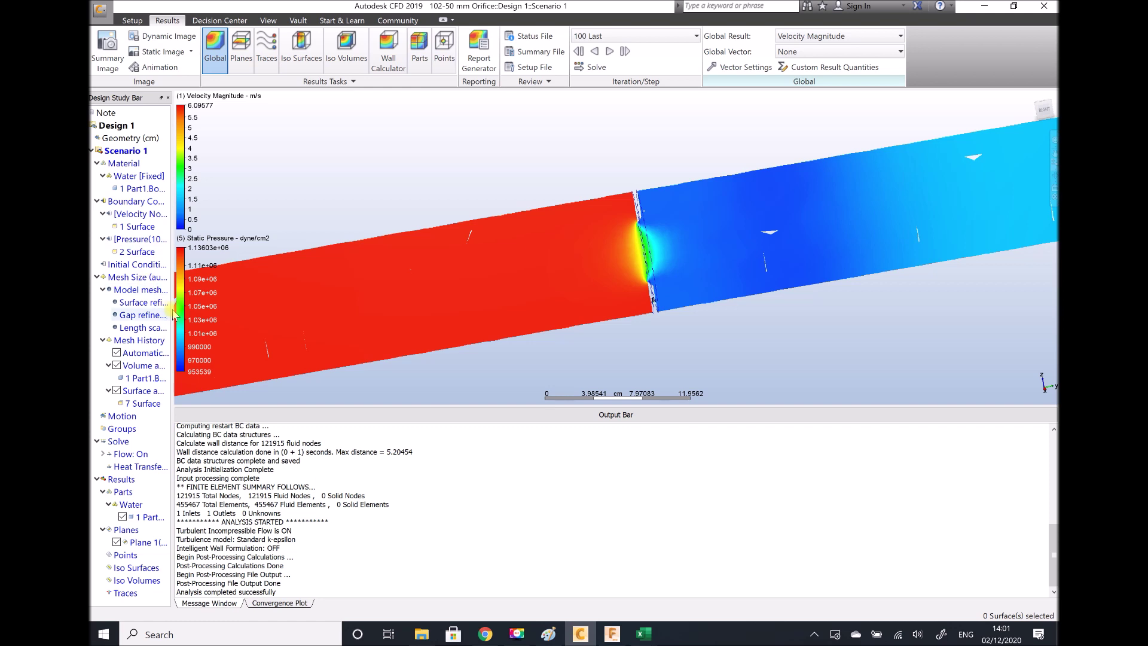
right_click(197, 300)
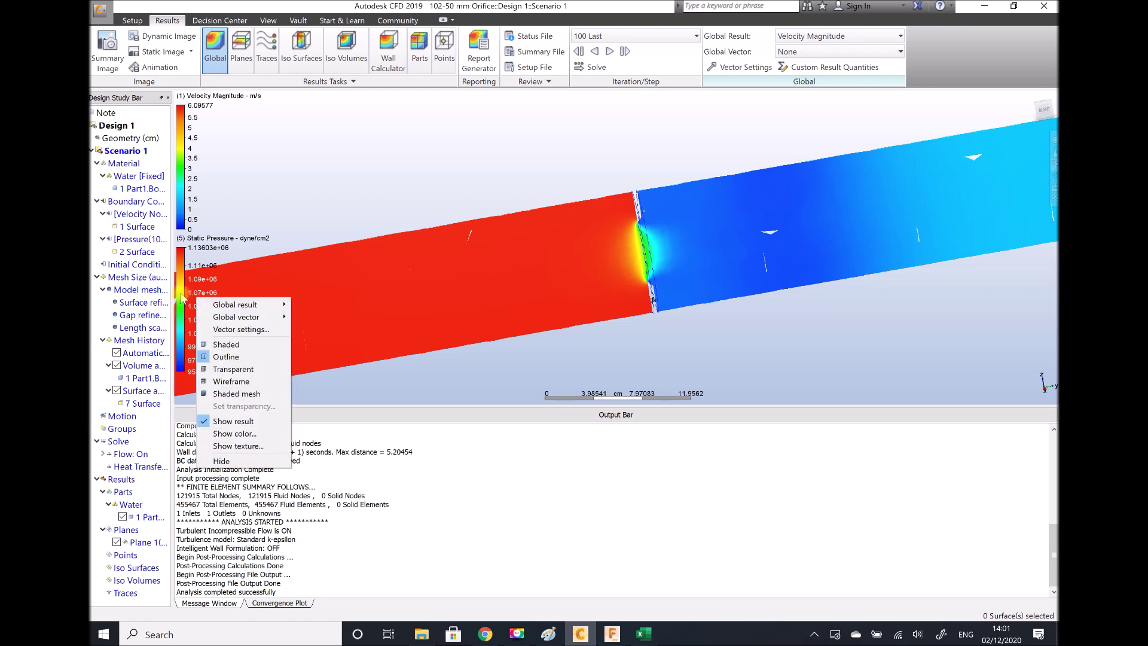
right_click(182, 293)
mouse_move(207, 301)
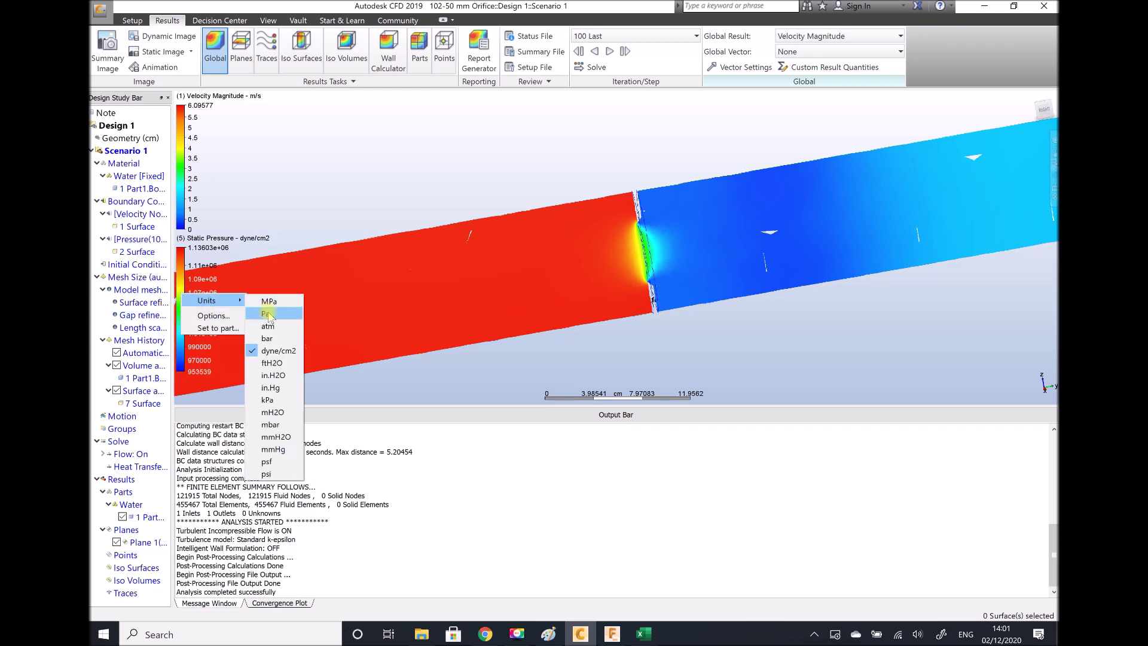
click(268, 314)
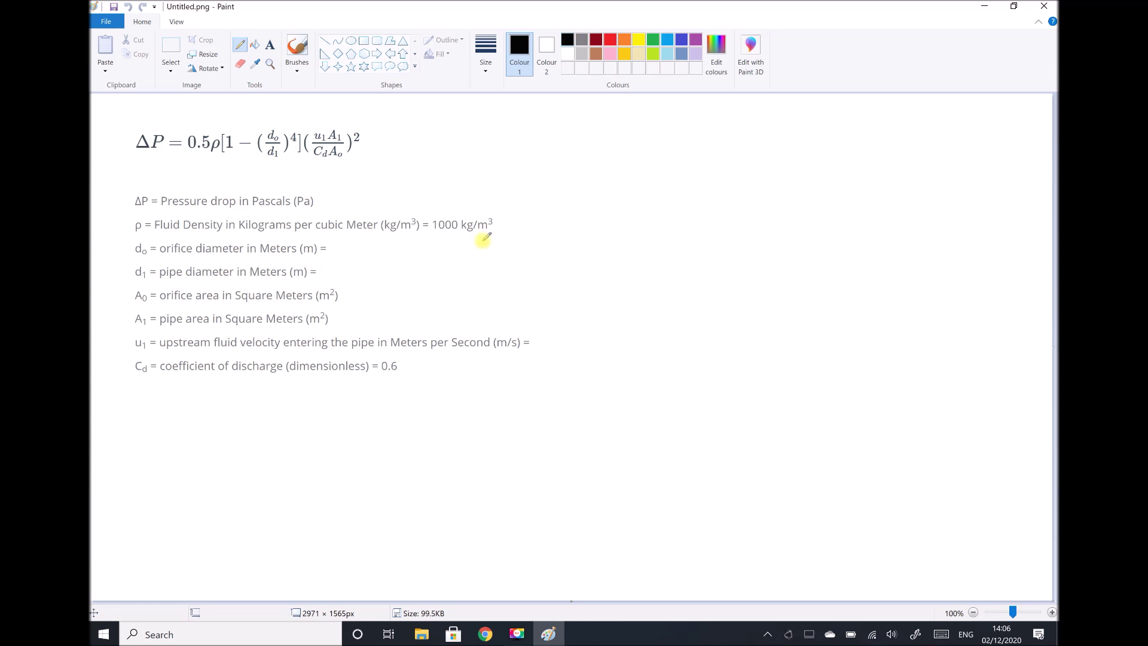
- In Paint, underline the 1000 kg/m³ density and handwrite 0.05 m and 0.102 m as the orifice and pipe diameters
drag(491, 239, 443, 241)
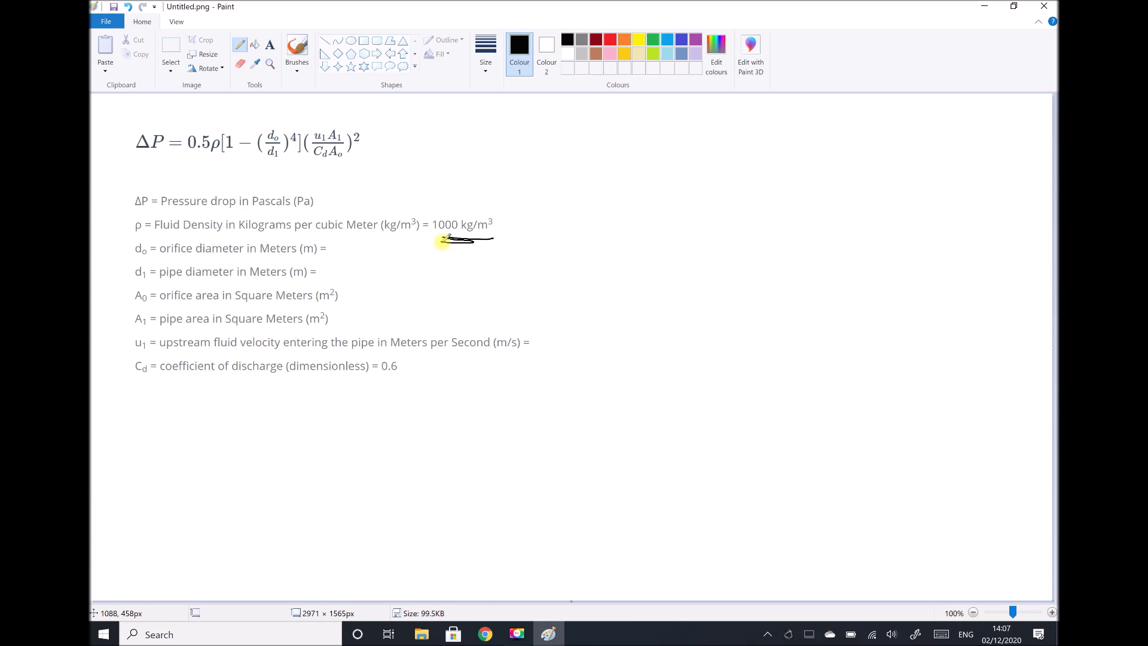
drag(348, 244, 412, 254)
click(359, 251)
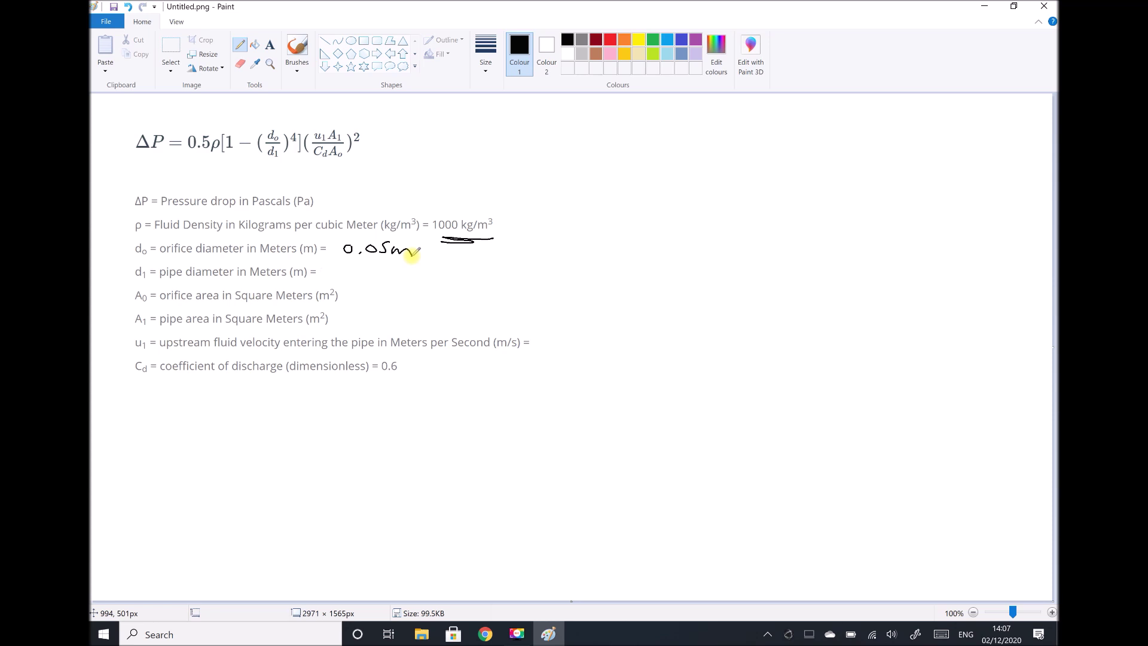
drag(347, 264, 347, 267)
click(358, 275)
mouse_move(369, 267)
mouse_down()
mouse_move(369, 279)
mouse_move(383, 269)
mouse_move(423, 279)
mouse_up()
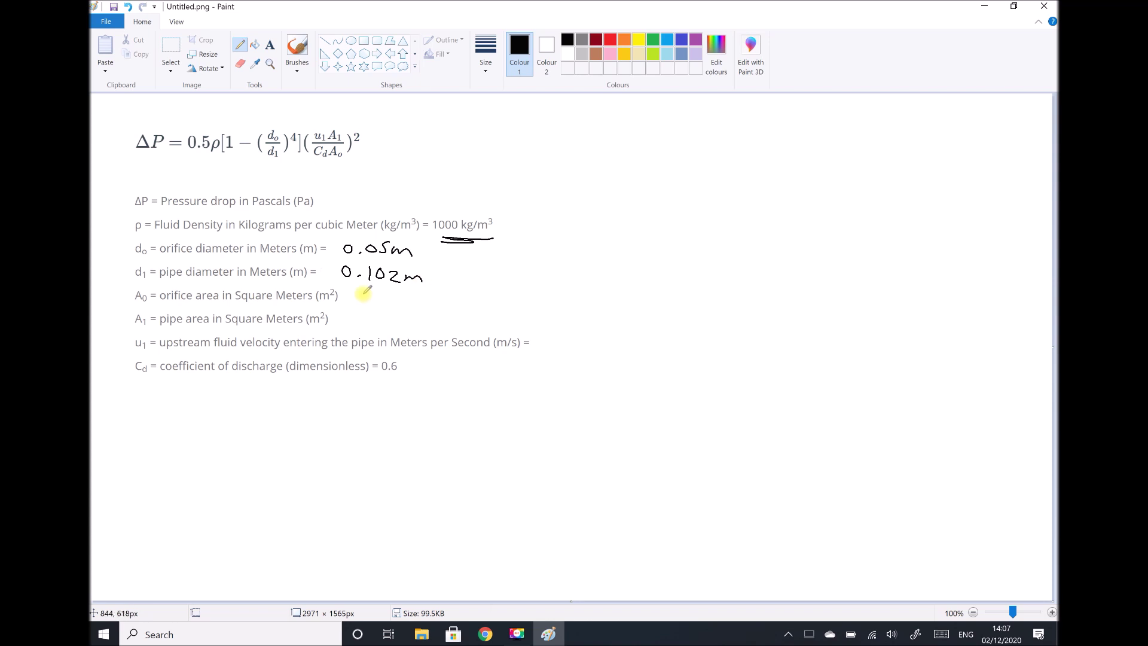
- Handwrite the orifice area as 1.9635 × 10⁻³ m² and the pipe area as 8.1713 × 10⁻³ m² beside their definitions
mouse_move(362, 294)
mouse_down()
mouse_move(375, 293)
mouse_move(367, 301)
mouse_up()
mouse_move(400, 292)
mouse_down()
mouse_move(400, 301)
mouse_move(465, 303)
mouse_up()
click(413, 300)
mouse_move(476, 291)
mouse_down()
mouse_move(527, 303)
mouse_move(542, 292)
mouse_up()
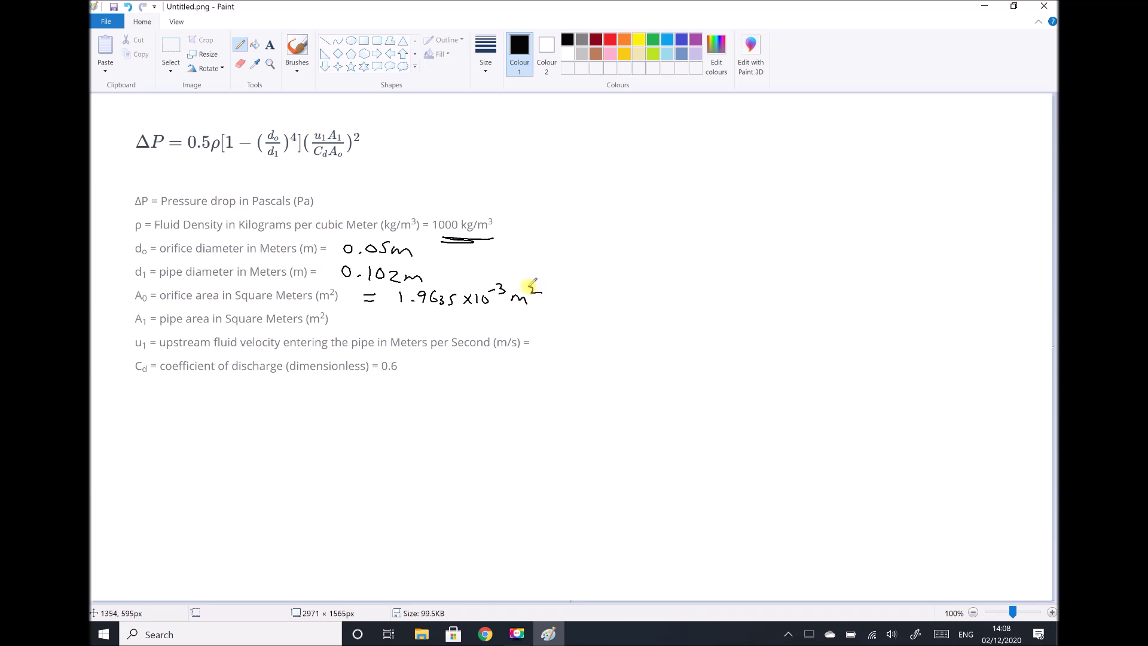
drag(367, 317, 375, 323)
mouse_move(402, 315)
mouse_down()
mouse_move(501, 326)
mouse_move(515, 312)
mouse_move(562, 320)
mouse_up()
click(412, 326)
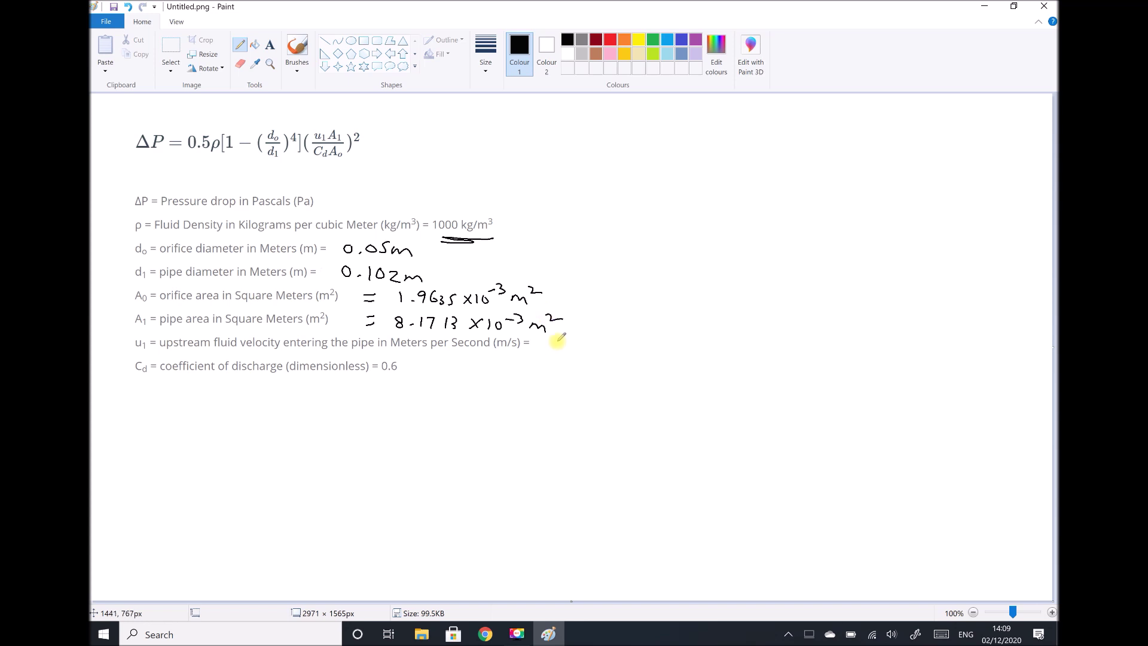
- Handwrite 0.95 m/s as the upstream fluid velocity and underline the 0.6 discharge coefficient twice
drag(565, 340, 647, 366)
click(579, 349)
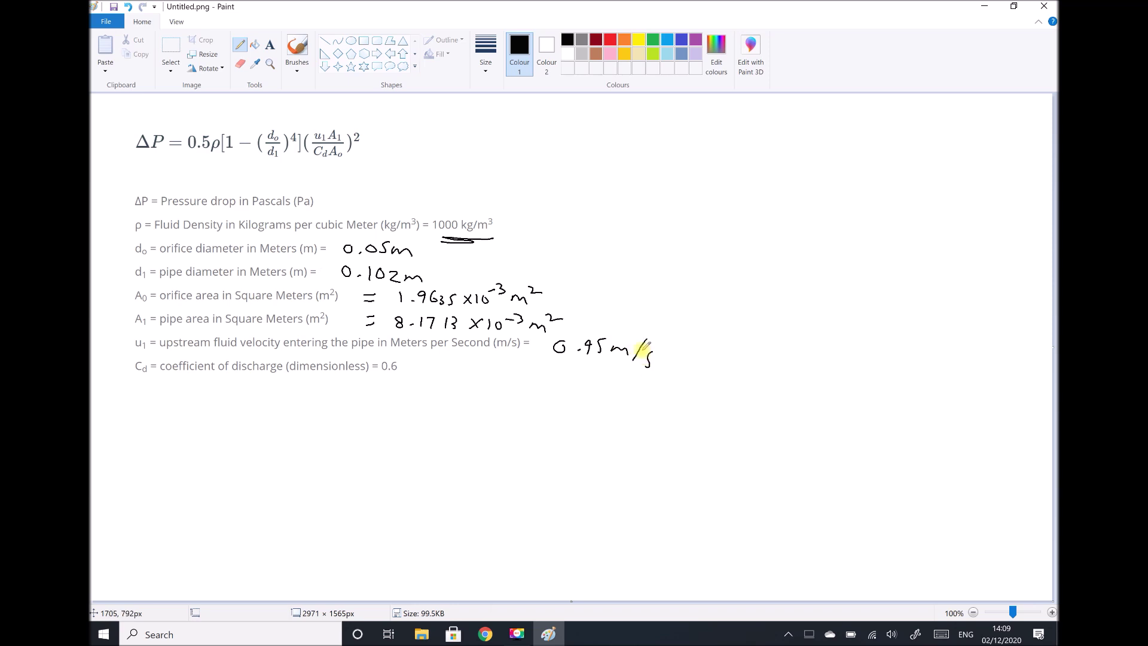
mouse_move(388, 381)
mouse_down()
mouse_move(404, 378)
mouse_move(397, 385)
mouse_up()
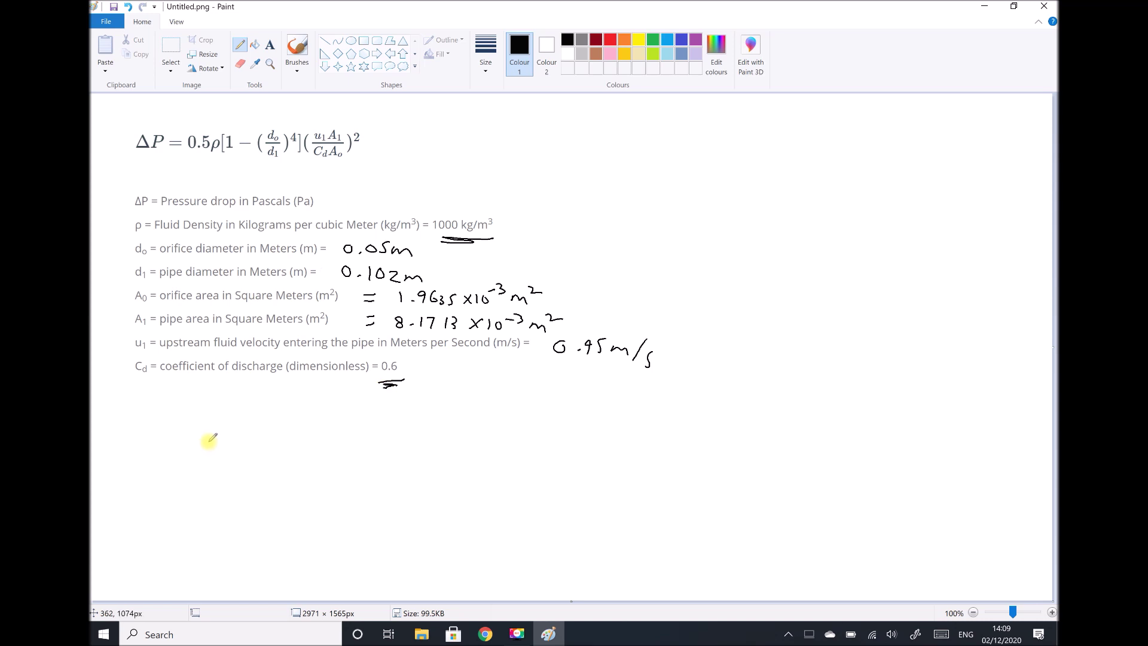
- Handwrite the pressure drop result ΔP = 20,455 Pa below the variable list and double-underline the value
mouse_move(213, 435)
mouse_down()
mouse_move(207, 465)
mouse_move(244, 443)
mouse_move(290, 459)
mouse_up()
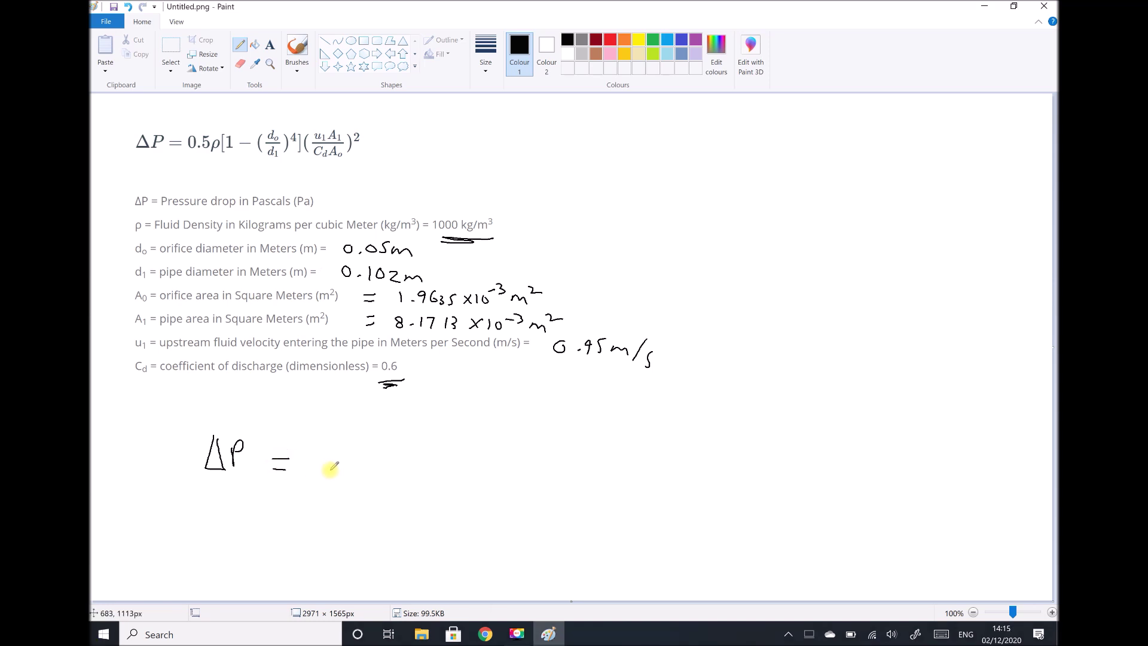
mouse_move(315, 457)
mouse_down()
mouse_move(350, 453)
mouse_move(361, 476)
mouse_move(395, 456)
mouse_move(381, 455)
mouse_move(399, 455)
mouse_move(400, 467)
mouse_move(485, 472)
mouse_up()
drag(318, 495, 342, 499)
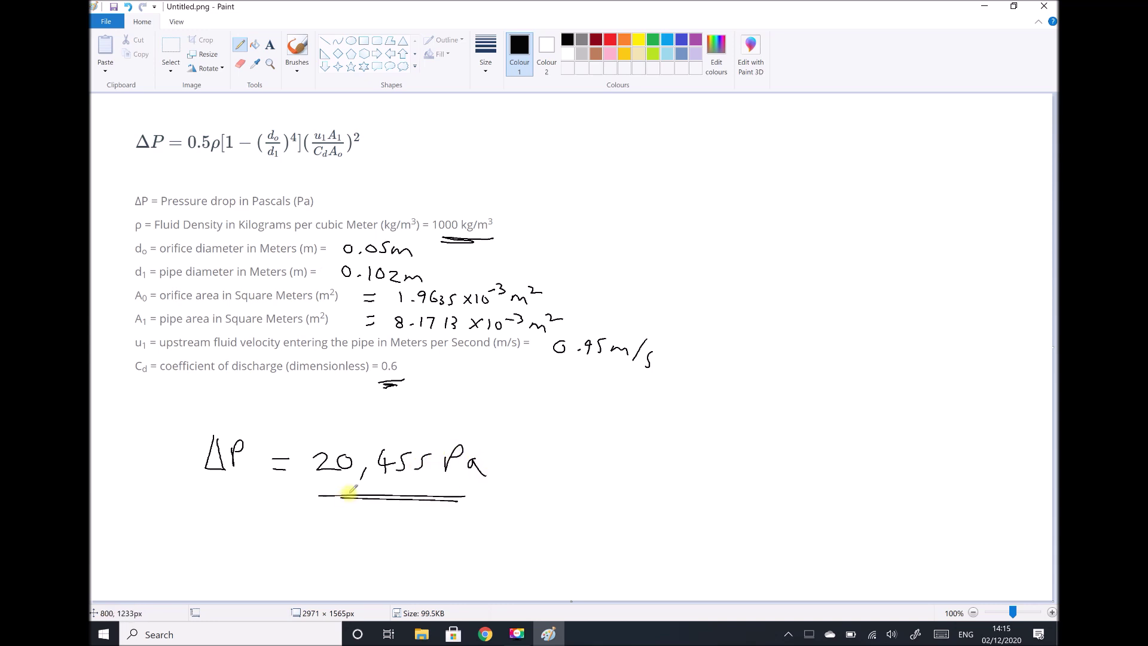